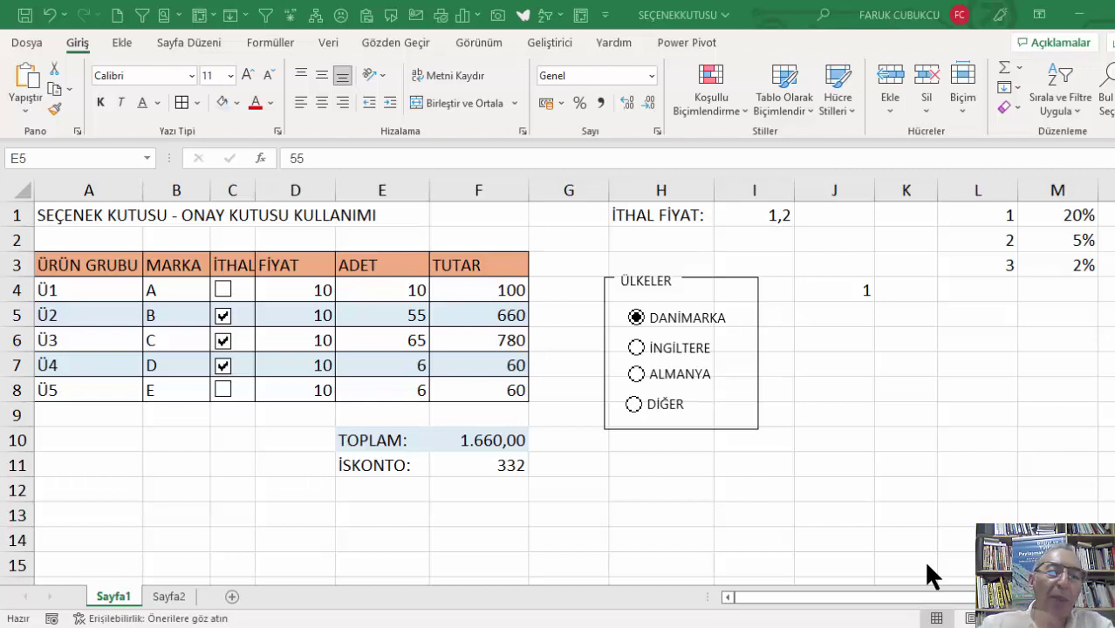
Toggle Ü1's İTHAL check box on and off to watch TUTAR switch between 120 and 100.
click(224, 291)
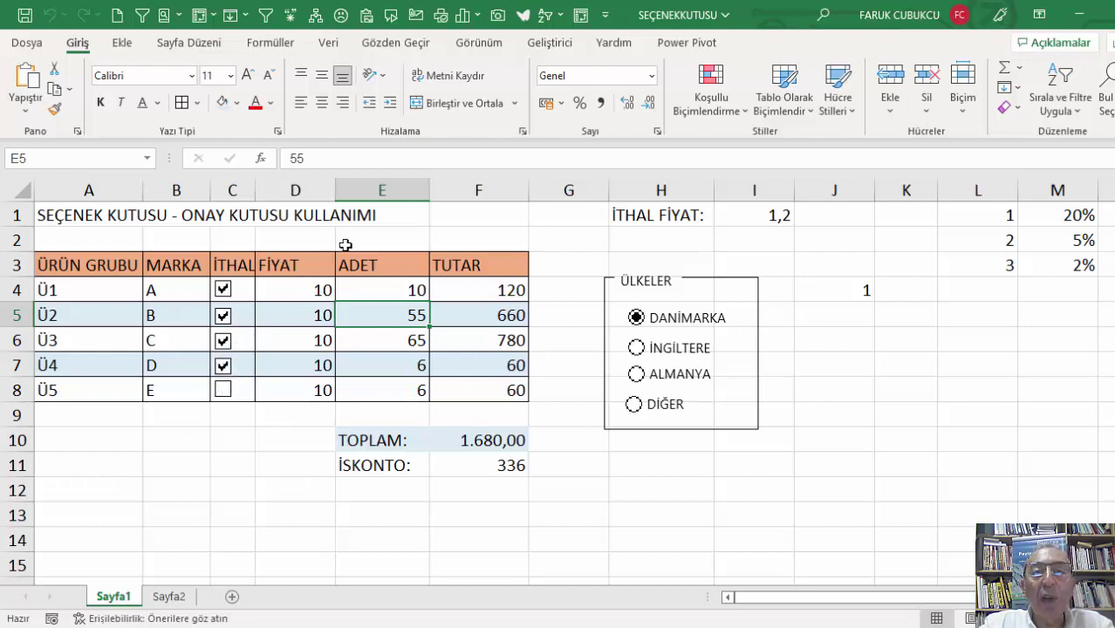
click(225, 295)
click(224, 295)
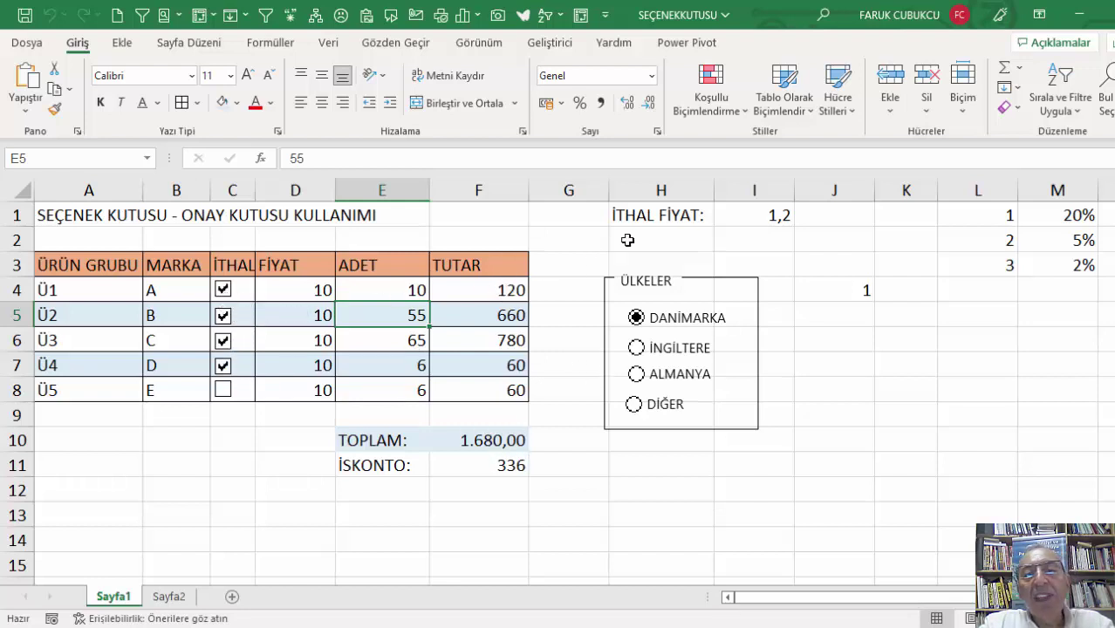
click(225, 296)
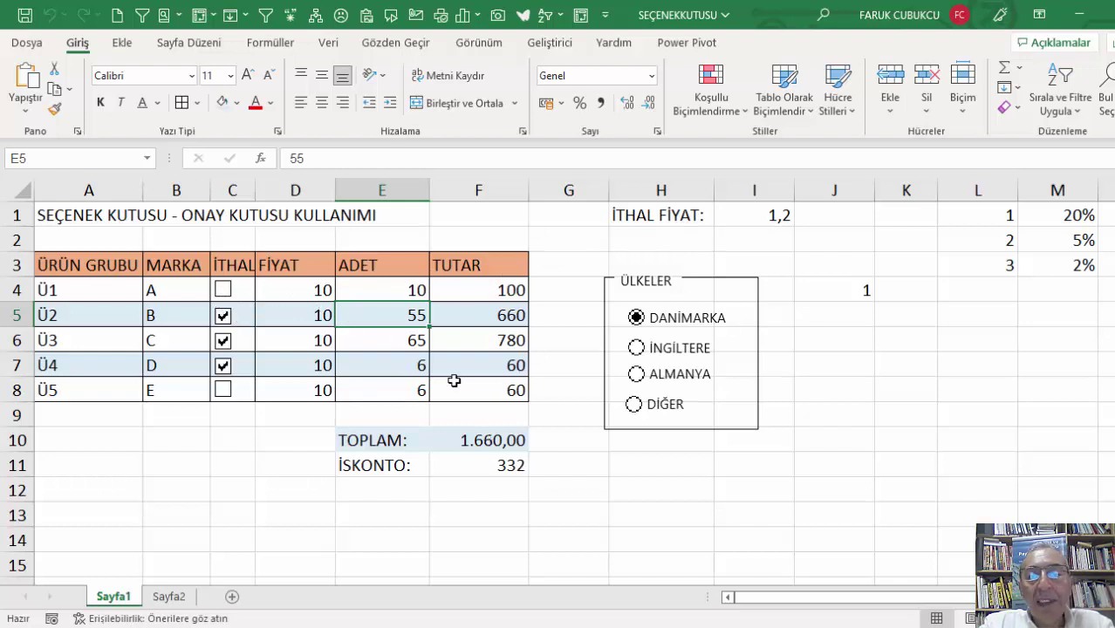
Try İNGİLTERE, ALMANYA and DANİMARKA as the country to test İSKONTO, ending on DANİMARKA.
click(442, 465)
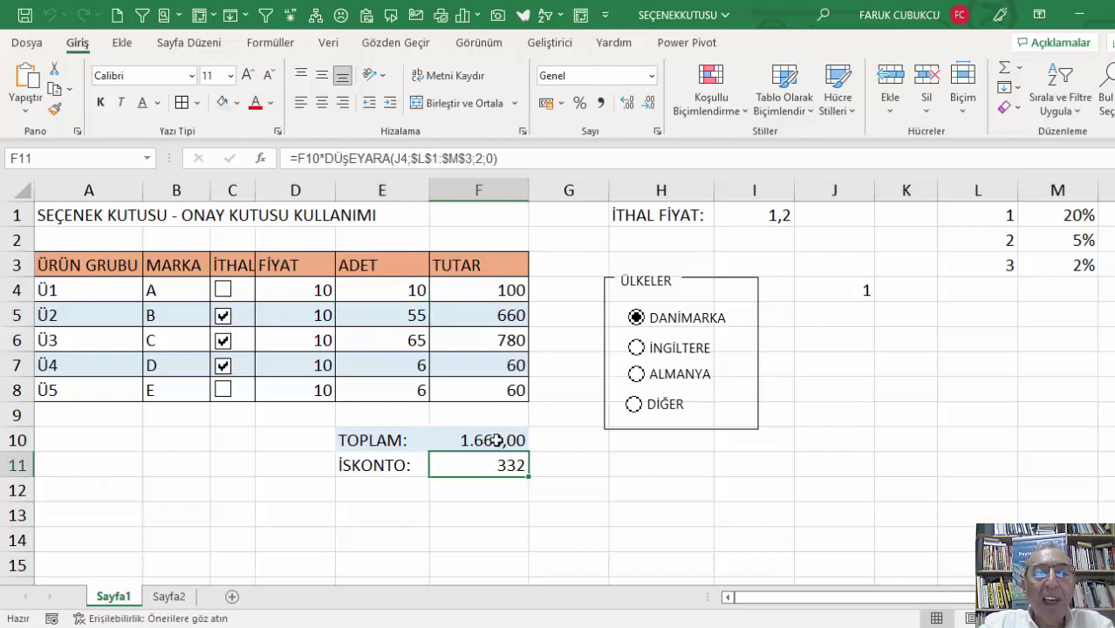
click(636, 348)
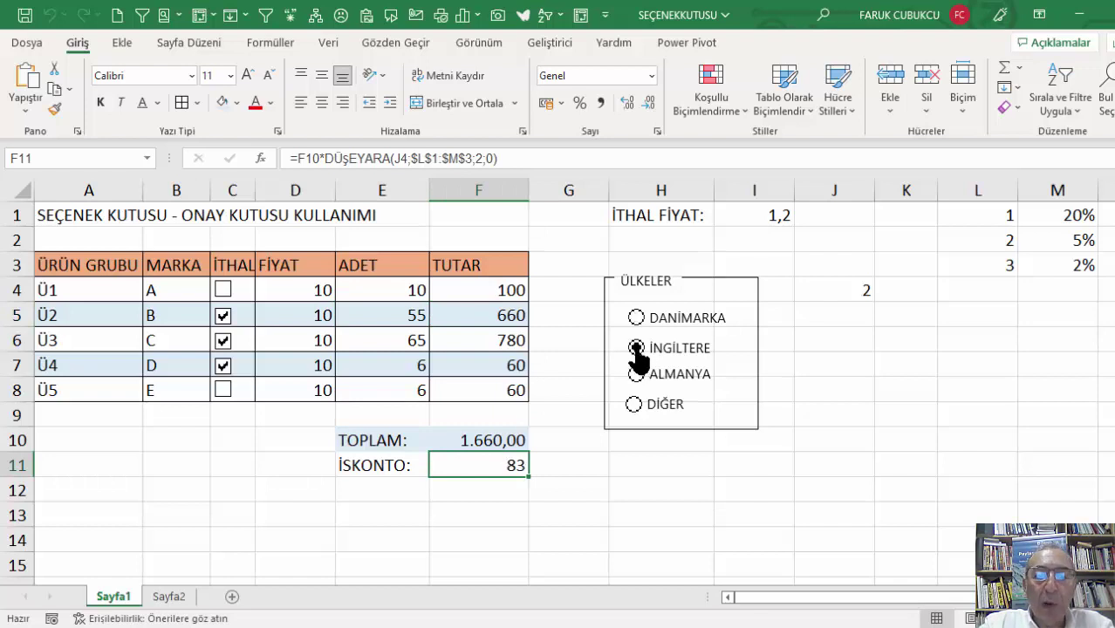
click(636, 318)
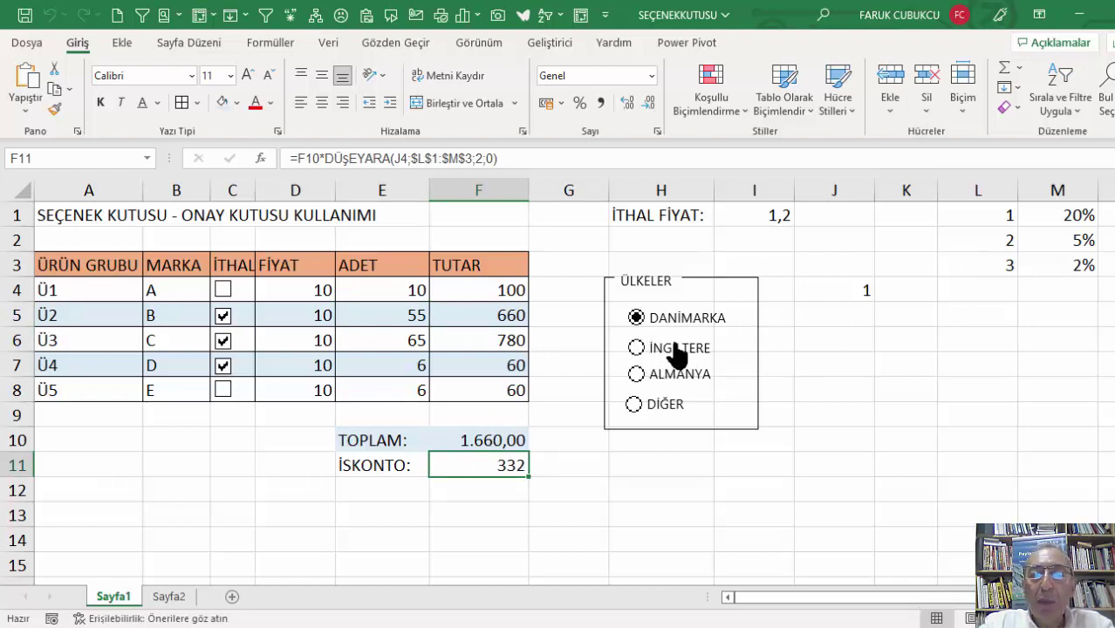
click(636, 347)
click(636, 374)
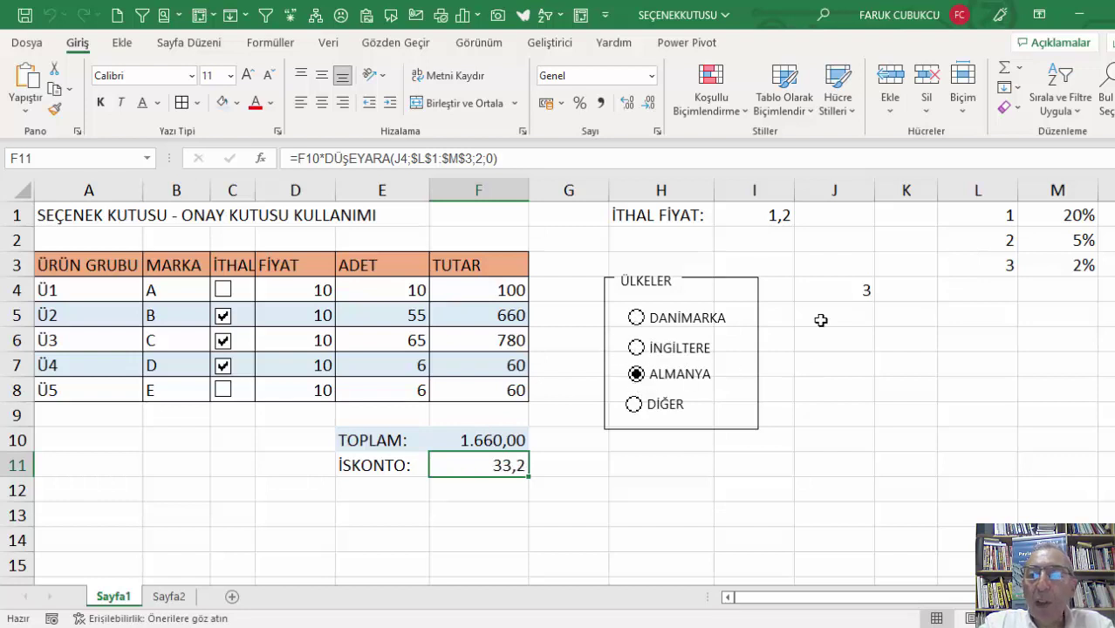
drag(986, 219, 1034, 266)
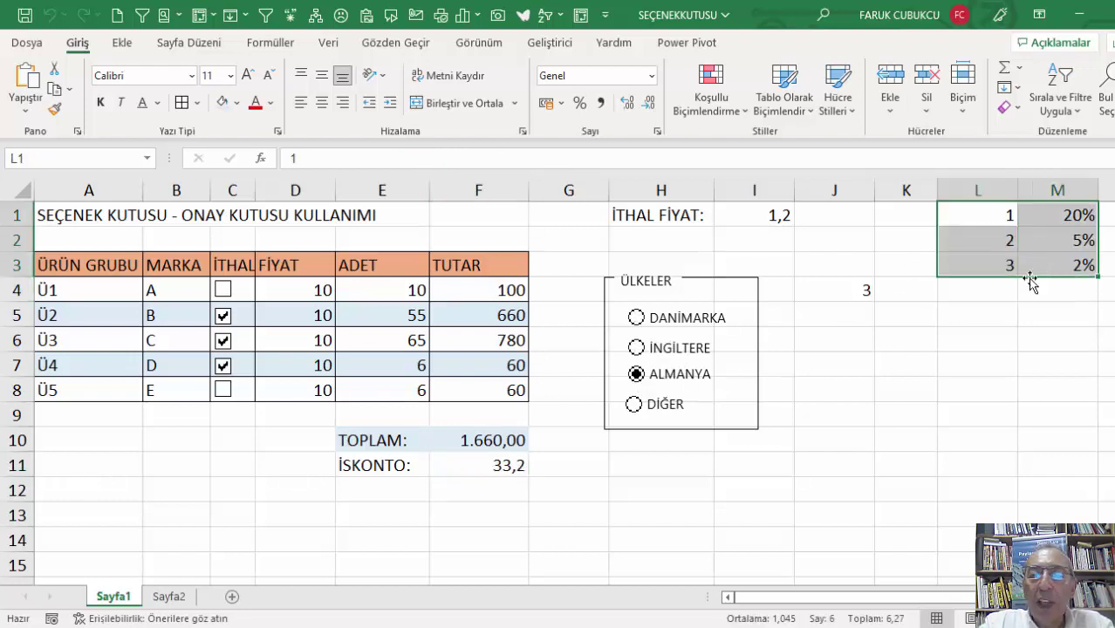
click(636, 347)
click(636, 318)
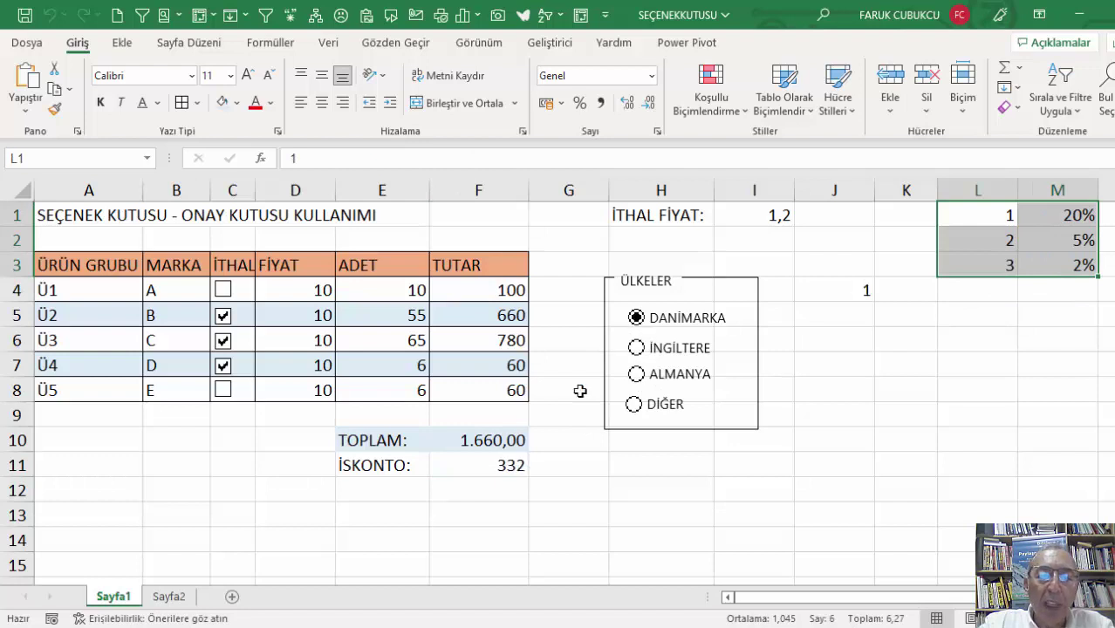
Inspect F11's İSKONTO formula unchanged, then tick Ü1's İTHAL box again.
click(491, 463)
double_click(489, 462)
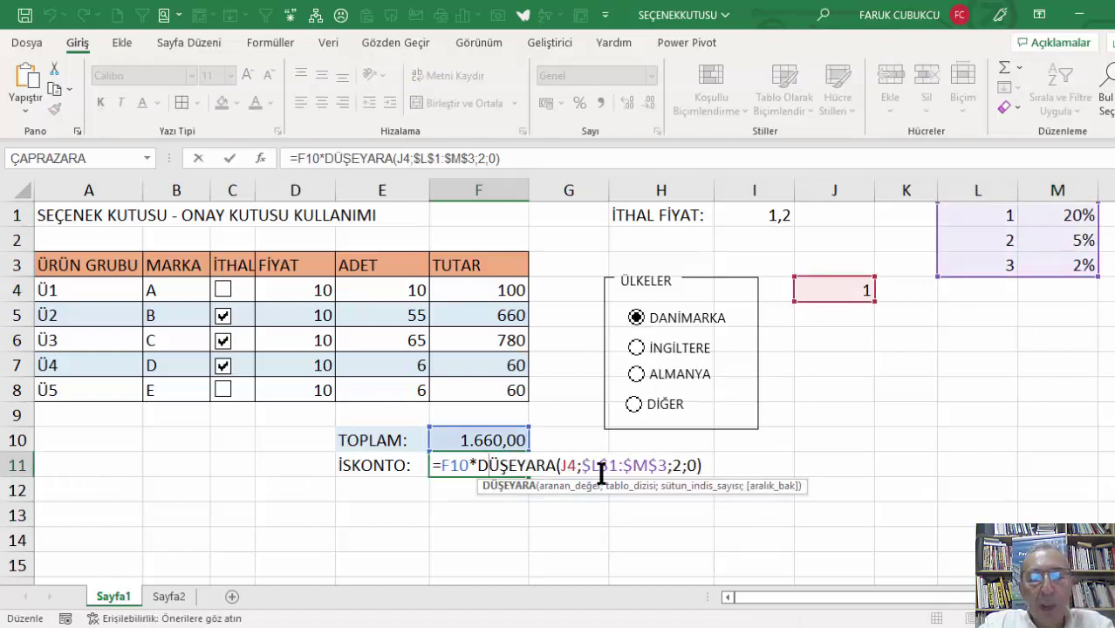
key(Escape)
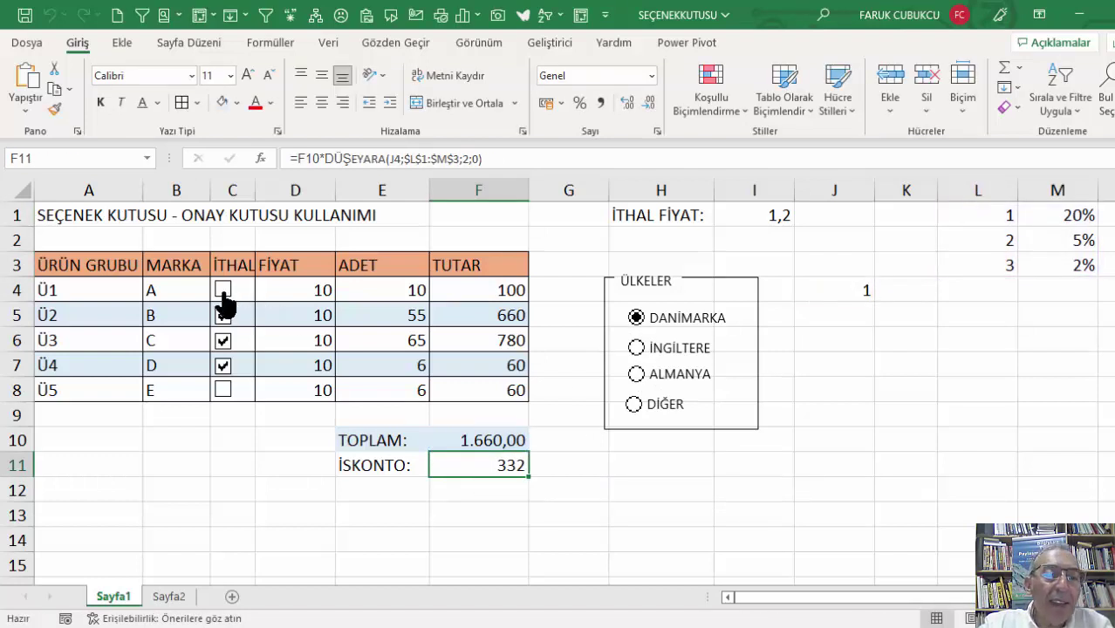
click(223, 296)
right_click(223, 297)
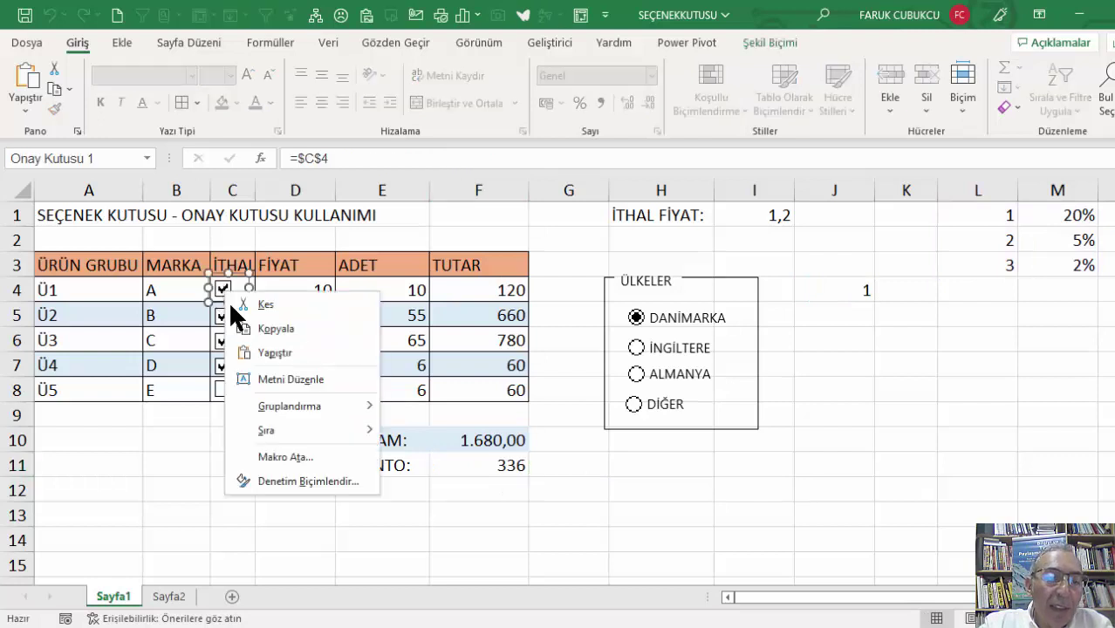
click(291, 479)
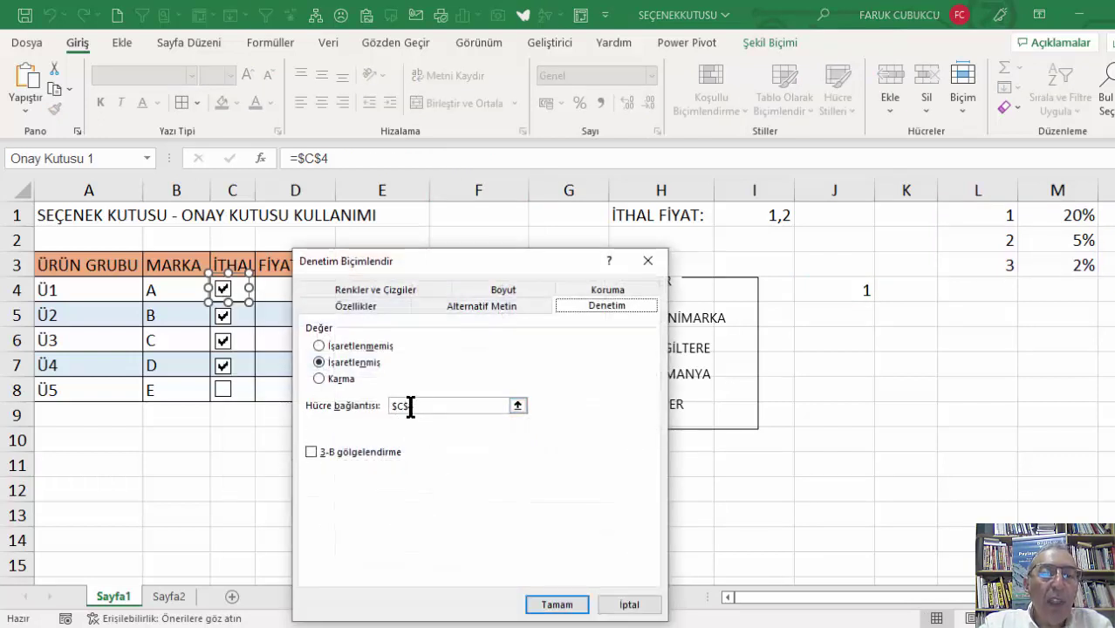
key(Return)
click(229, 433)
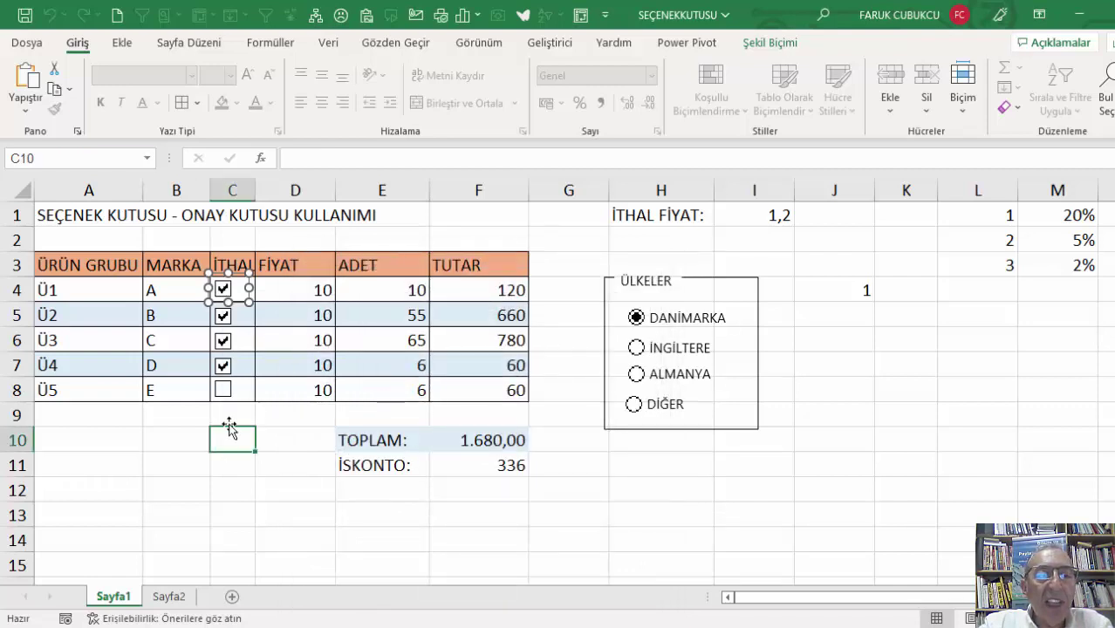
click(224, 295)
click(224, 297)
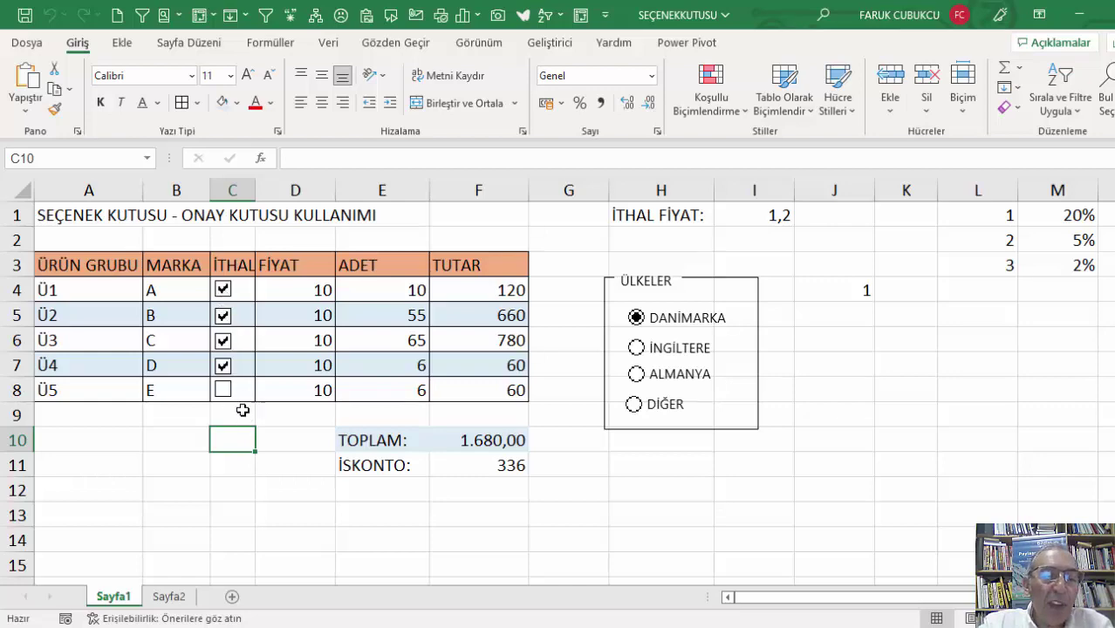
Add a new sheet, Sayfa3, with the title FORMU in A1.
click(232, 596)
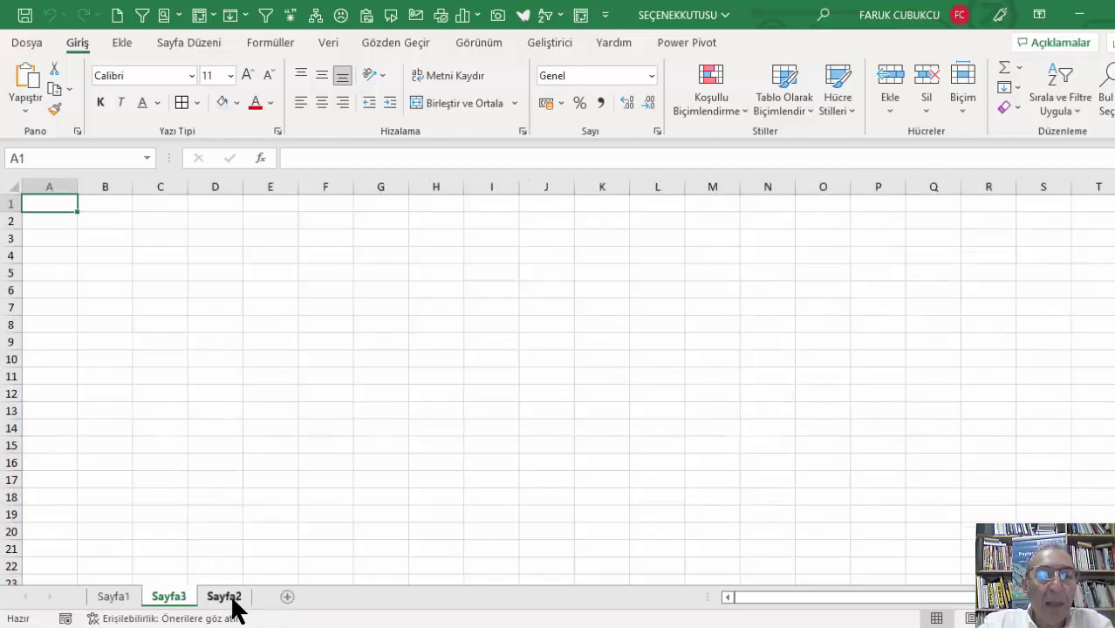
scroll(238, 568, up, 5)
scroll(239, 568, up, 1)
text(FO)
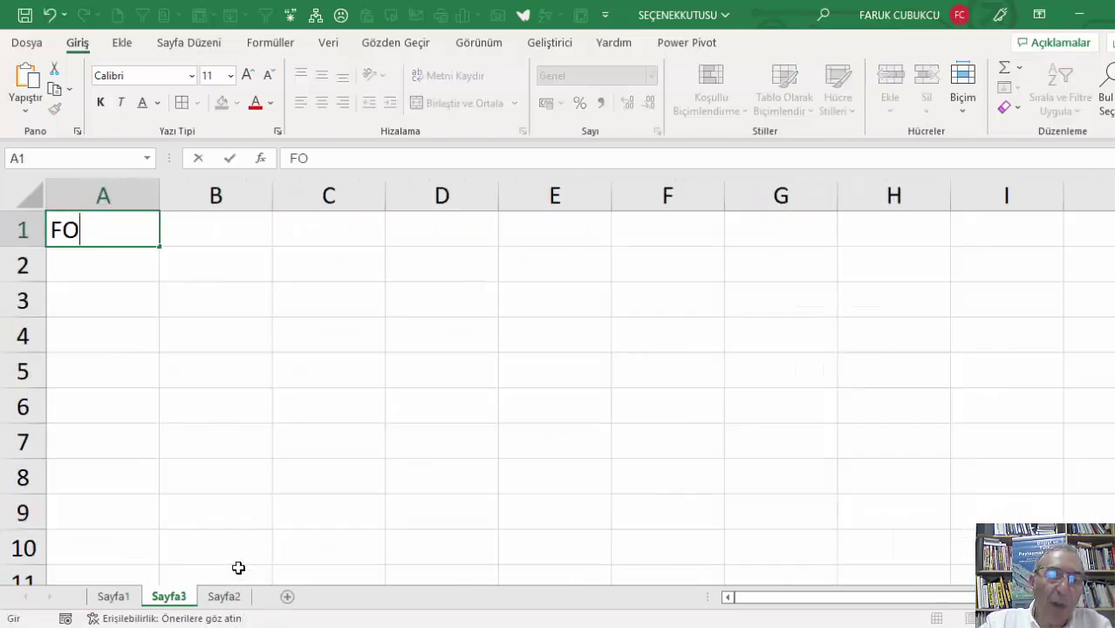
text(RMU)
key(Return)
Enter the headings ÜRÜN and MARKA in A2:B2, glancing at Sayfa1 and Sayfa2.
text(ÜRÜ)
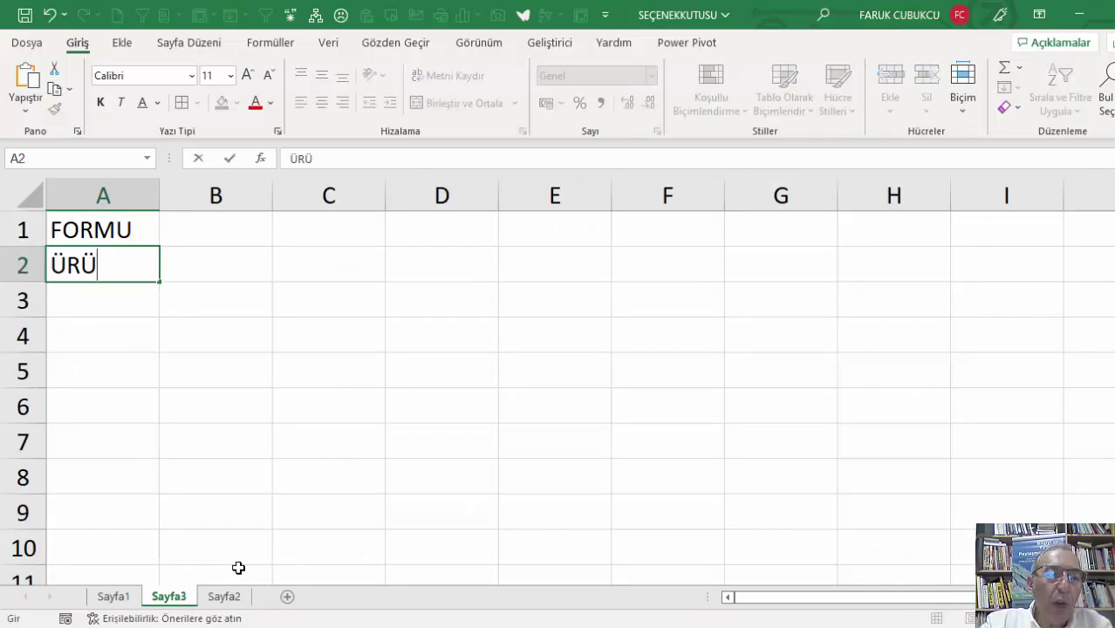
text(N)
key(Tab)
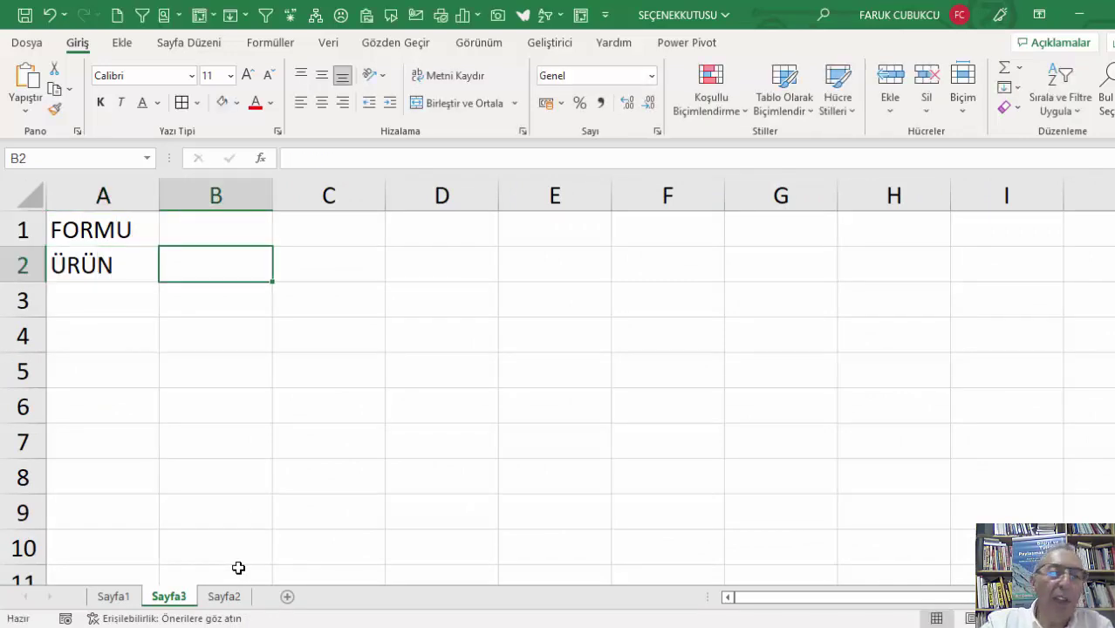
text(MAR)
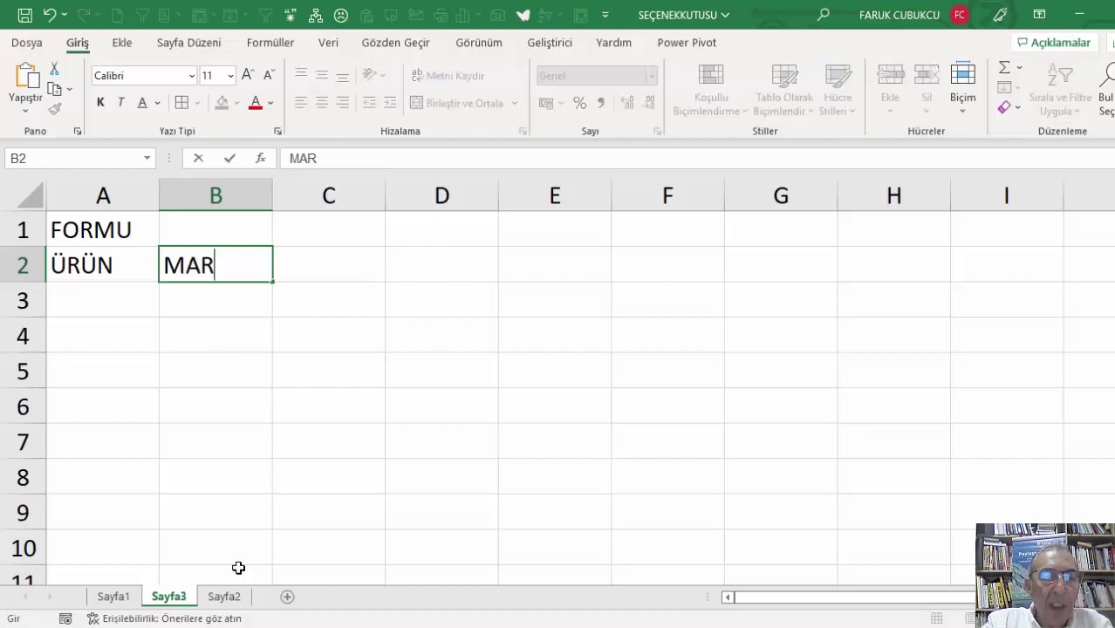
text(KA)
key(Tab)
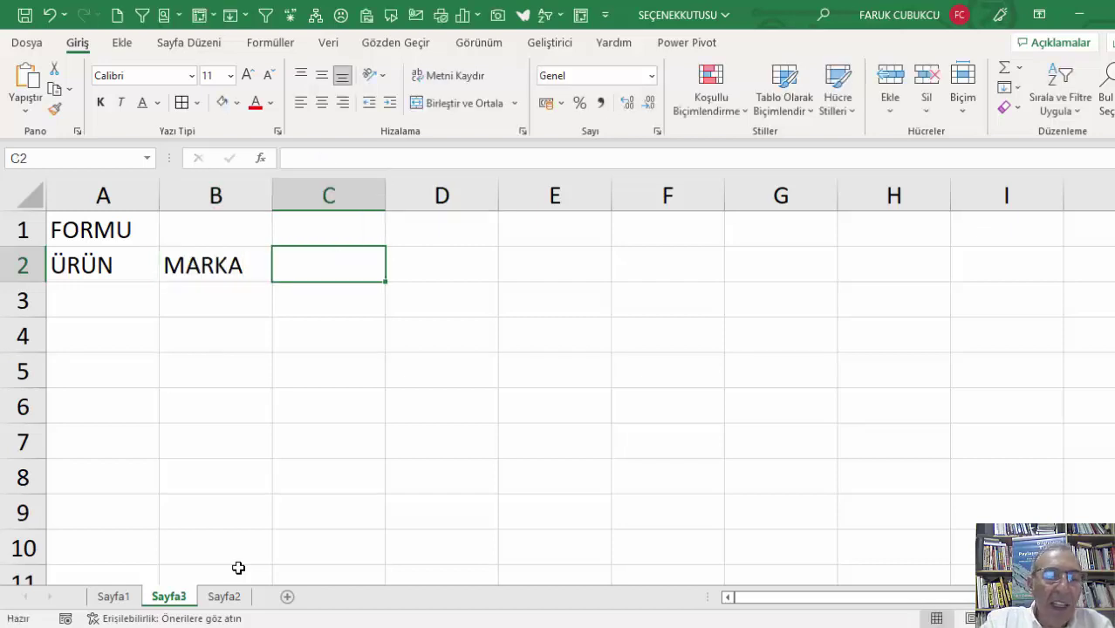
click(129, 602)
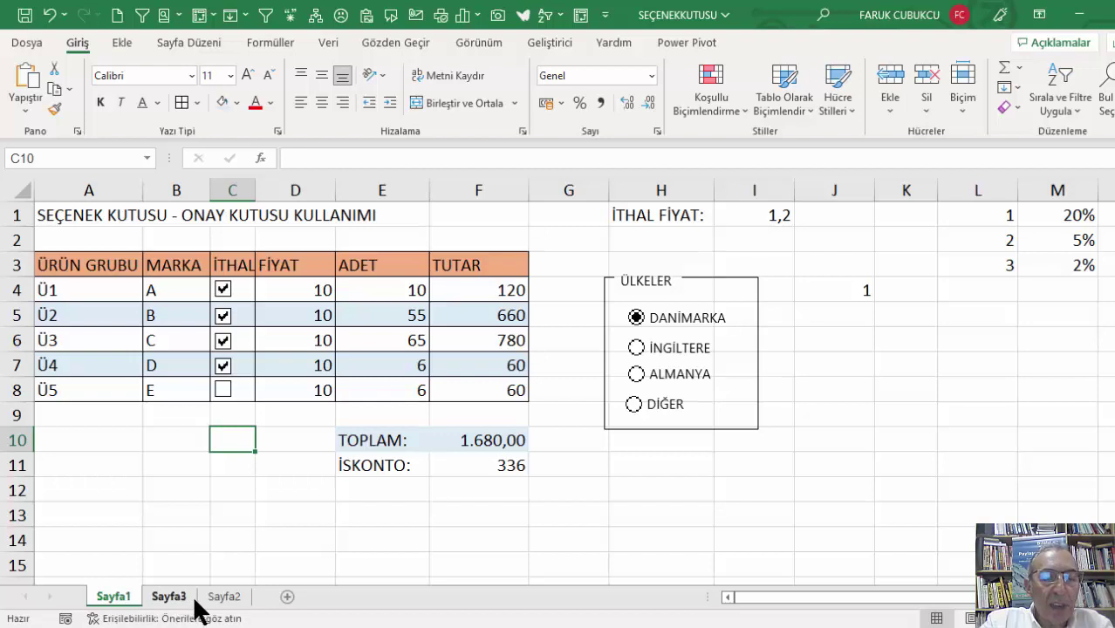
click(222, 602)
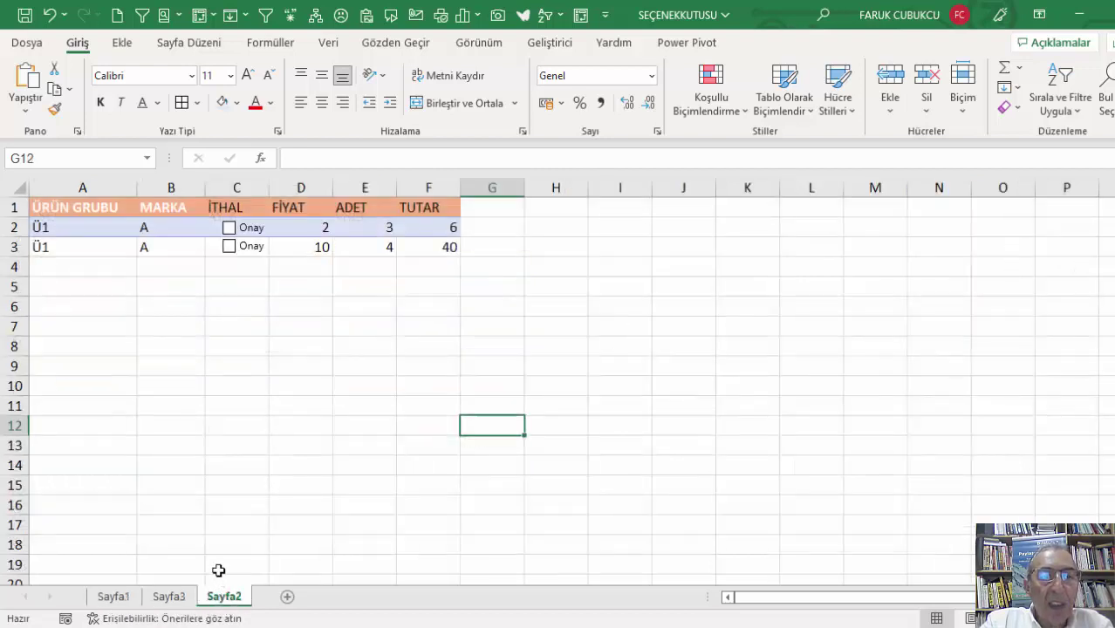
click(165, 599)
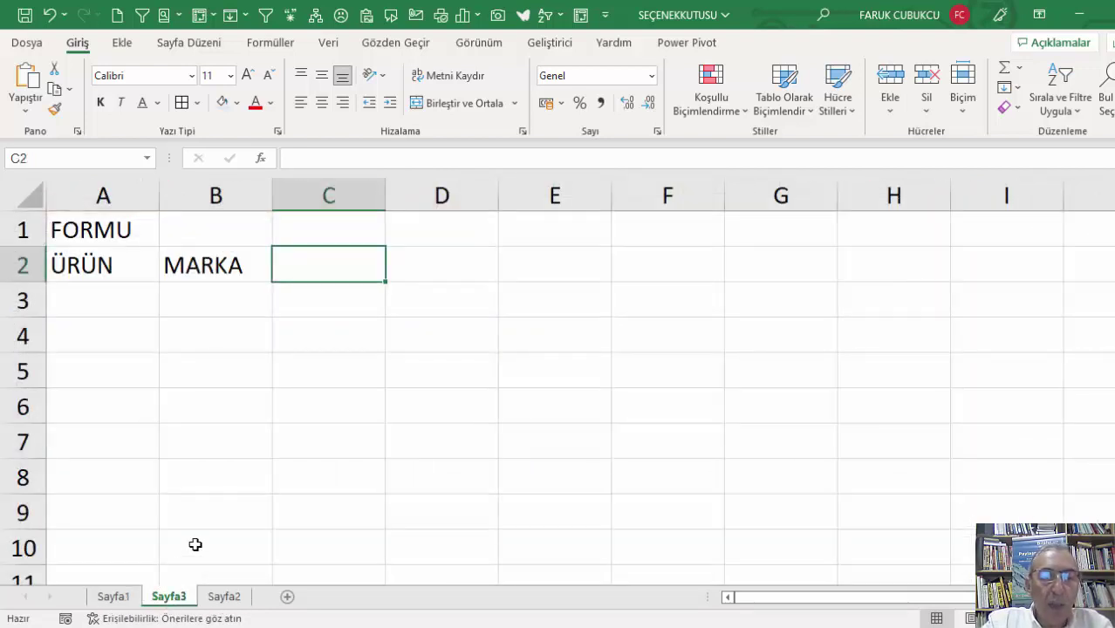
Enter the headings İTHAL and FİYAT in C2:D2.
text(Fİ)
key(BackSpace)
key(BackSpace)
key(BackSpace)
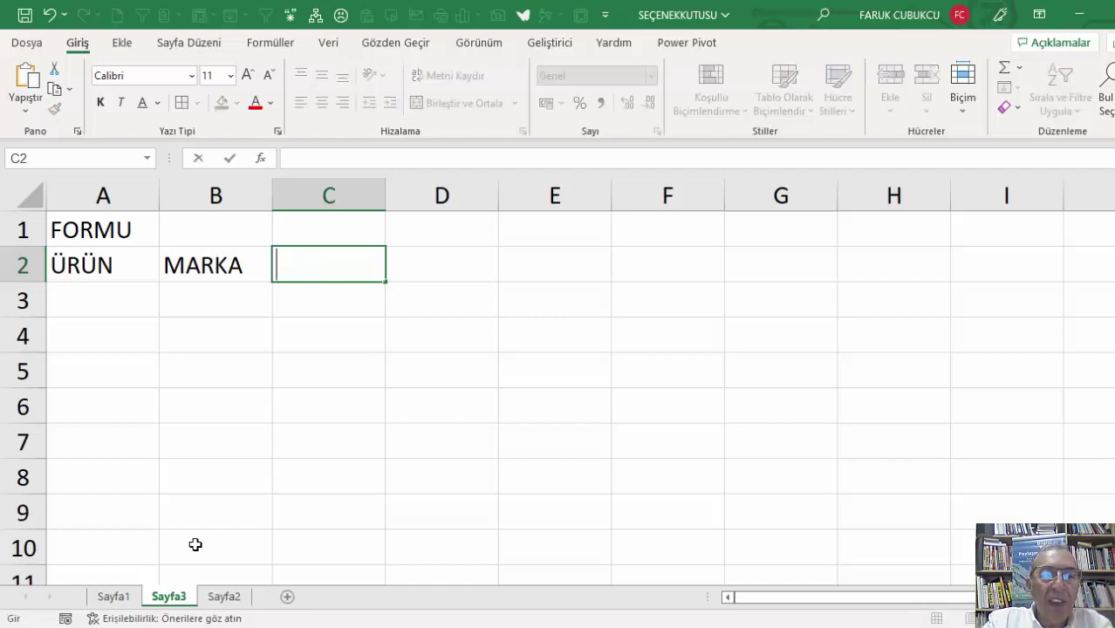
text(İTHAL)
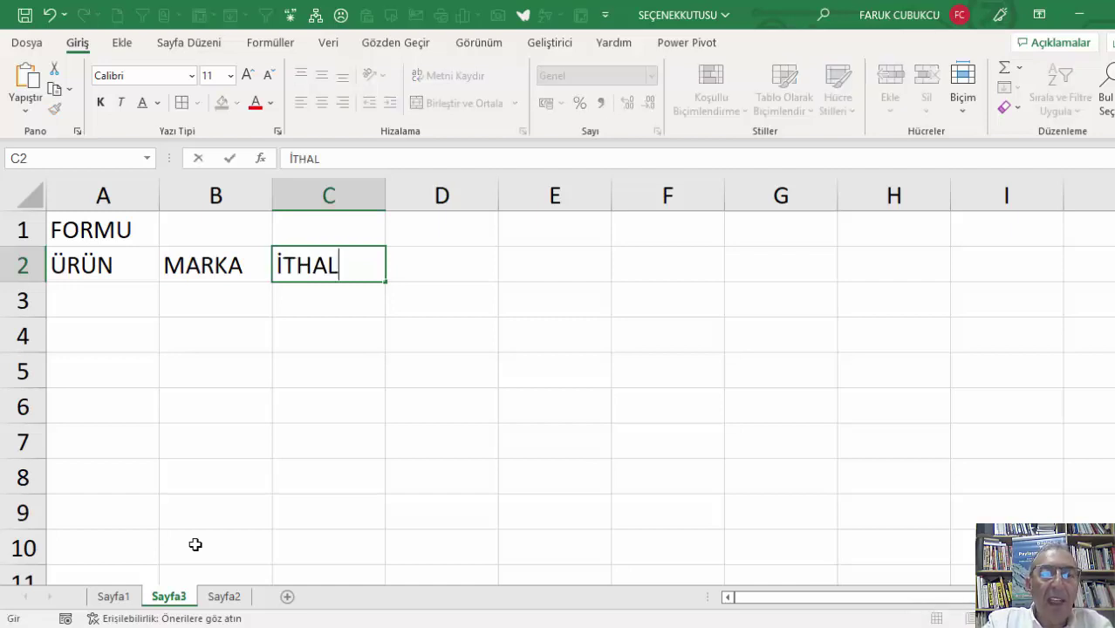
key(Tab)
text(FİY)
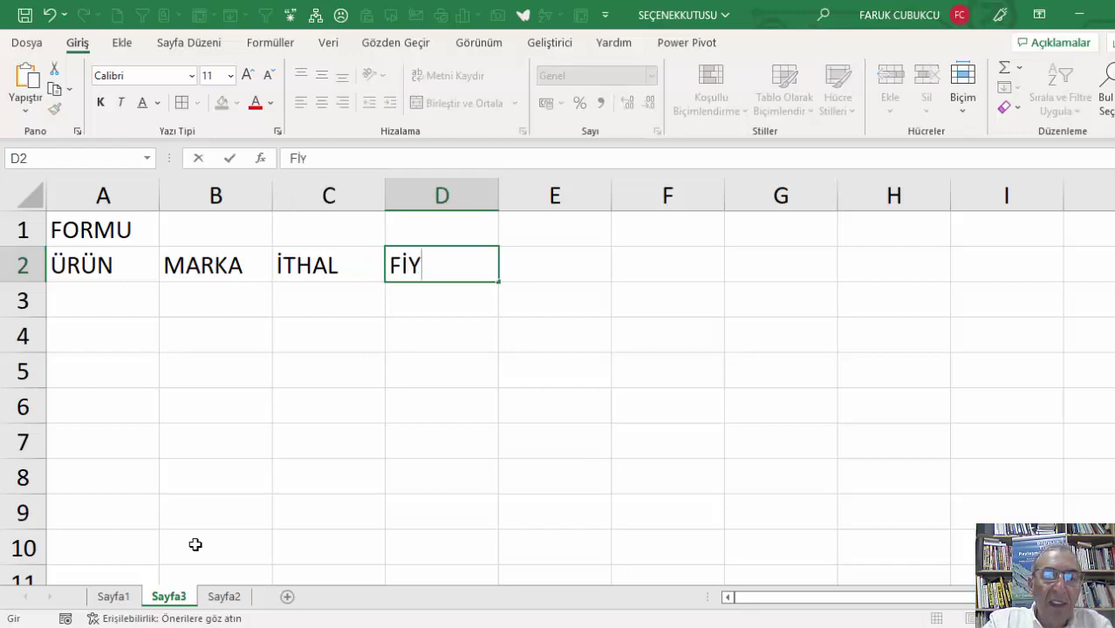
text(AT)
key(Tab)
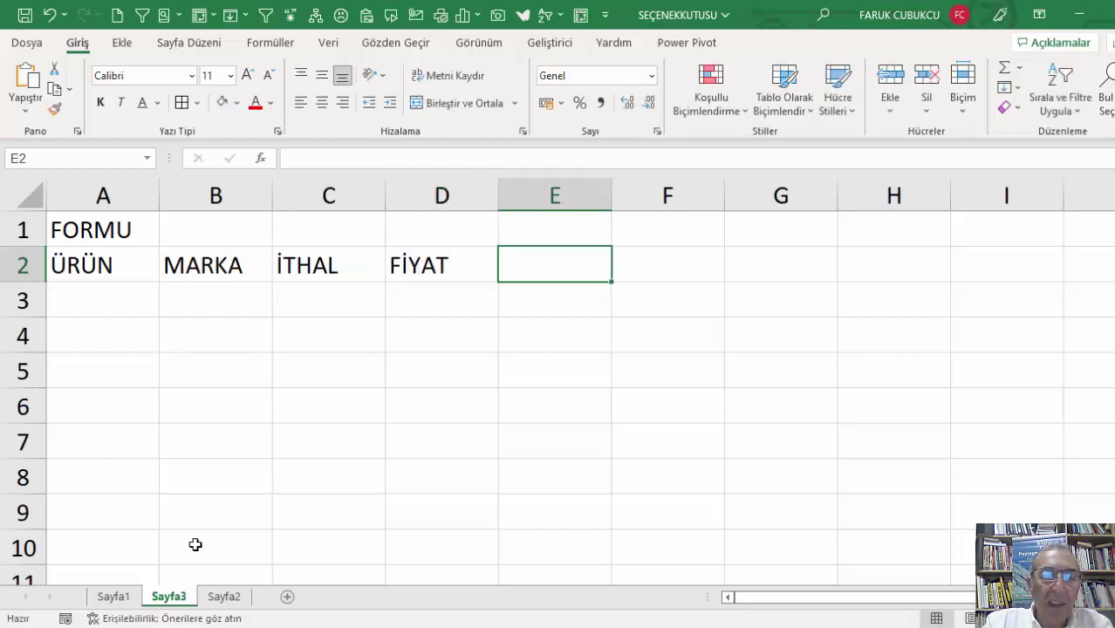
Enter the headings ADET and TUTAR in E2:F2 after checking Sayfa1's headers.
click(122, 597)
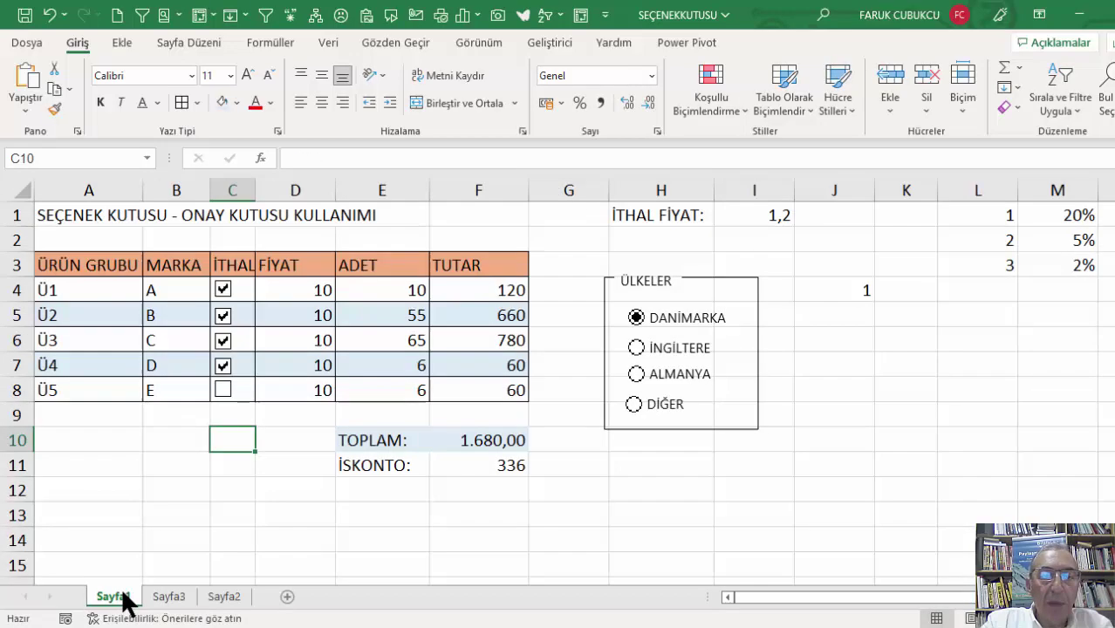
click(172, 597)
text(AD)
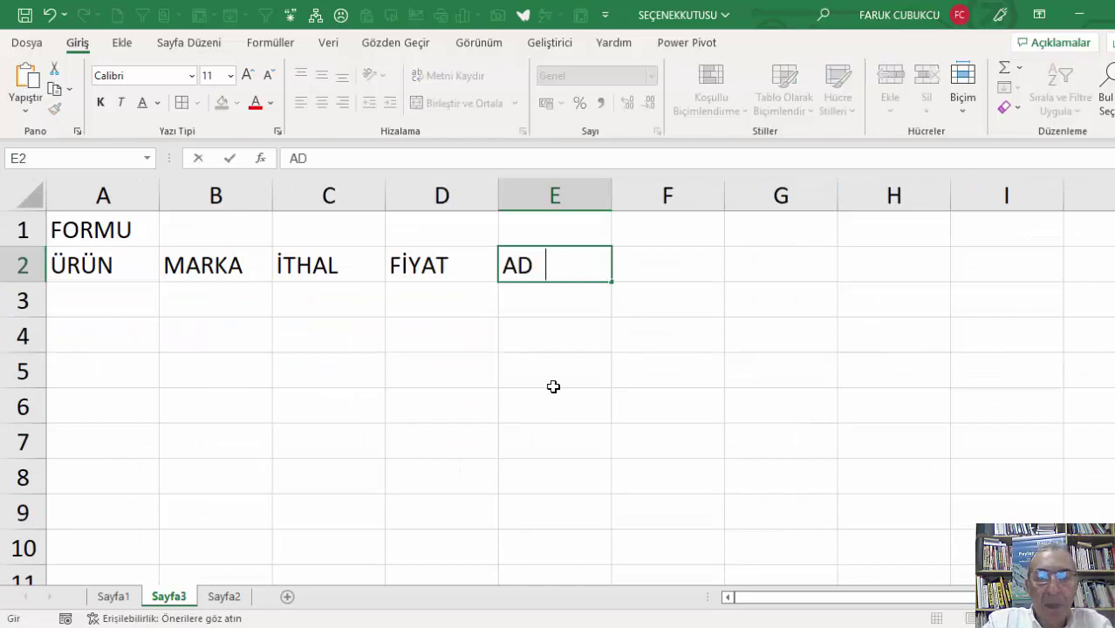
text(ET)
key(Tab)
text(TUTAR)
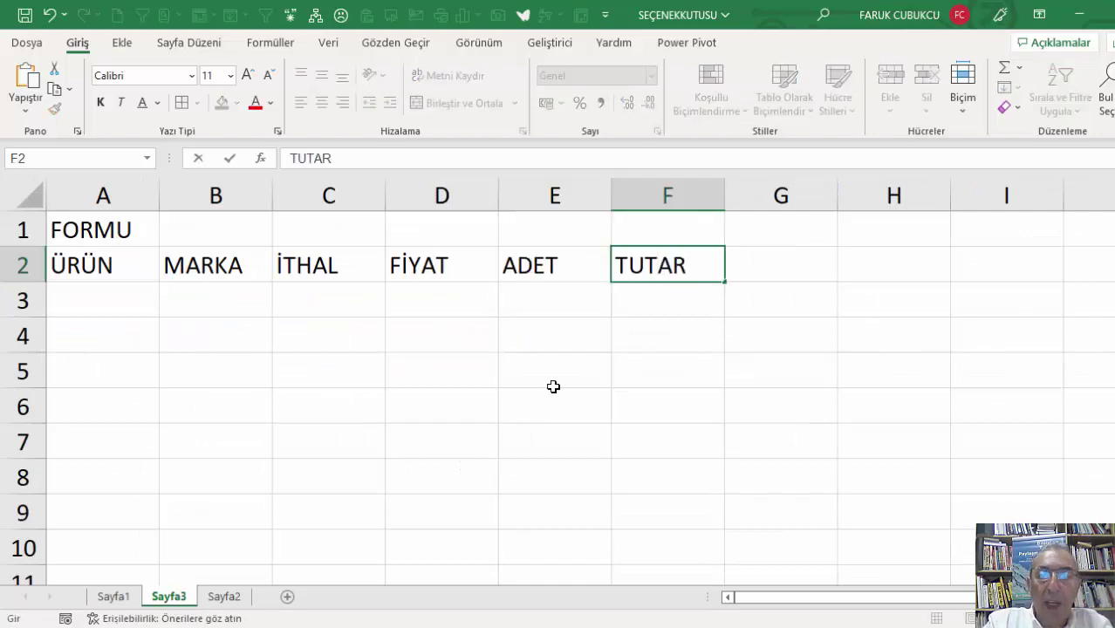
key(Return)
Fill the header row A2:F2 with yellow.
drag(680, 269, 103, 272)
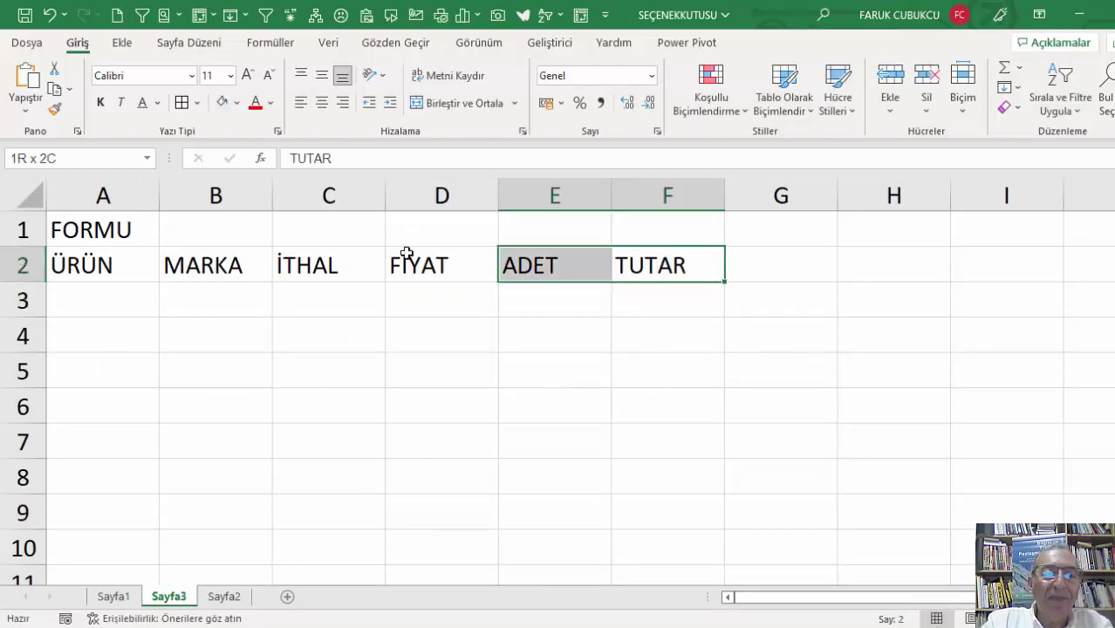
click(236, 102)
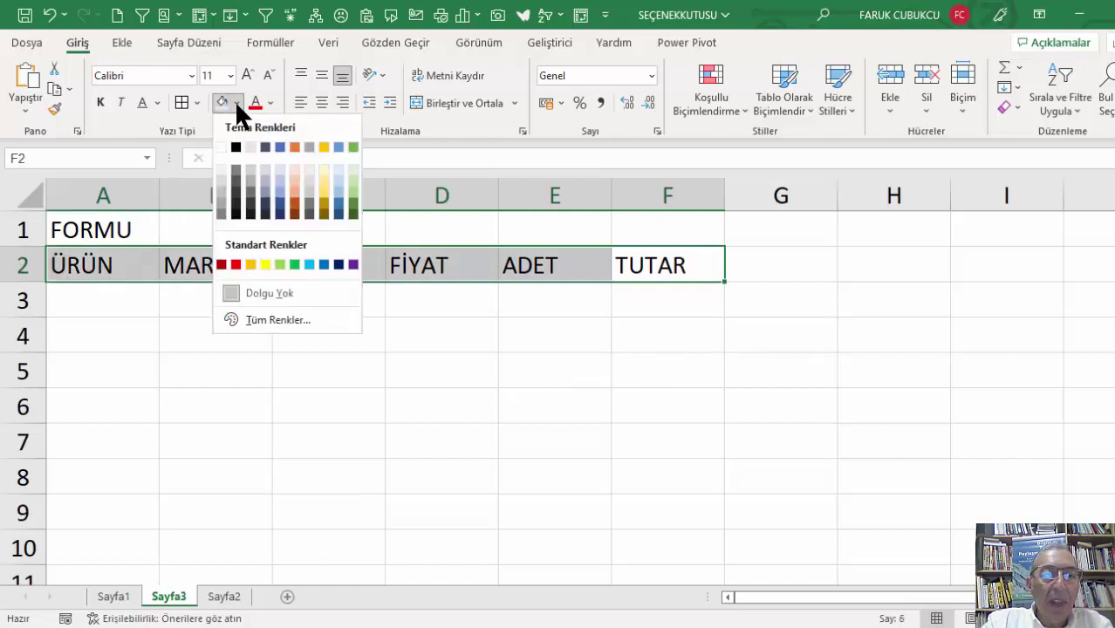
click(260, 264)
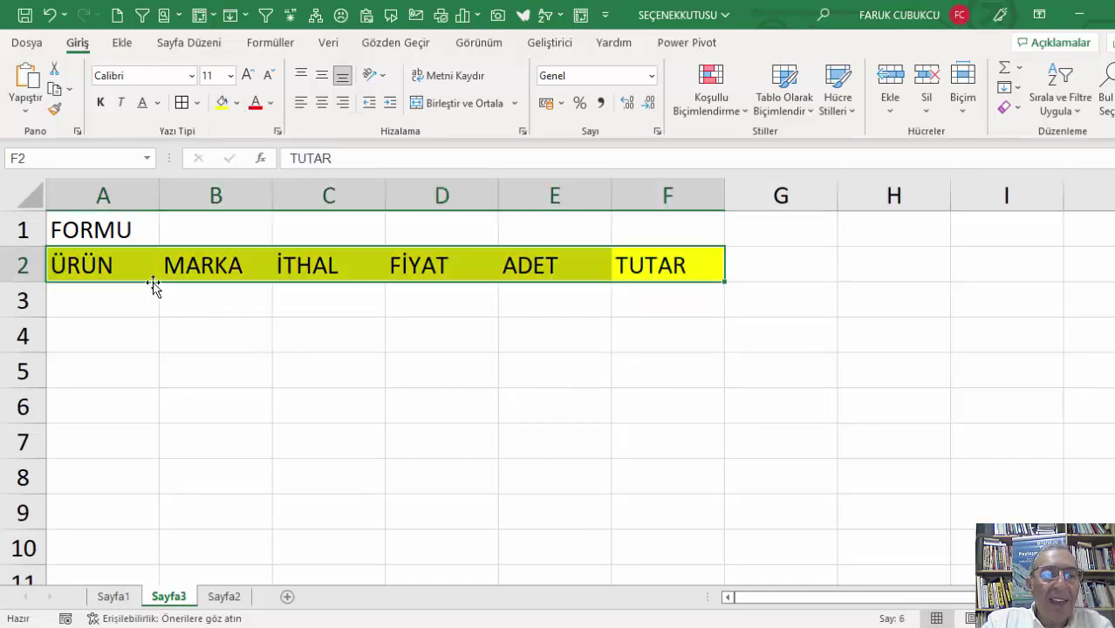
click(121, 300)
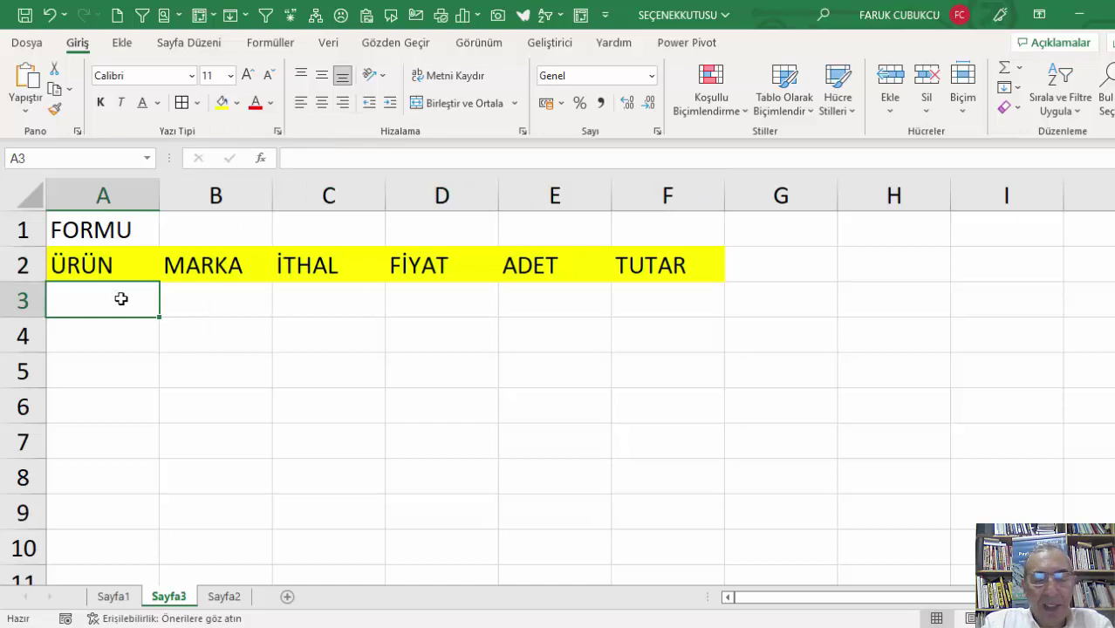
Enter Ü1 in A3 and auto-fill Ü2 through Ü7 down to A9.
text(Ü)
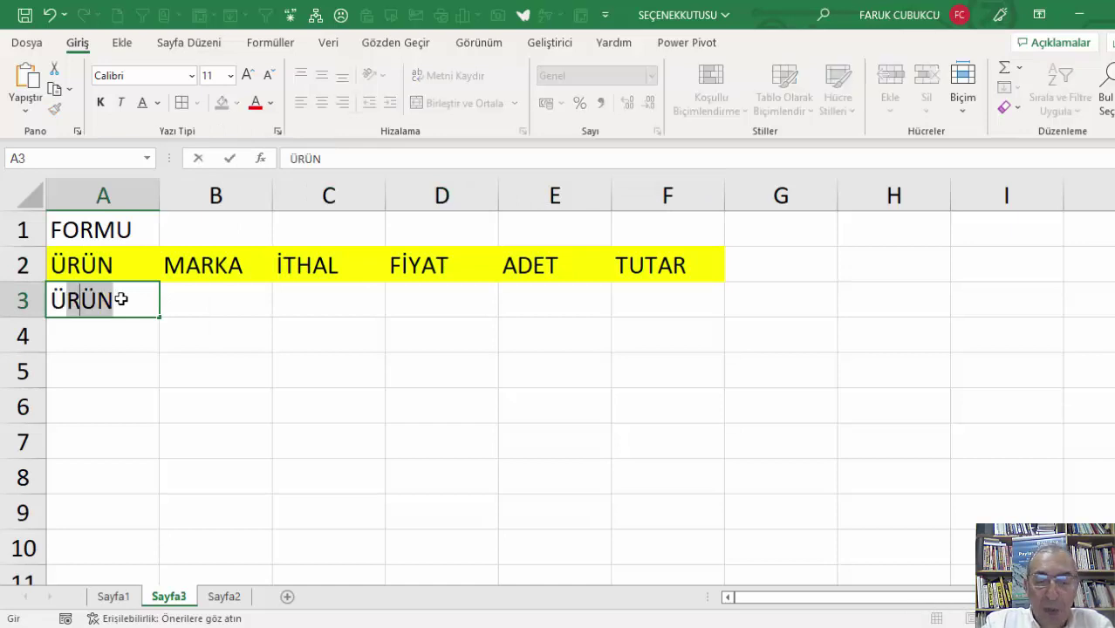
text(1)
key(Return)
click(120, 298)
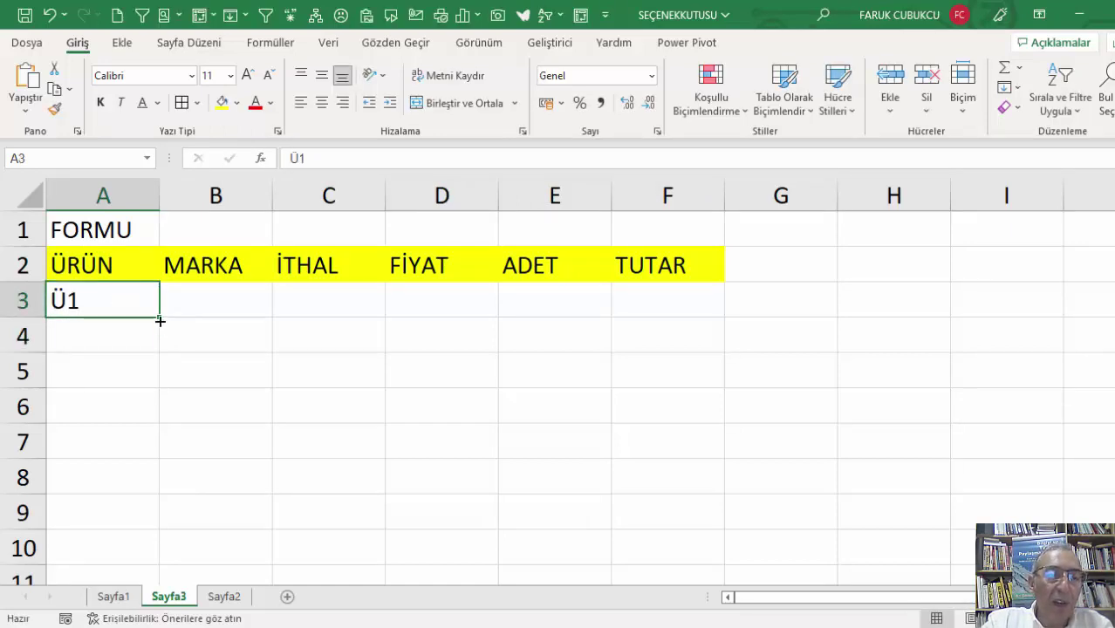
drag(160, 320, 120, 522)
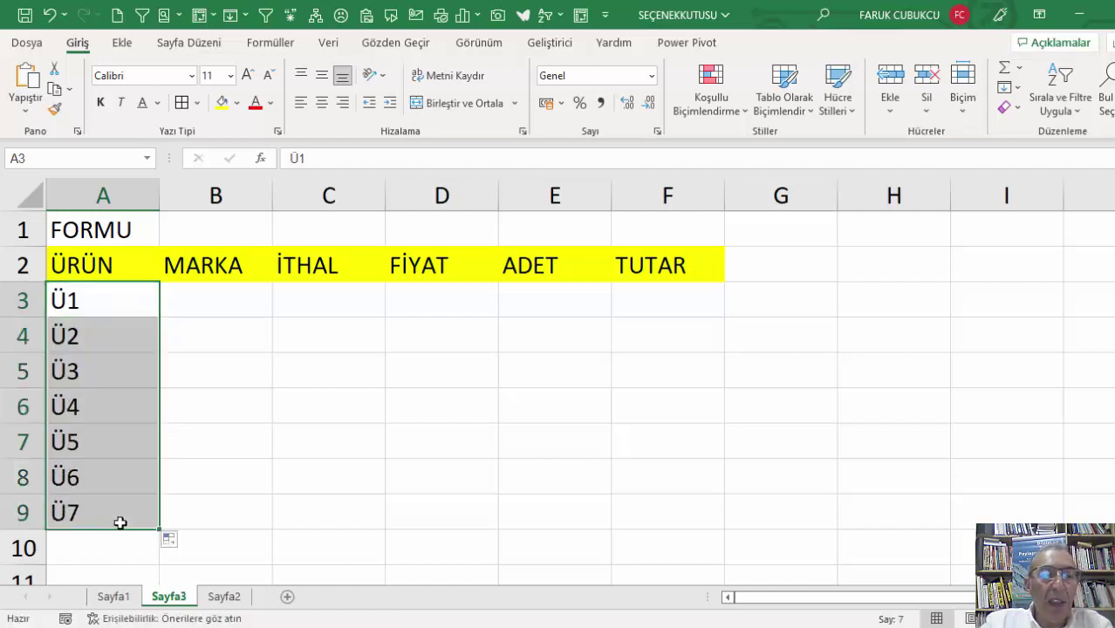
Enter brands WER, ER, ER, R, R, R, R in B3:B9, then select C3:C9.
click(220, 299)
text(WER)
key(Return)
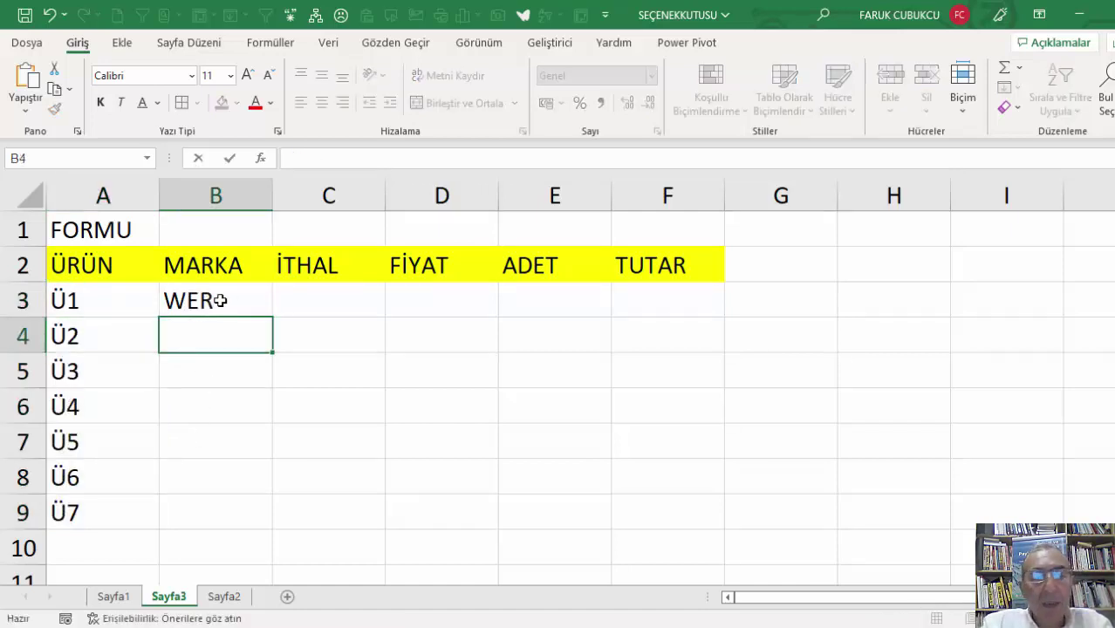
text(ER ER ER R R R)
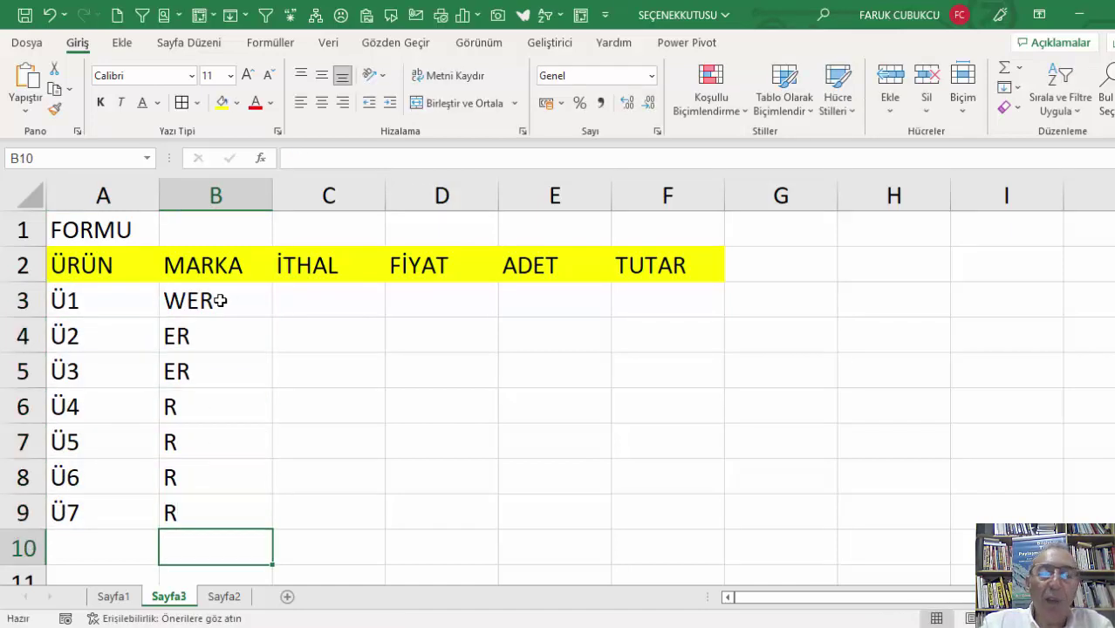
click(350, 298)
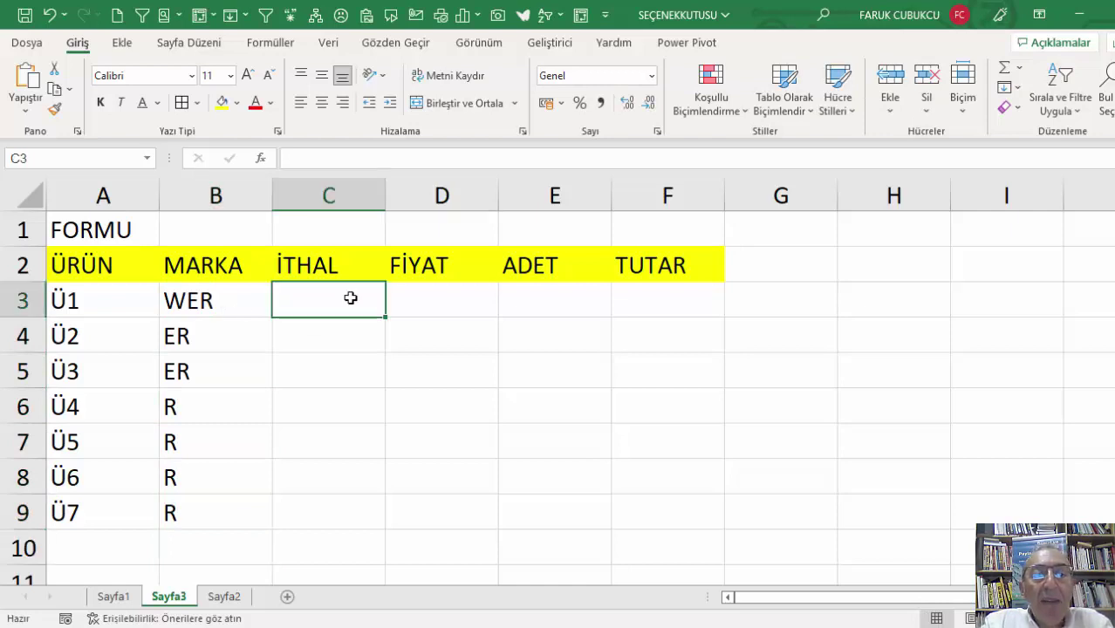
drag(350, 298, 329, 511)
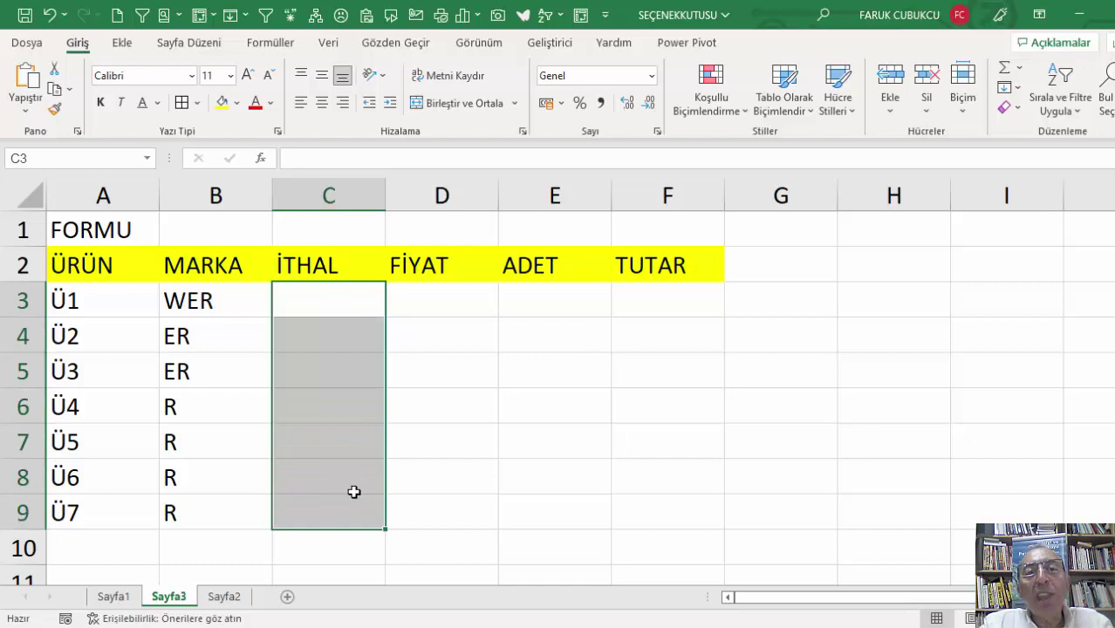
click(552, 42)
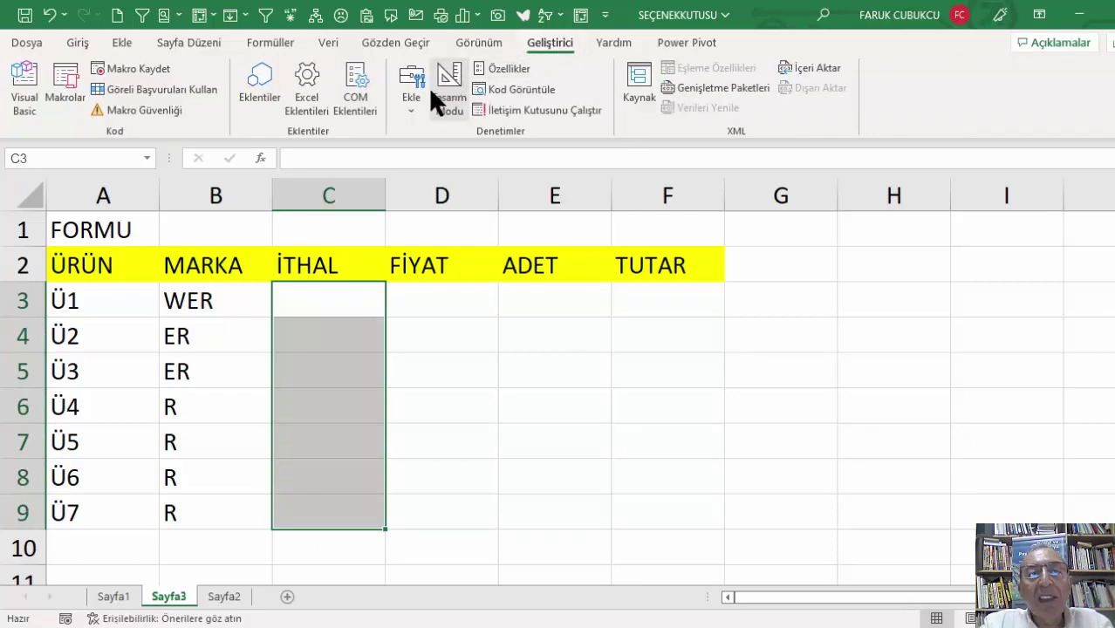
right_click(491, 40)
click(548, 55)
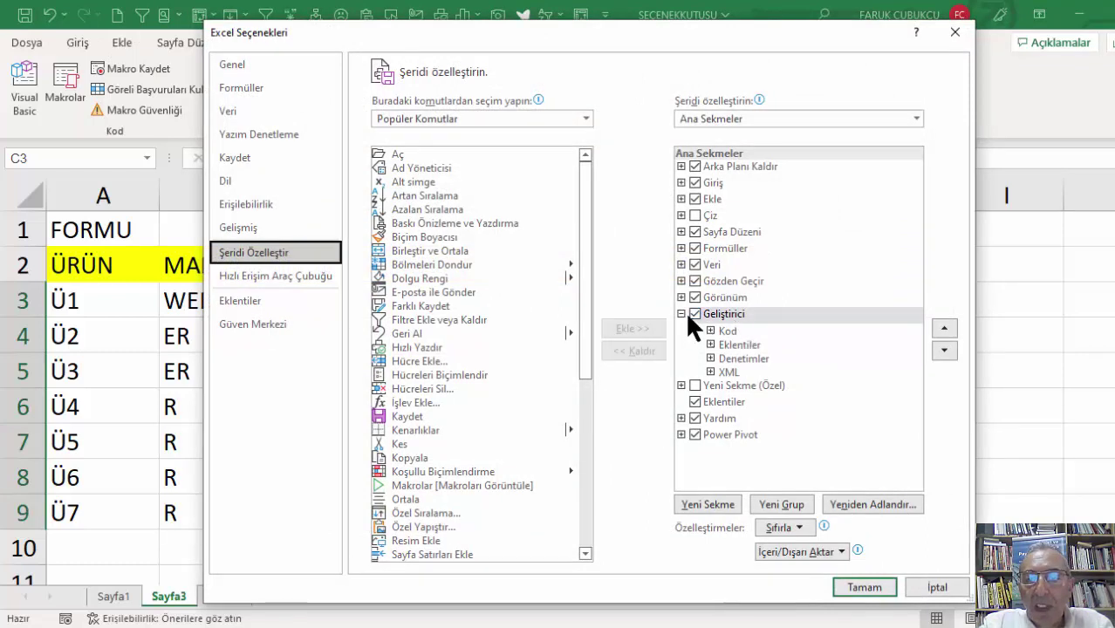
click(696, 314)
click(694, 314)
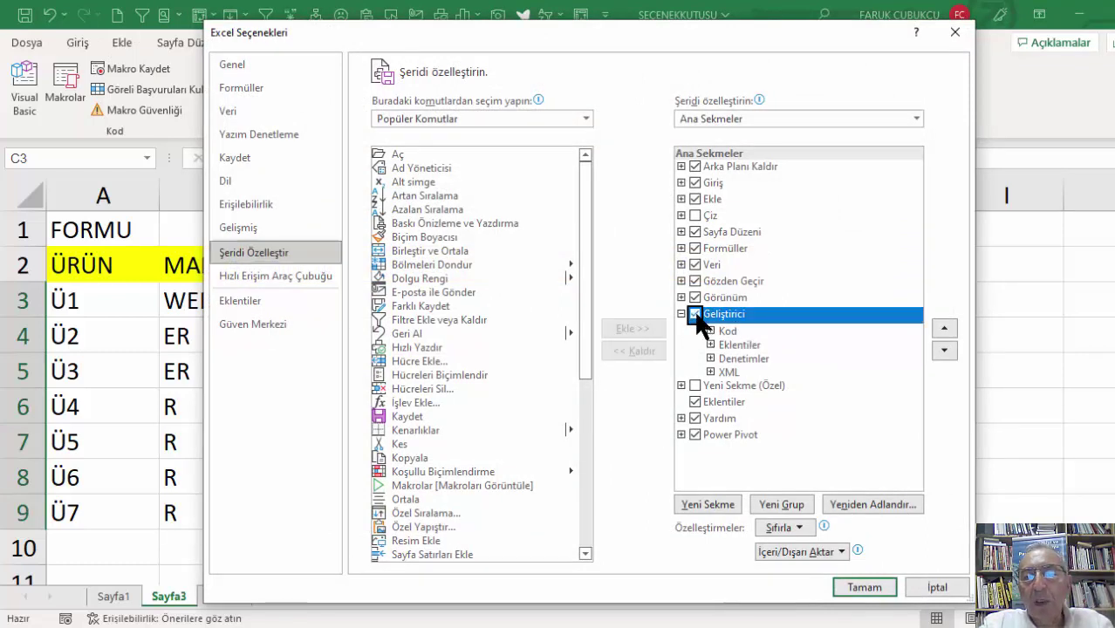
click(926, 587)
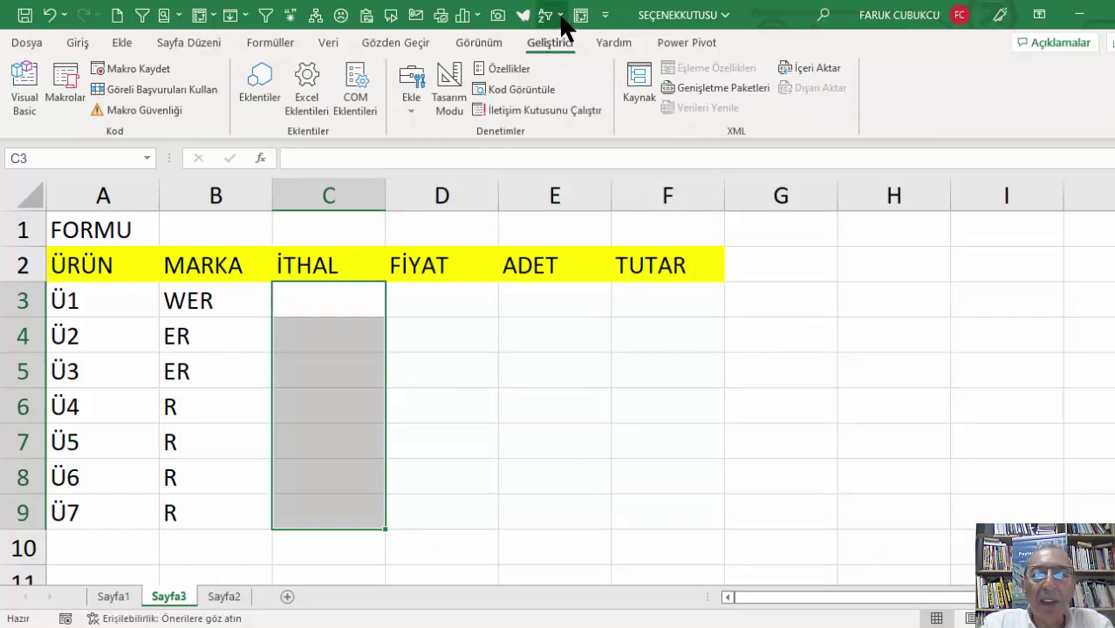
Draw a Form Controls check box in C3 and delete its caption text.
click(406, 112)
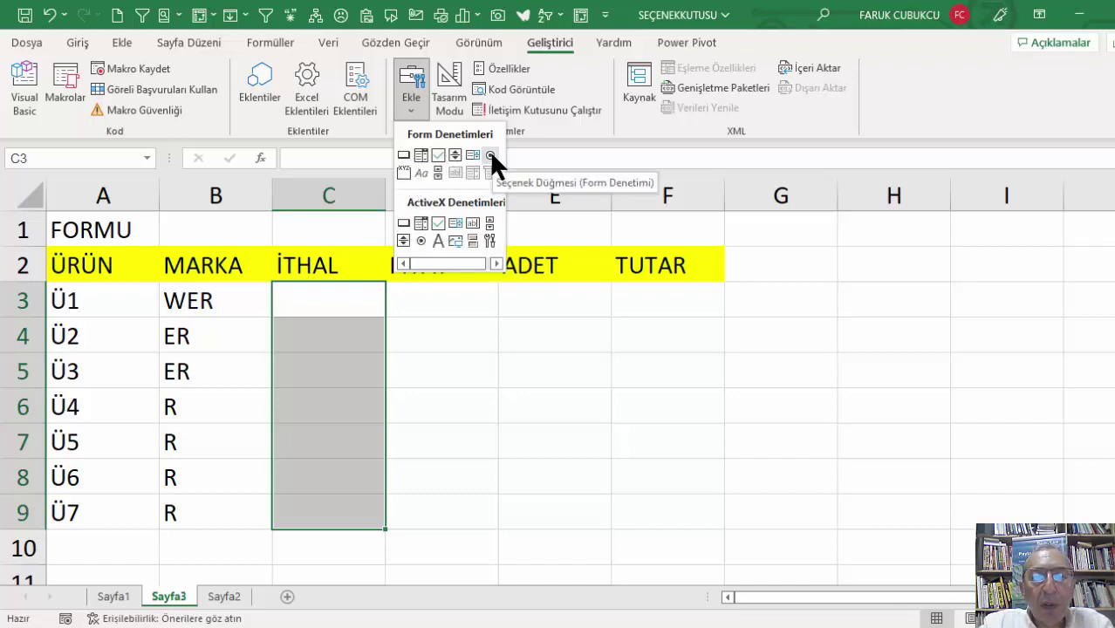
click(438, 157)
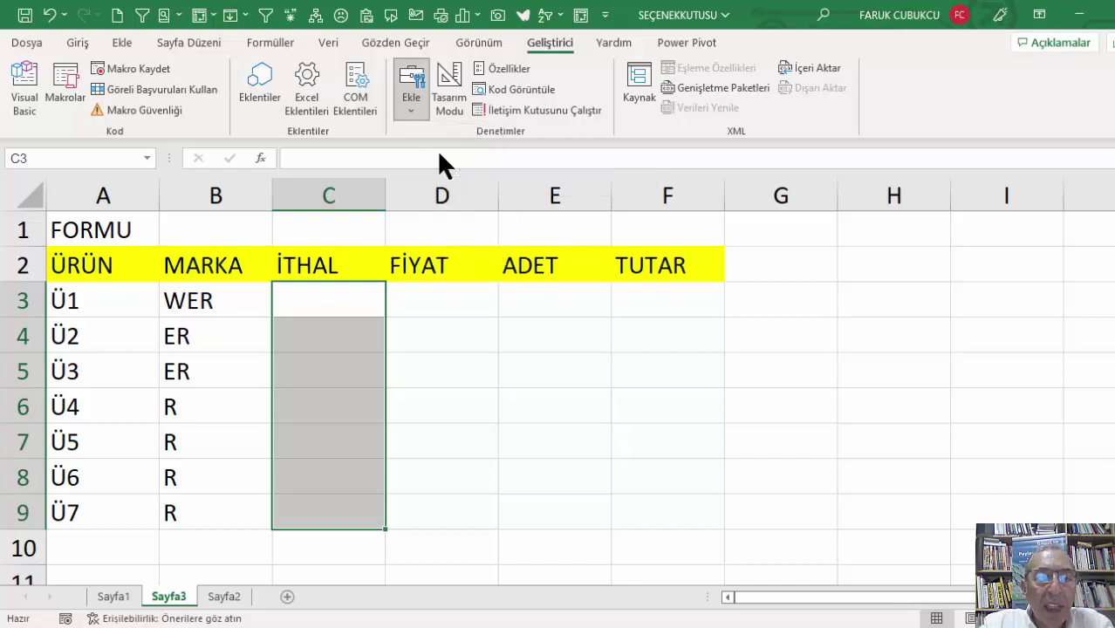
mouse_move(295, 288)
mouse_down()
mouse_move(352, 329)
mouse_move(337, 316)
mouse_up()
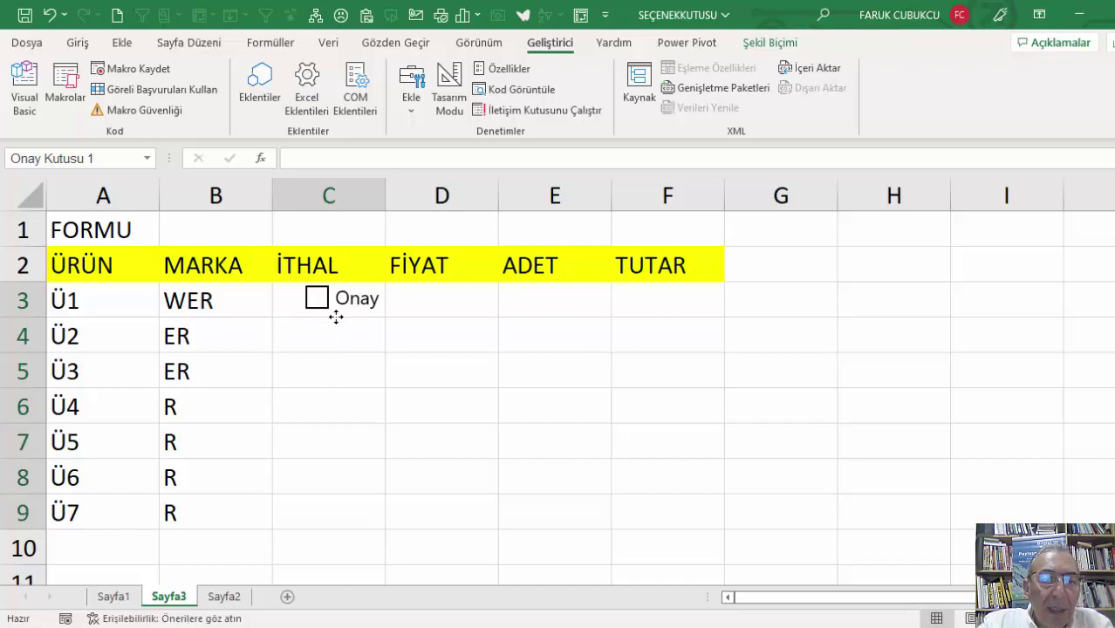
ctrl+click(331, 301)
click(371, 301)
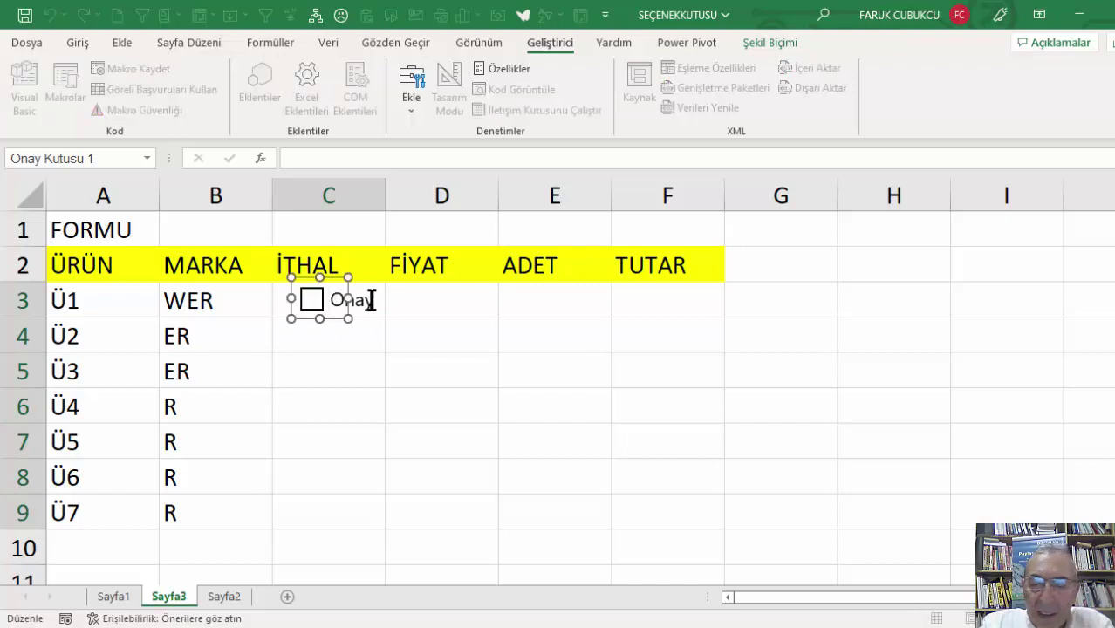
key(Right)
key(Right)
key(Right)
key(Right)
key(Right)
key(Right)
key(Right)
key(Right)
key(Right)
key(Right)
key(Right)
key(Right)
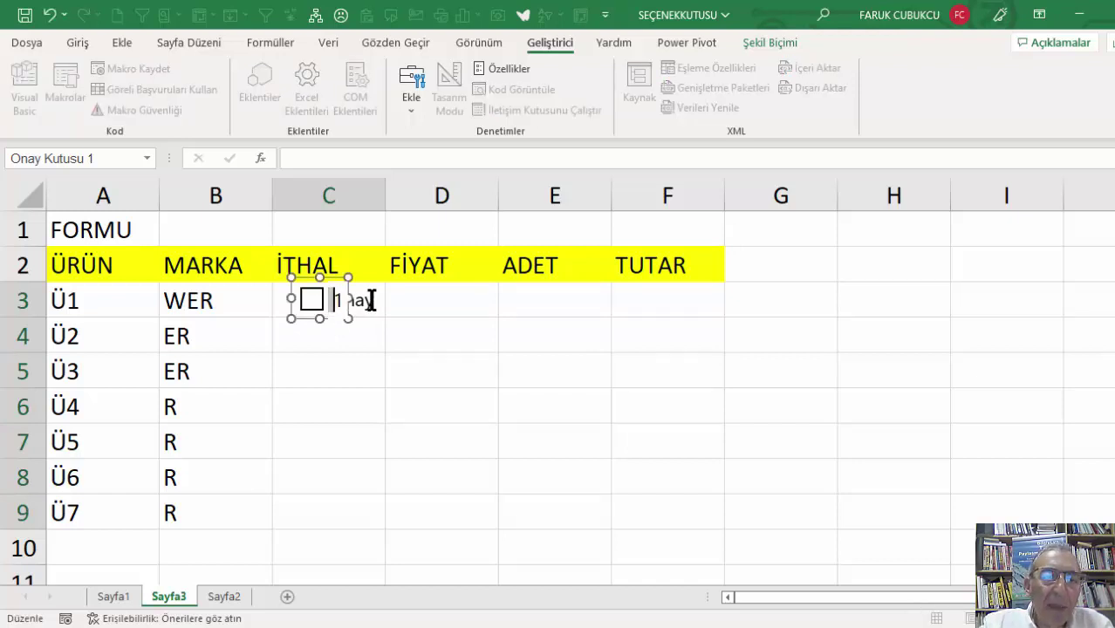
key(BackSpace)
click(471, 319)
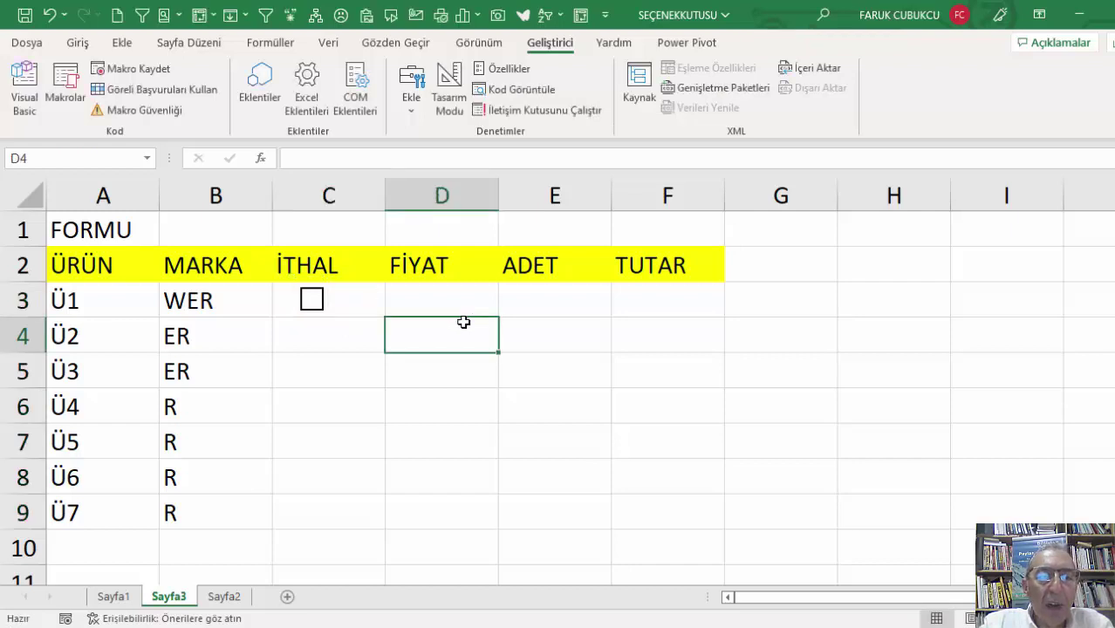
Copy the C3 check box down so each cell C4 through C9 holds one.
ctrl+click(325, 303)
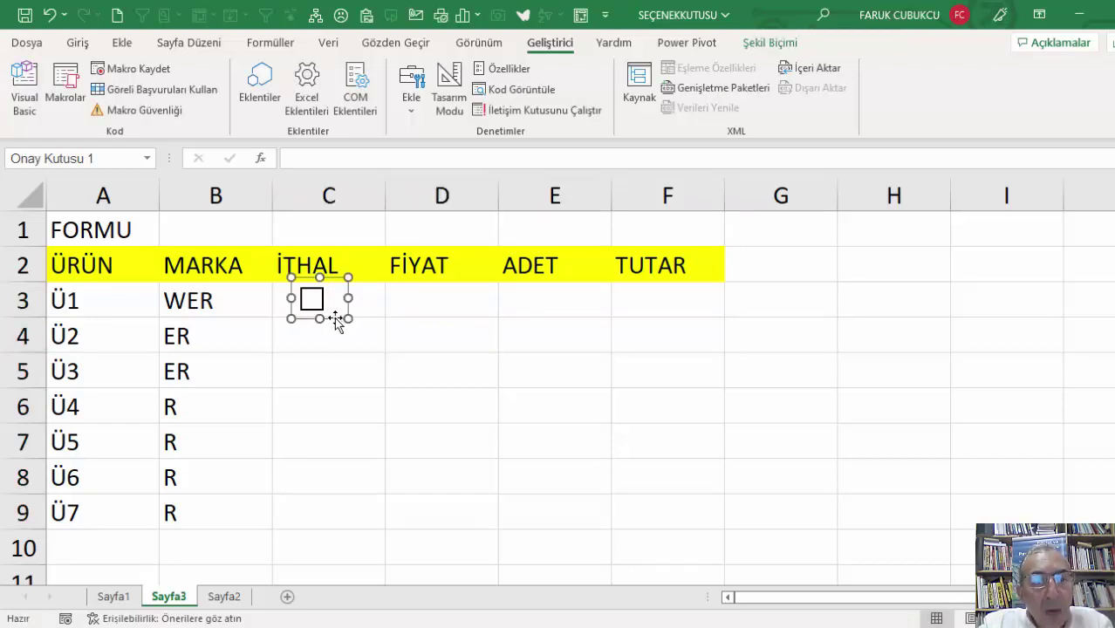
mouse_move(339, 330)
mouse_down()
mouse_move(326, 388)
mouse_move(330, 506)
mouse_up()
drag(334, 500, 330, 535)
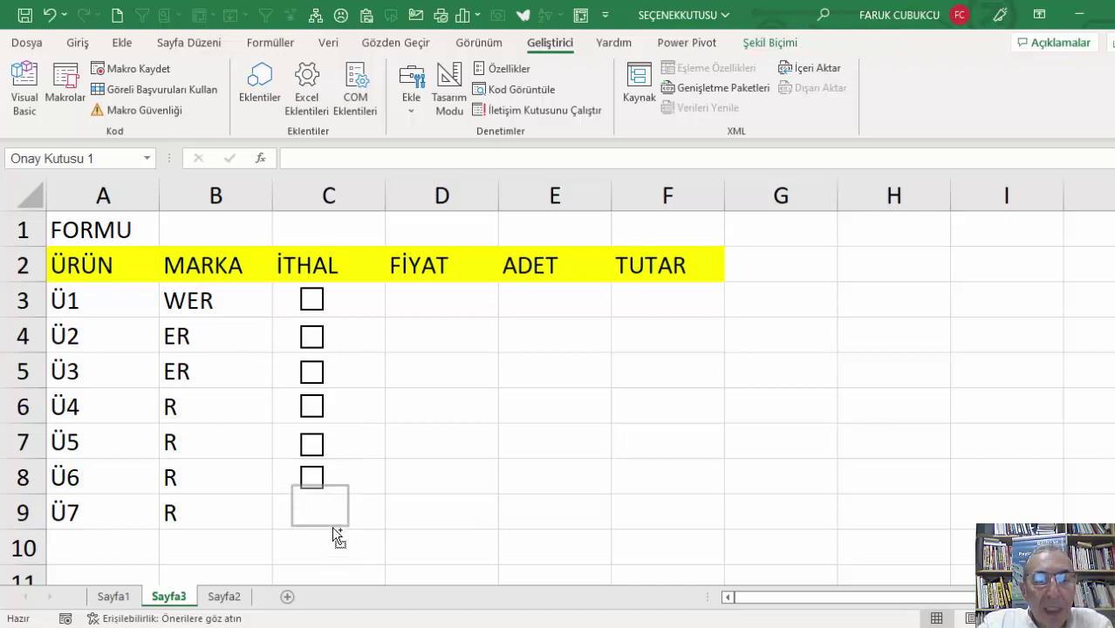
drag(329, 533, 329, 534)
click(364, 299)
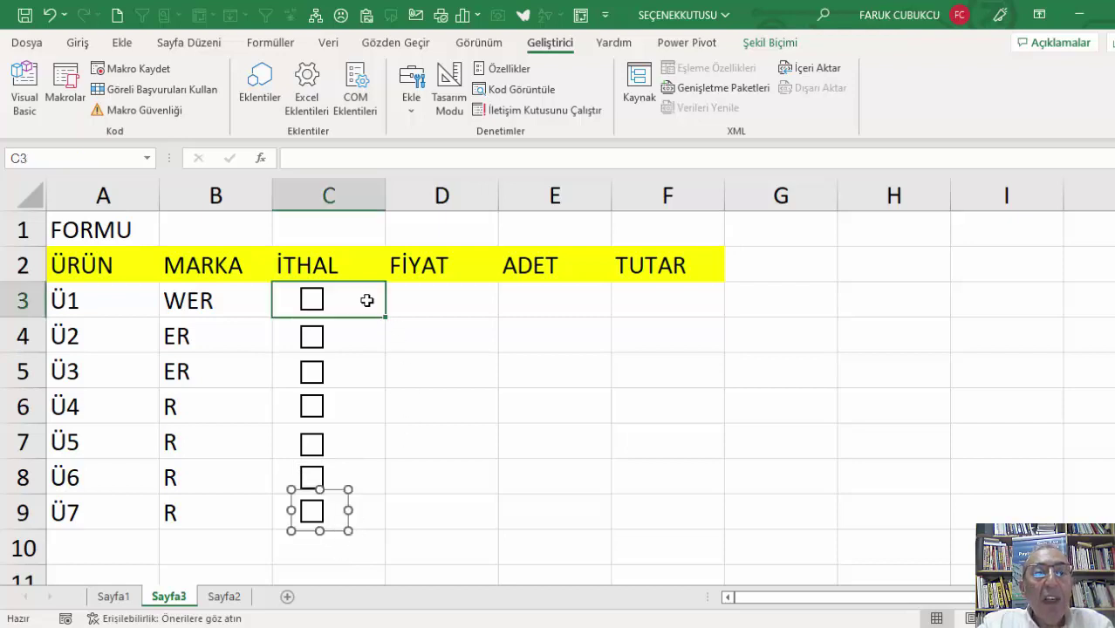
Set the C3 check box's cell link to C3 in Format Control.
right_click(318, 300)
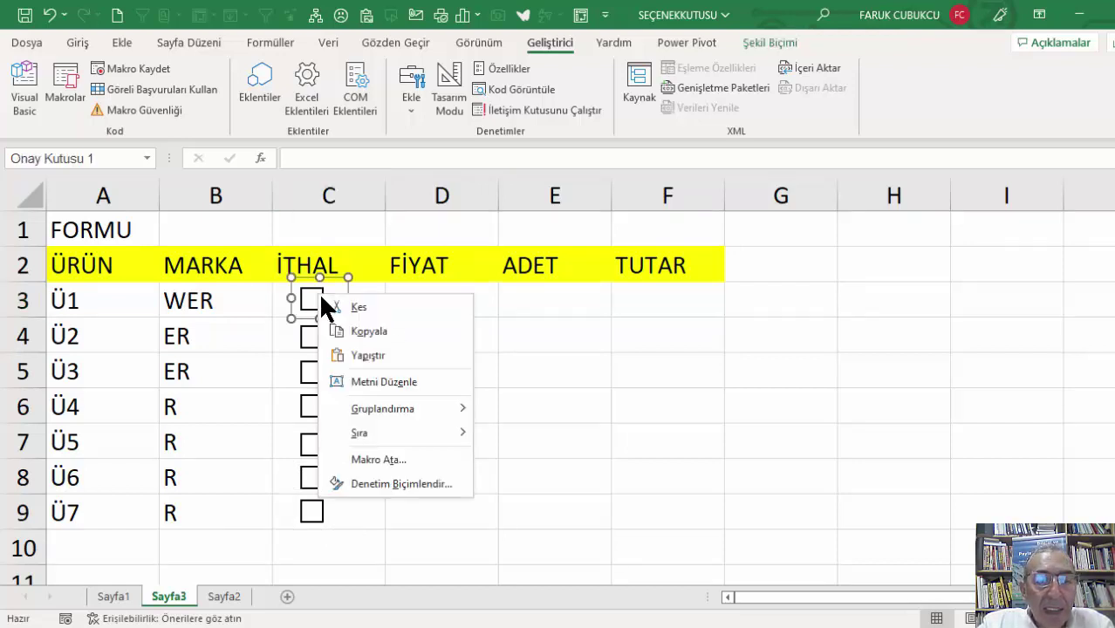
click(414, 485)
drag(459, 262, 657, 291)
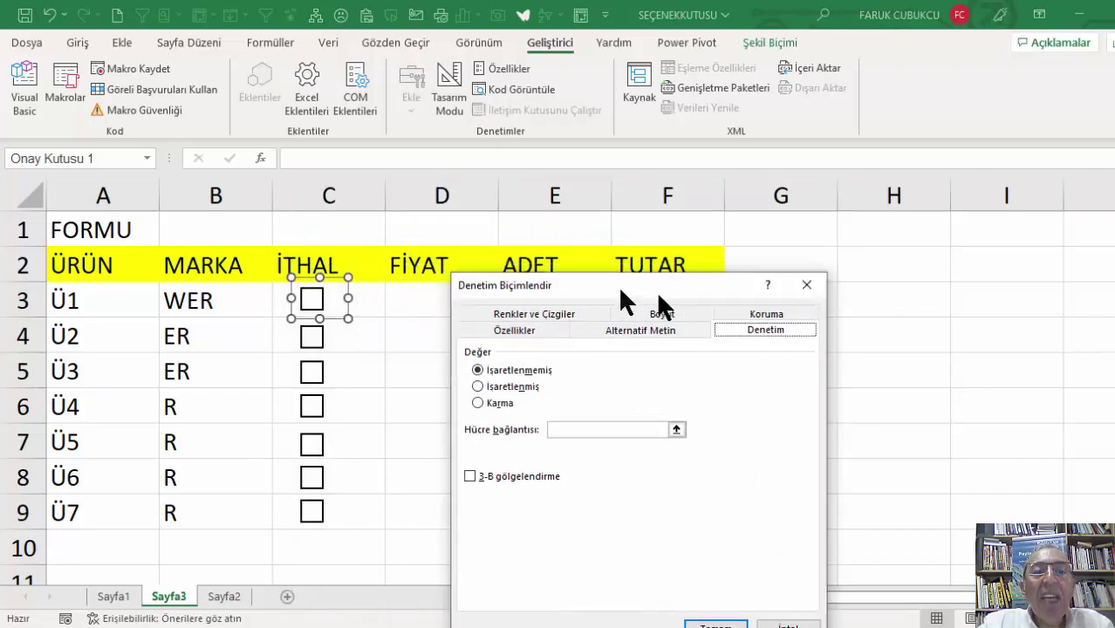
click(599, 435)
click(367, 294)
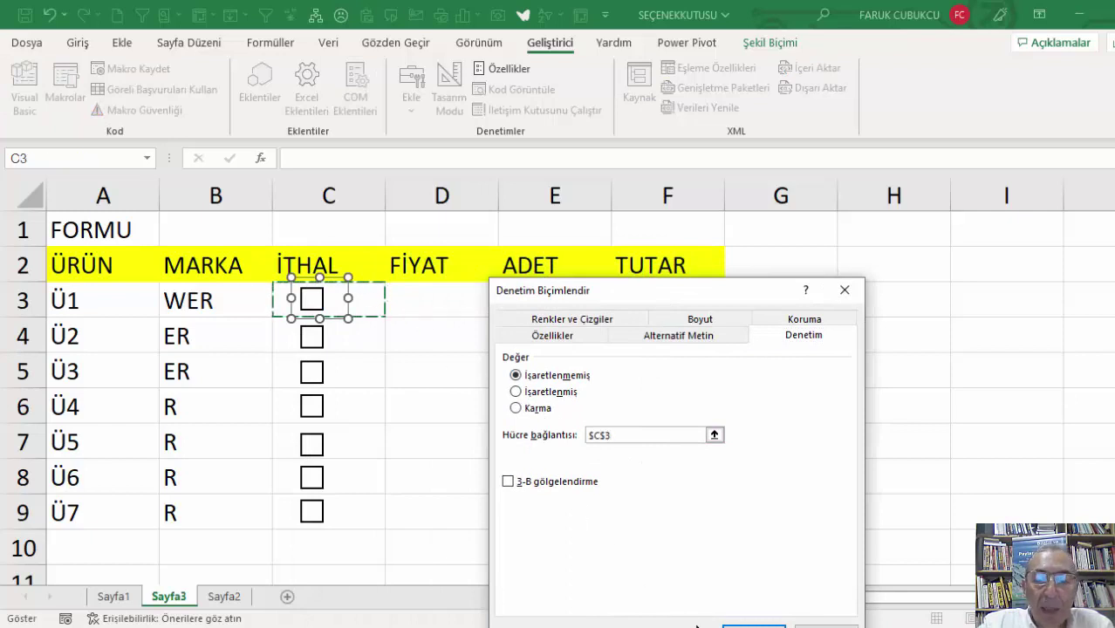
click(752, 627)
click(402, 310)
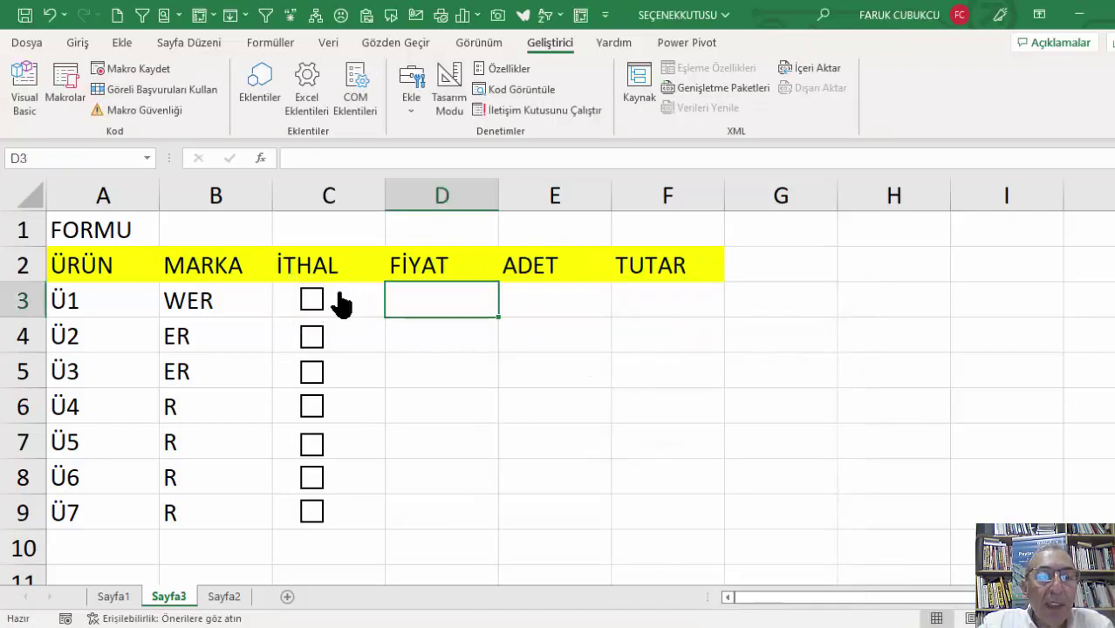
Toggle the C3 check box repeatedly to show DOĞRU/YANLIŞ, ending unticked on YANLIŞ.
click(313, 301)
click(312, 301)
click(312, 301)
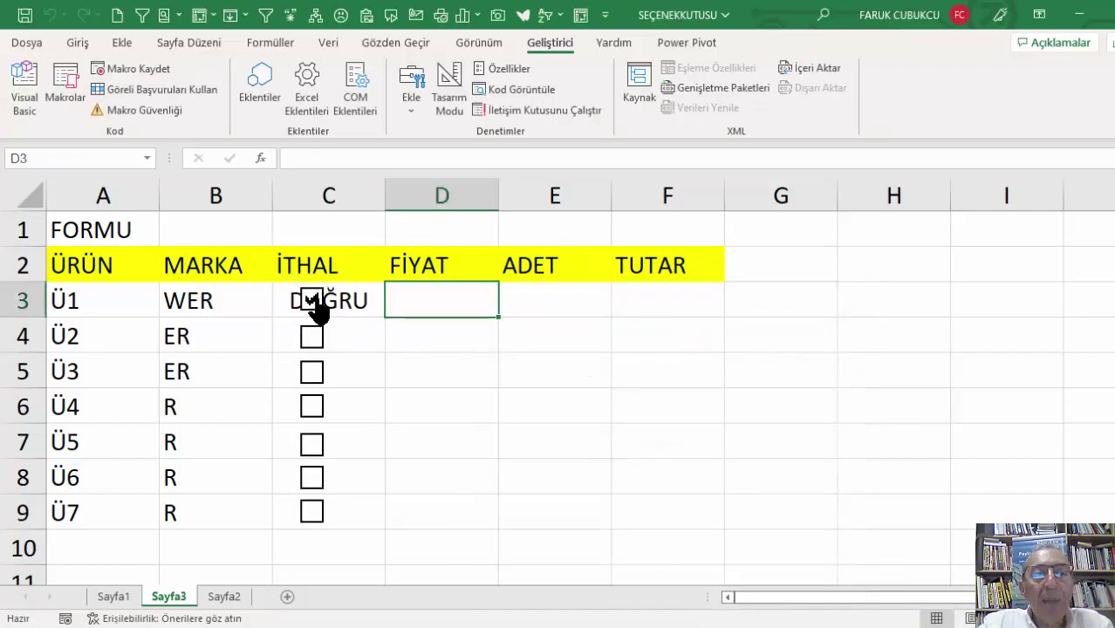
click(319, 307)
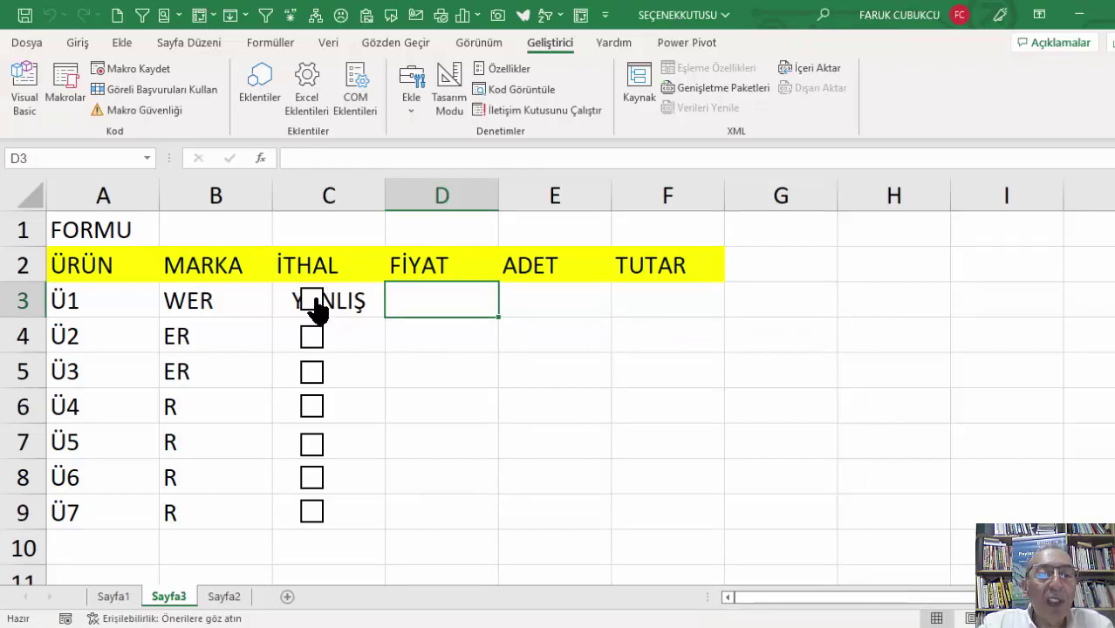
click(319, 307)
click(318, 307)
click(318, 306)
click(318, 306)
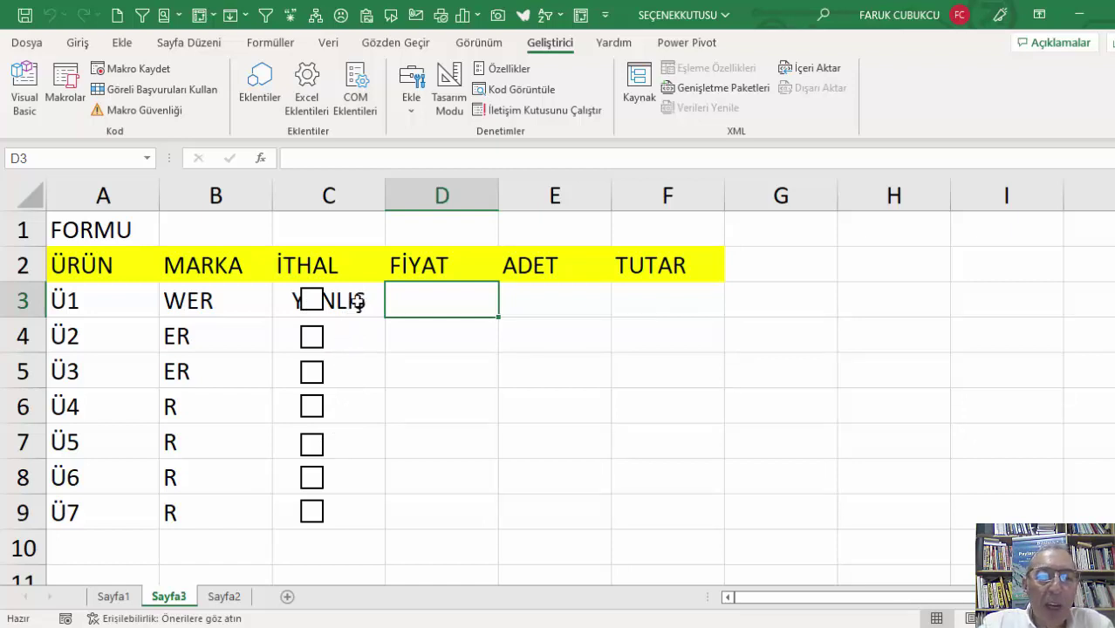
Apply the custom number format ;;; to C3:C9 so the linked values are hidden.
drag(356, 302, 336, 511)
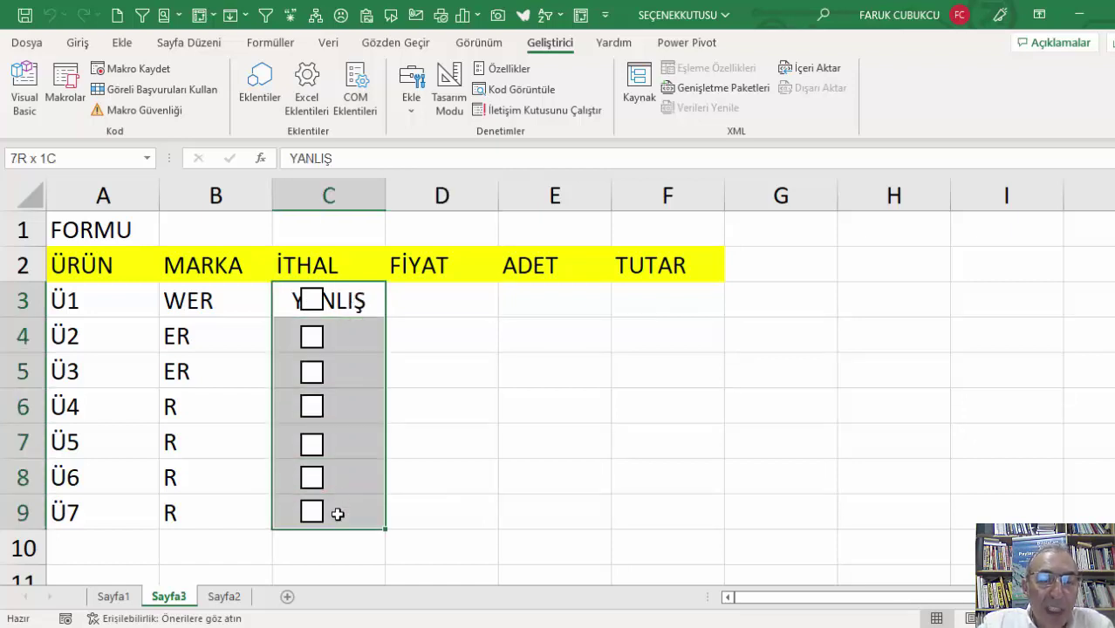
right_click(365, 299)
click(457, 540)
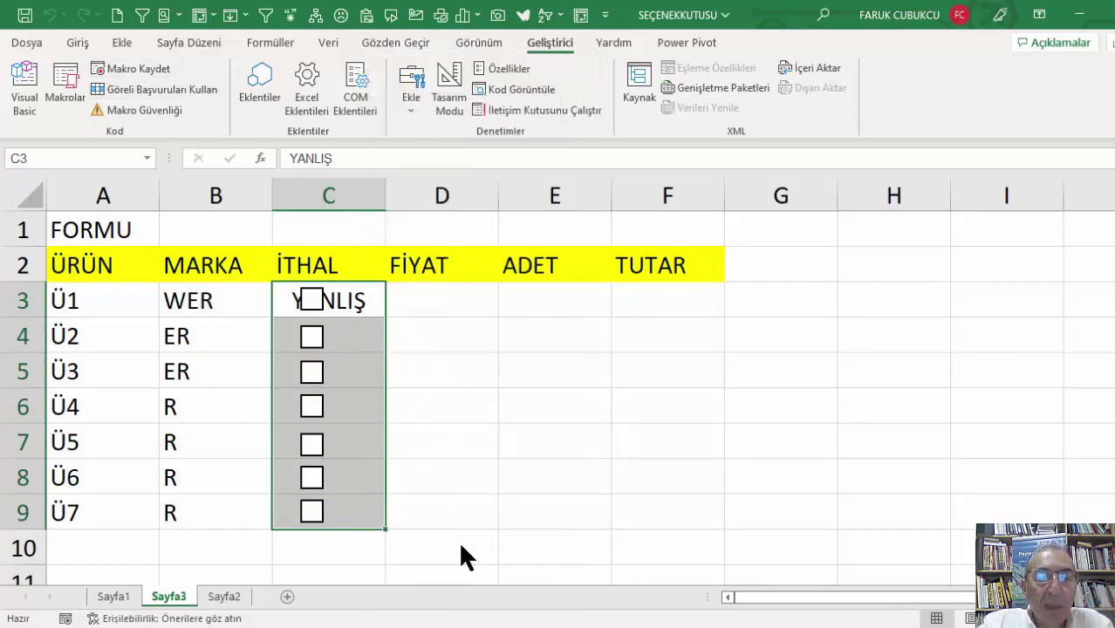
click(314, 410)
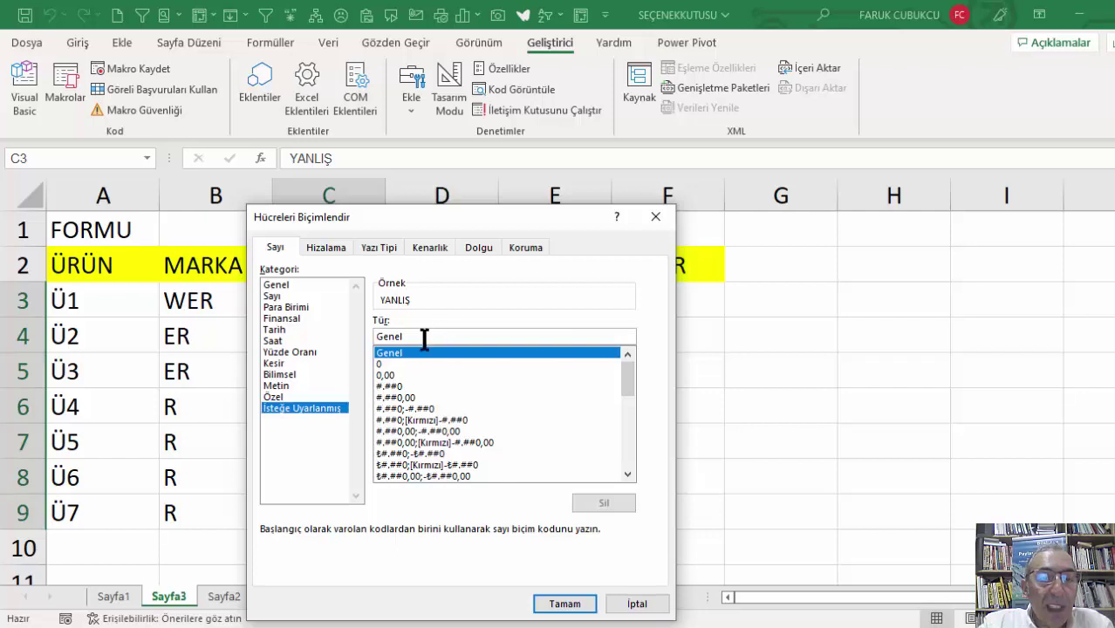
double_click(424, 339)
click(393, 386)
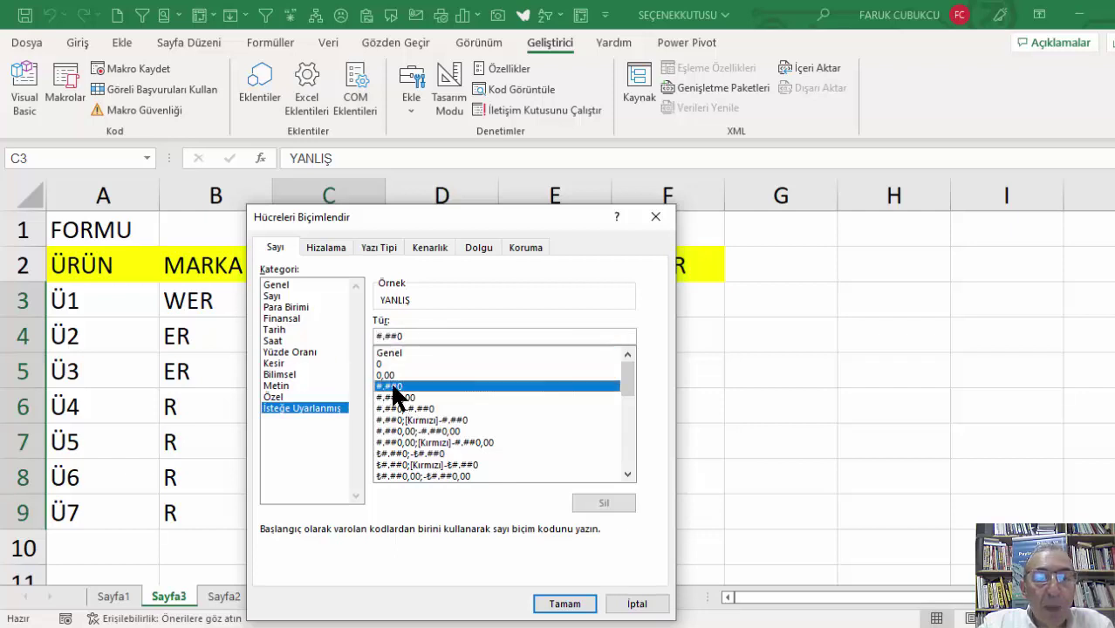
click(424, 421)
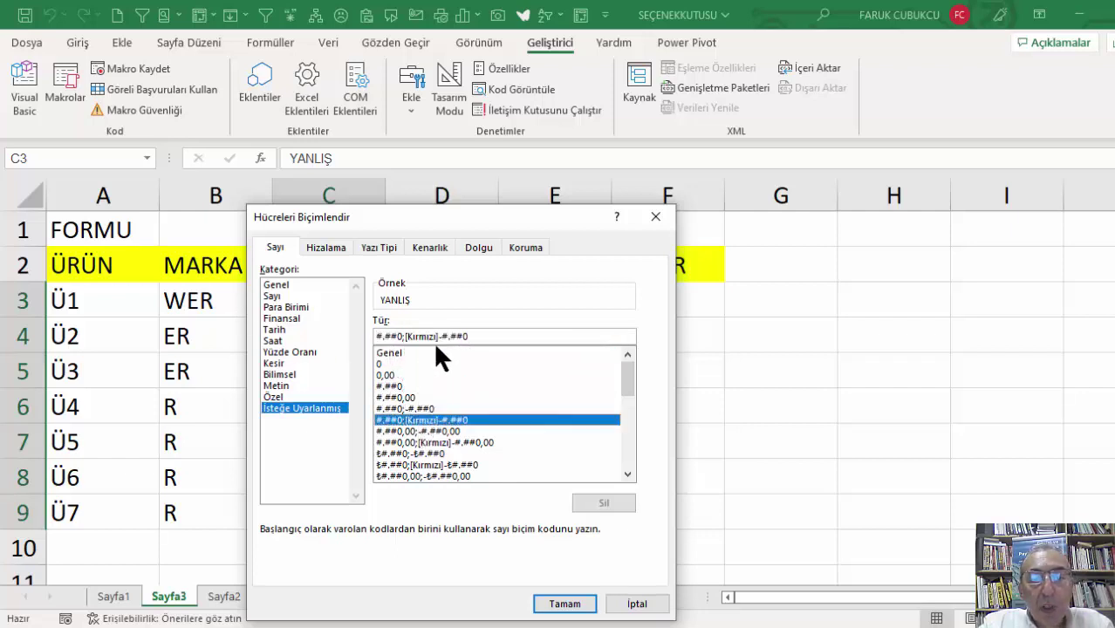
double_click(487, 335)
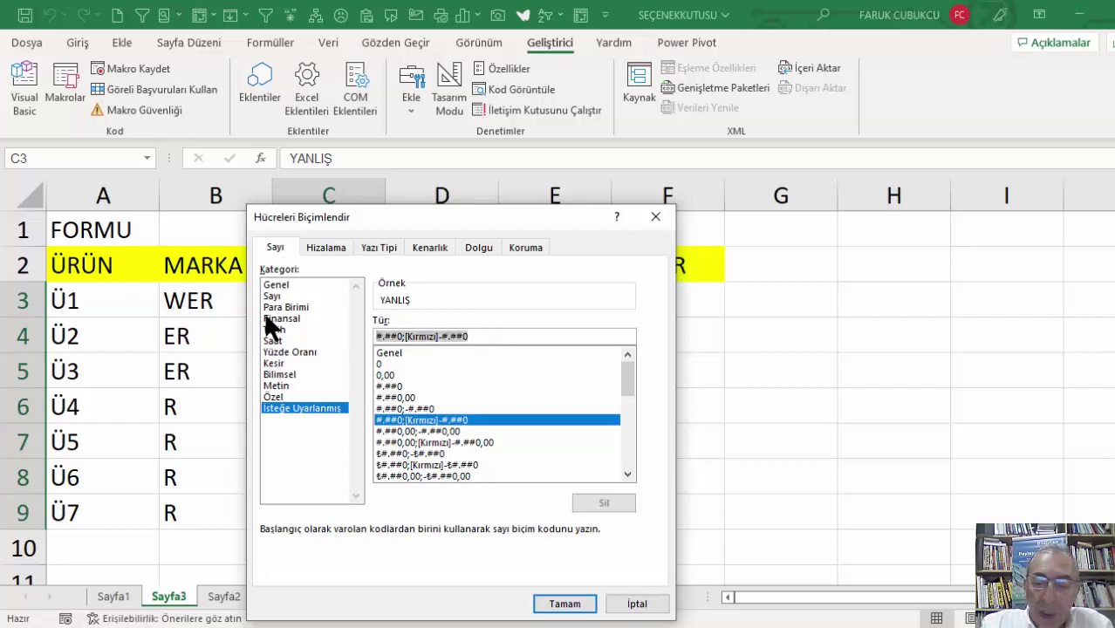
text(;;;)
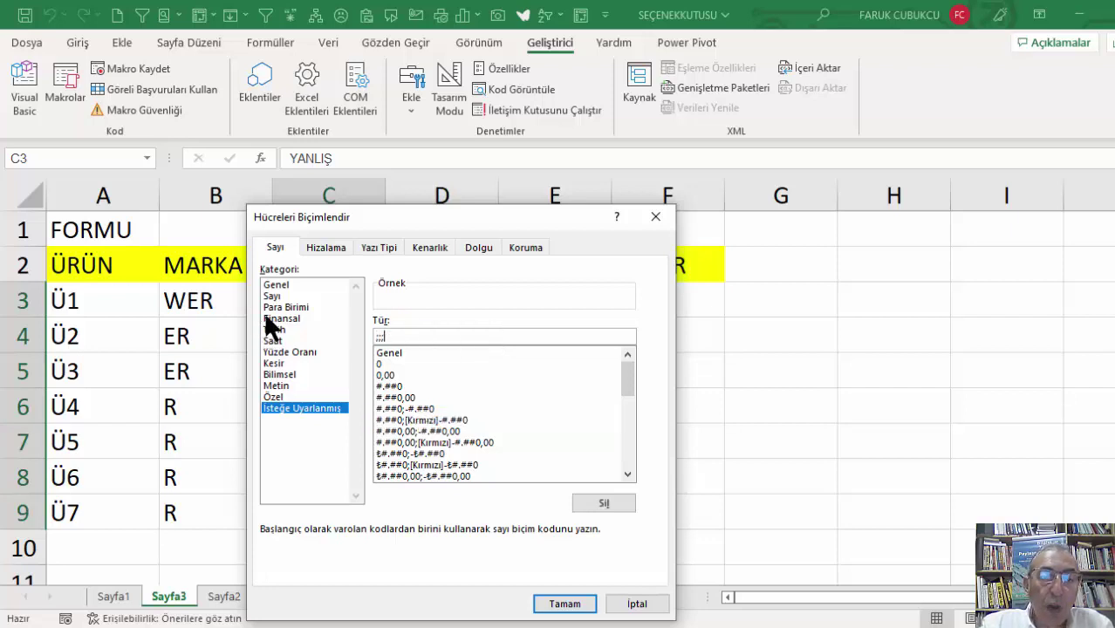
text(;)
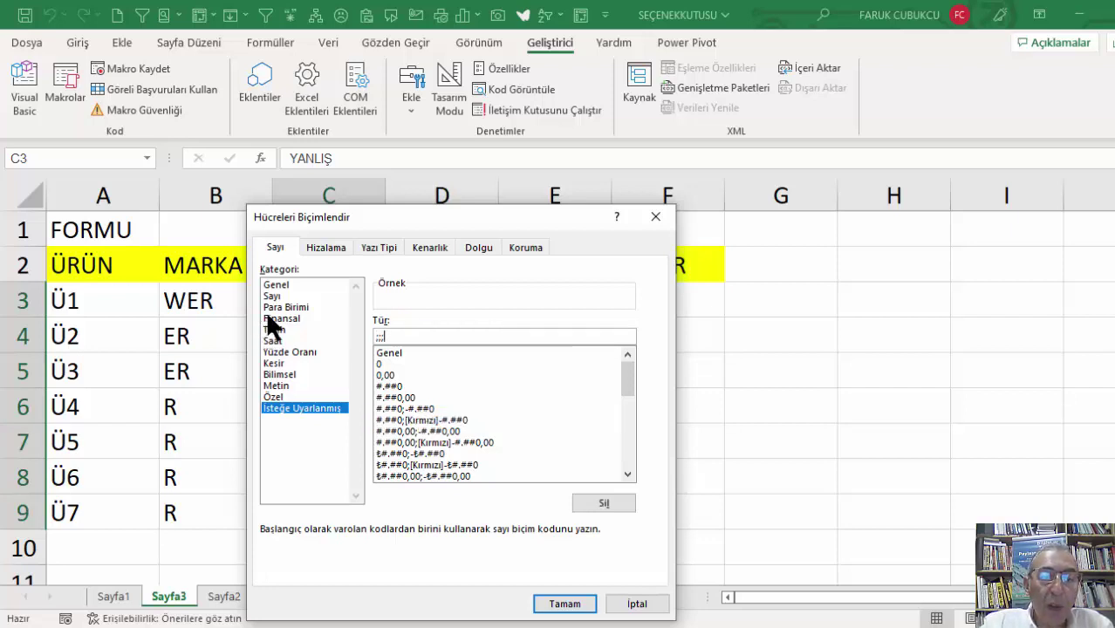
click(571, 603)
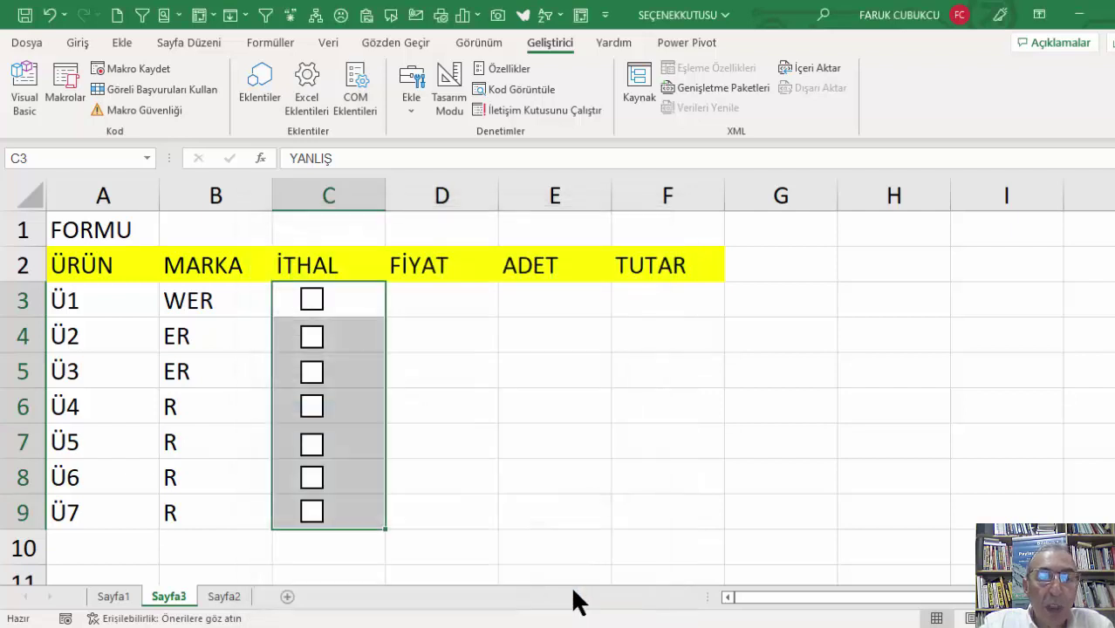
Test the C3 and C4 check boxes, leaving them unticked.
click(335, 335)
click(312, 300)
click(311, 335)
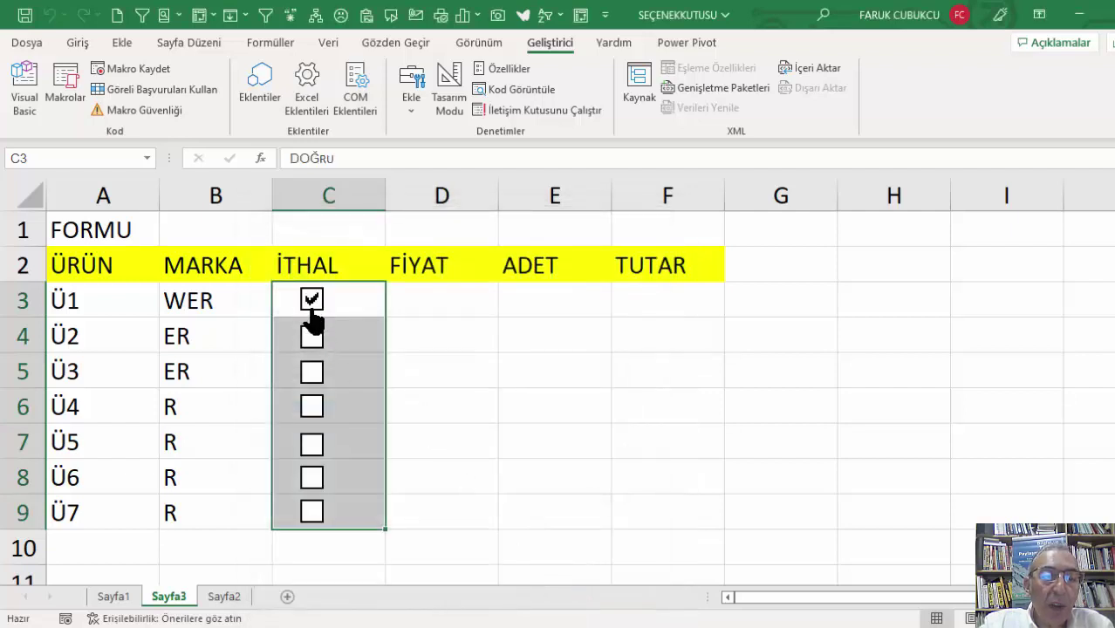
click(312, 304)
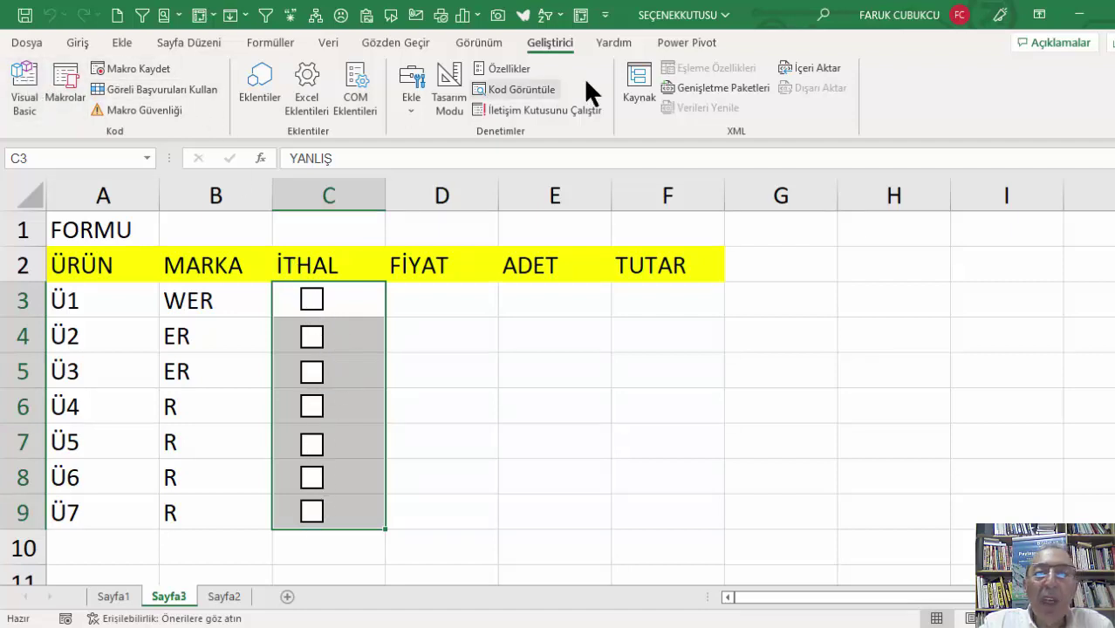
Open the Visual Basic editor and move it aside to reveal the sheet.
click(31, 43)
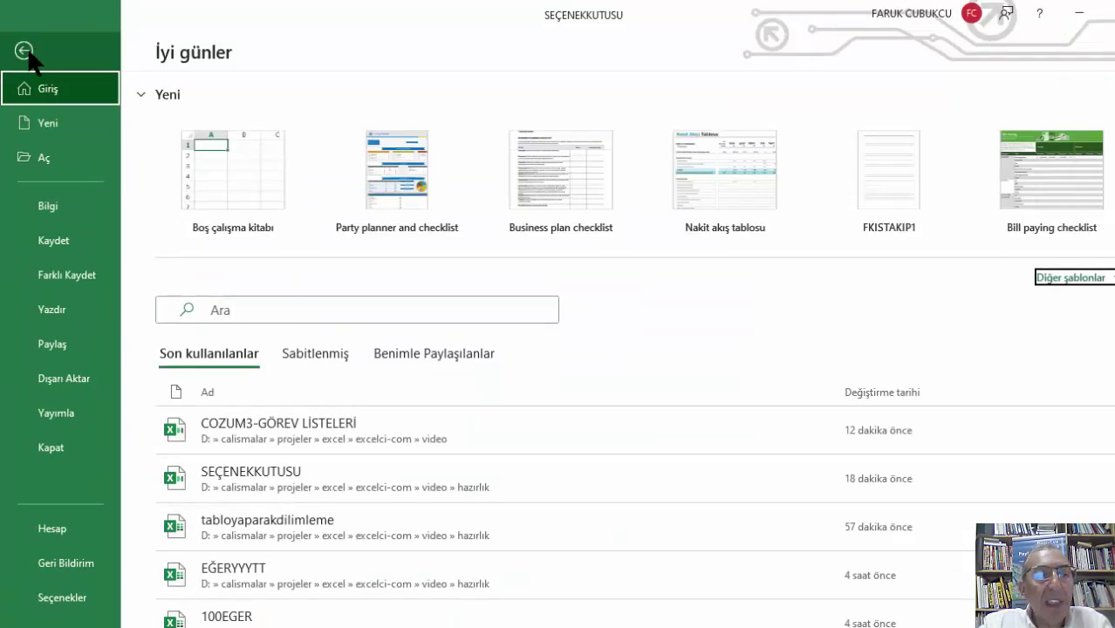
key(Escape)
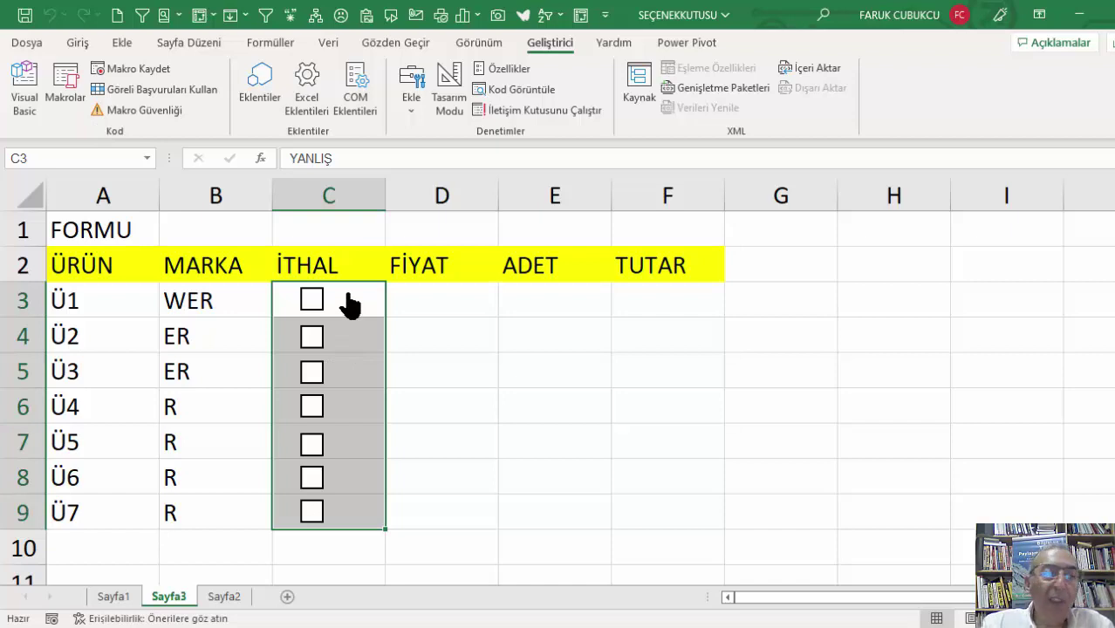
click(25, 87)
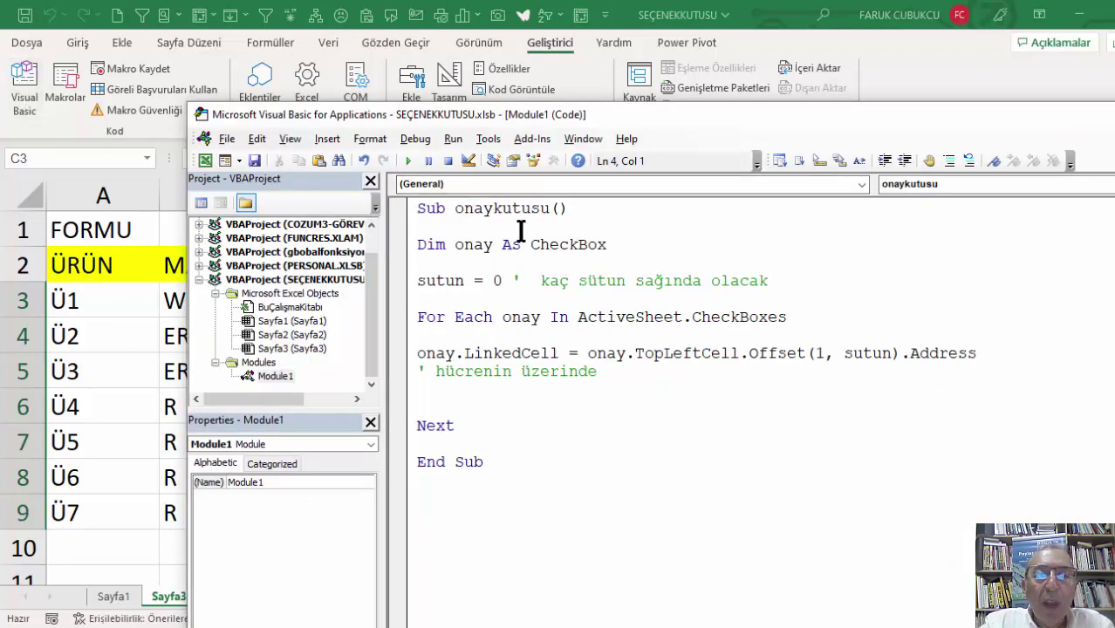
mouse_move(514, 120)
mouse_down()
mouse_move(711, 133)
mouse_move(735, 153)
mouse_up()
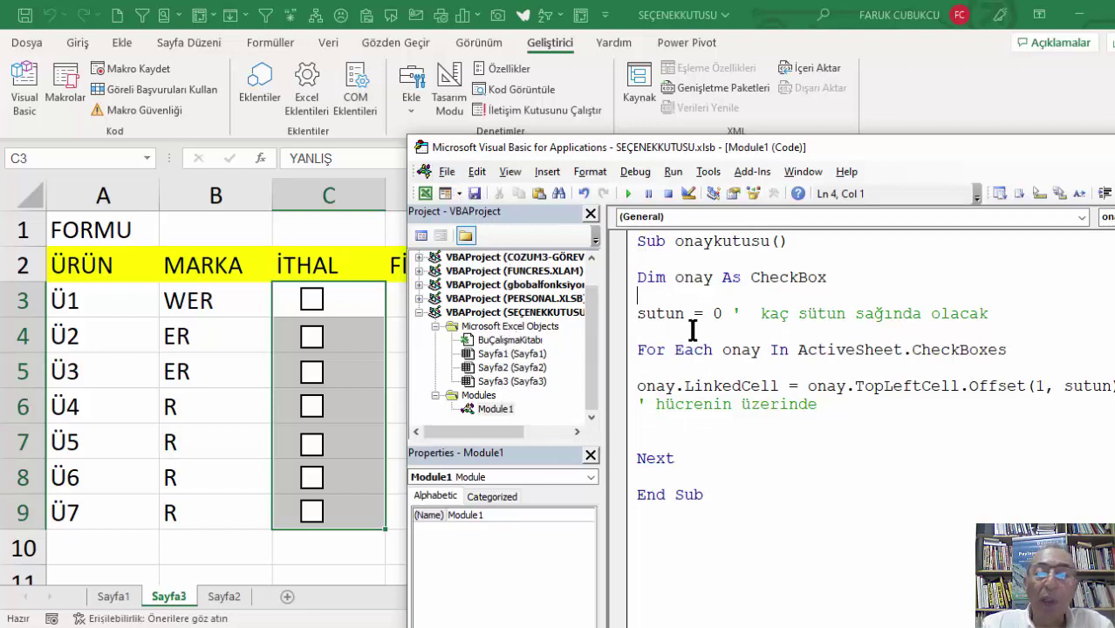
Walk through the onaykutusu macro, highlighting the onay As CheckBox declaration and the For Each loop.
click(639, 245)
key(Return)
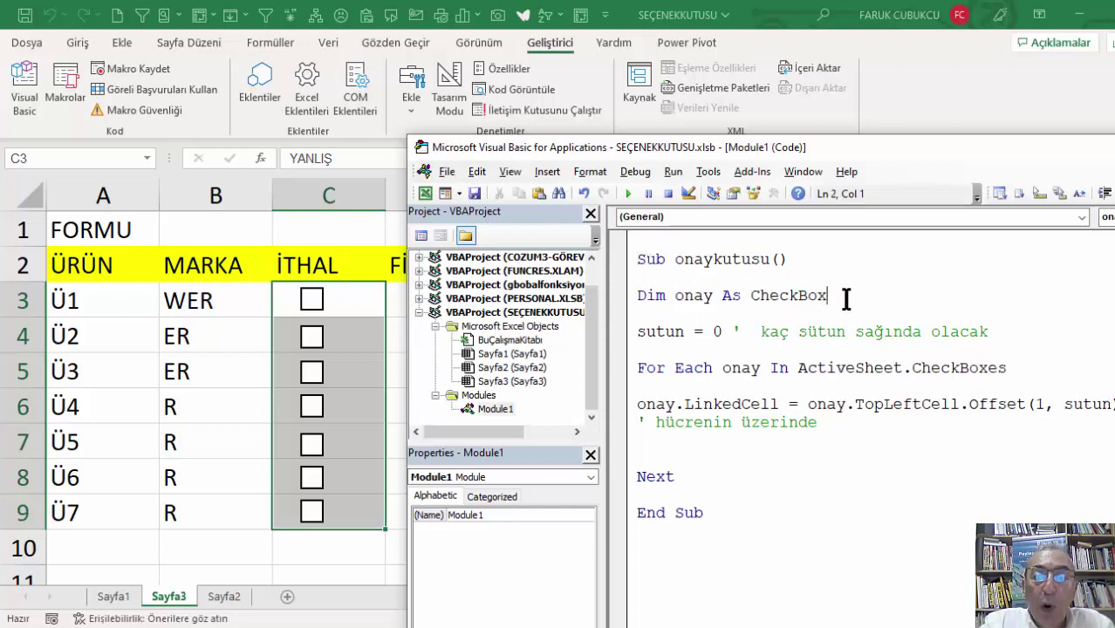
drag(844, 296, 628, 294)
double_click(786, 295)
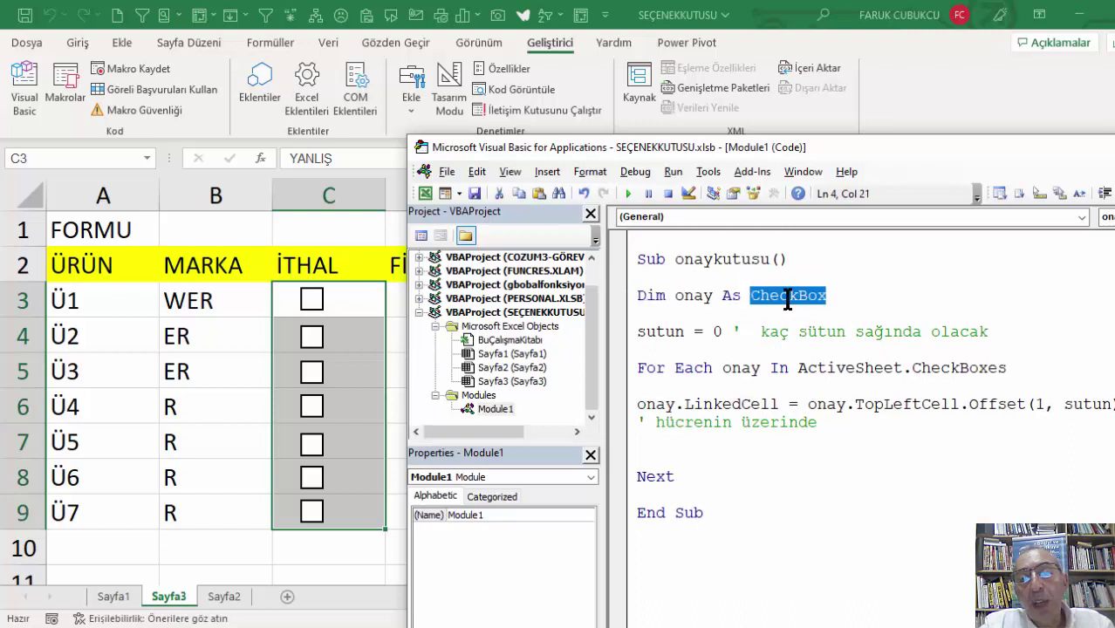
double_click(694, 294)
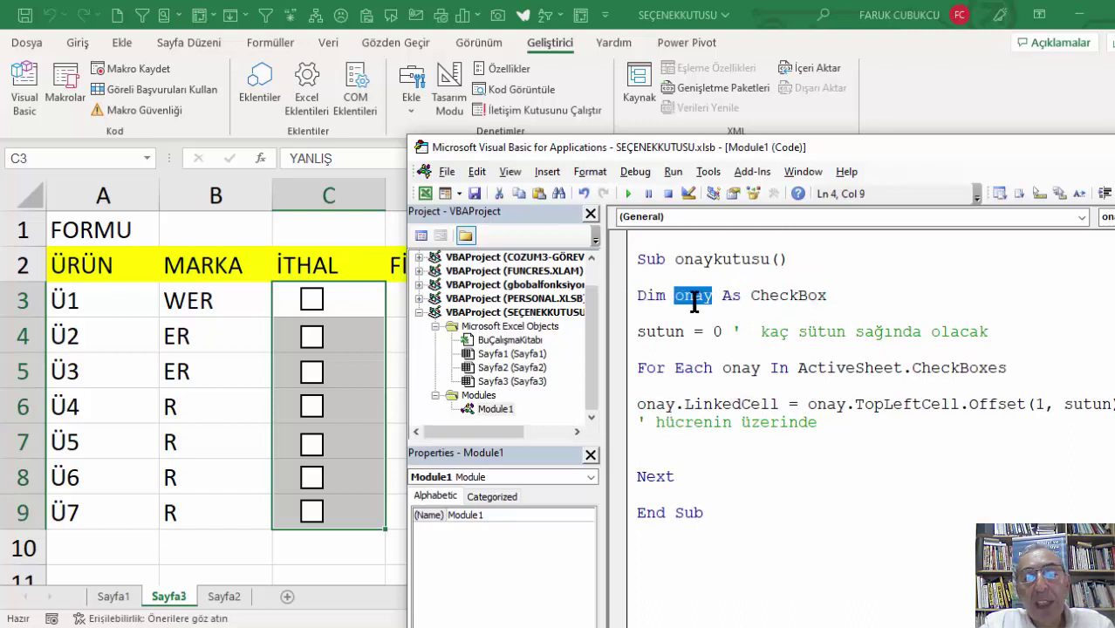
click(642, 373)
drag(642, 374, 757, 478)
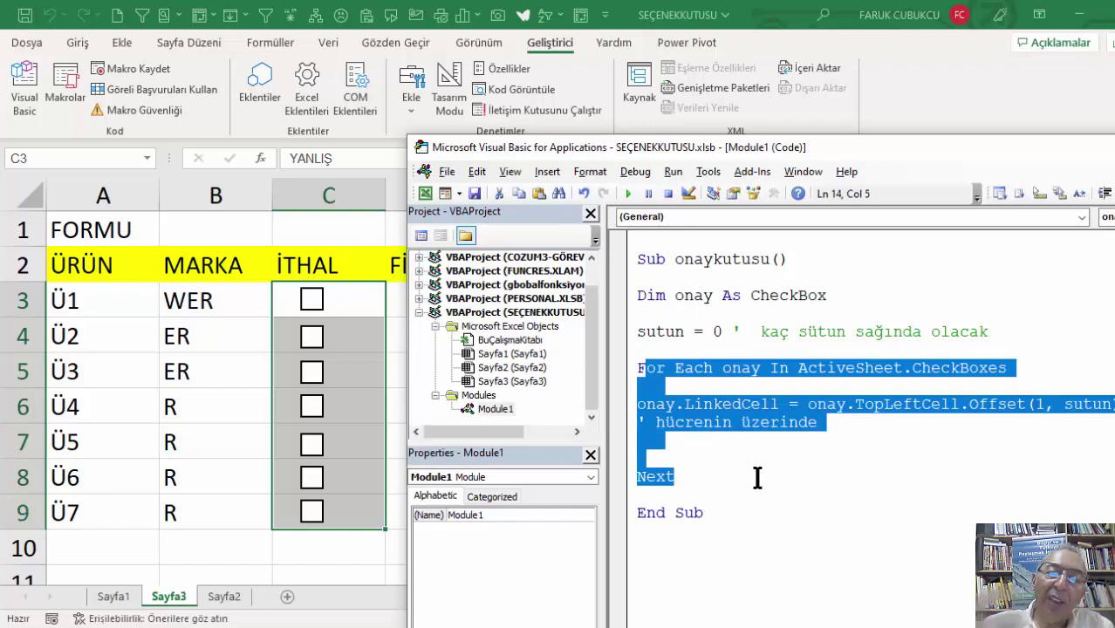
click(732, 368)
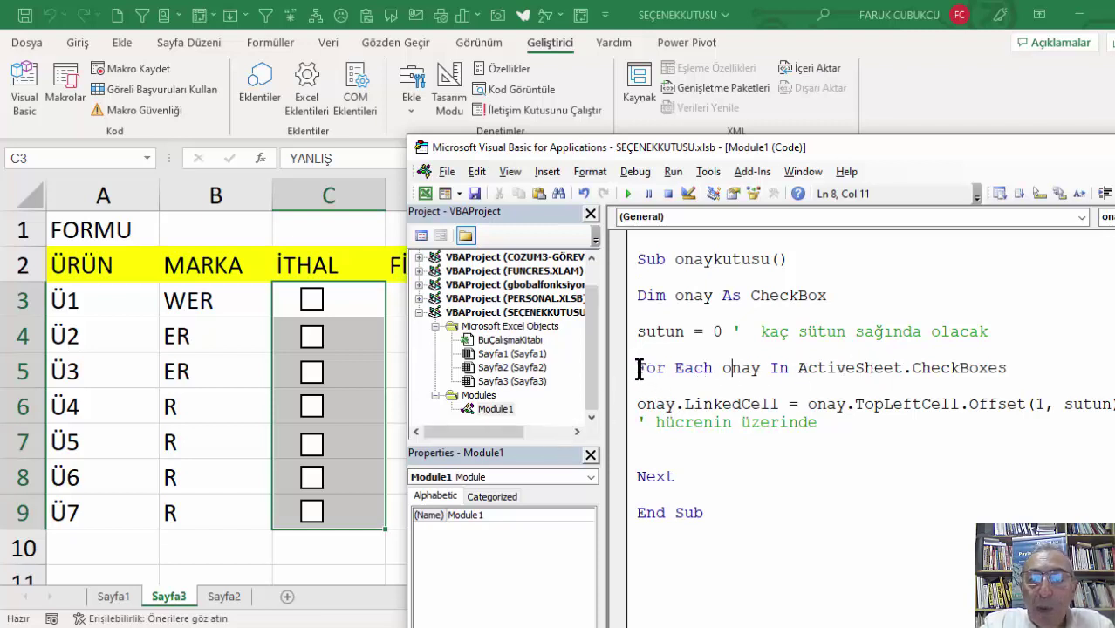
drag(638, 368, 711, 481)
click(706, 439)
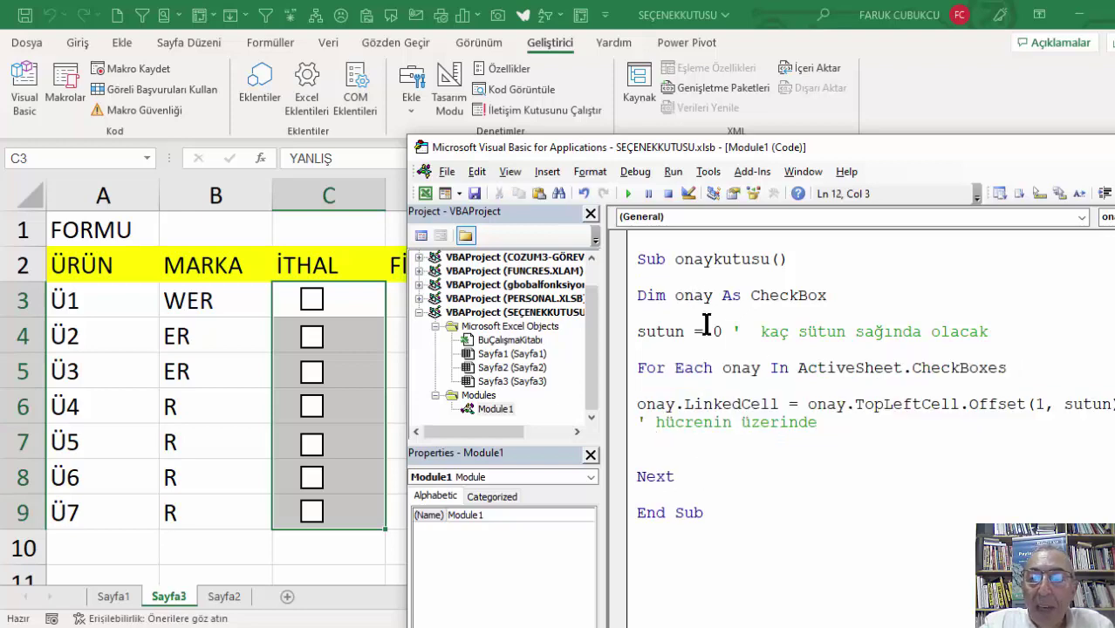
mouse_move(729, 143)
mouse_down()
mouse_move(536, 138)
mouse_move(742, 173)
mouse_up()
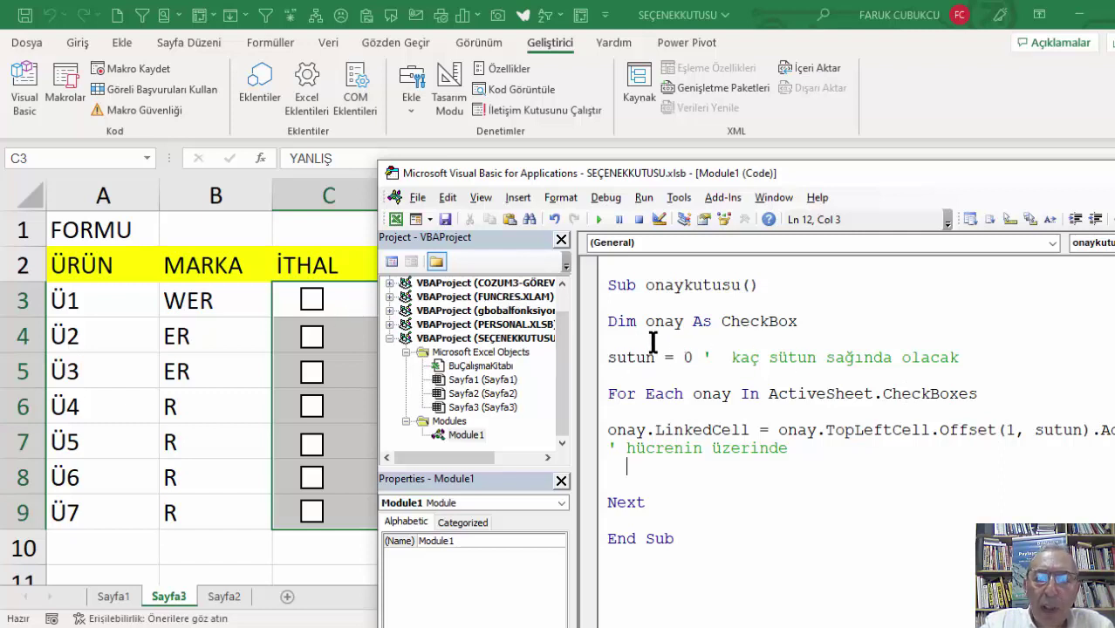
Tick the C4 check box, view its Format Control settings, and untick it again.
click(346, 343)
click(327, 342)
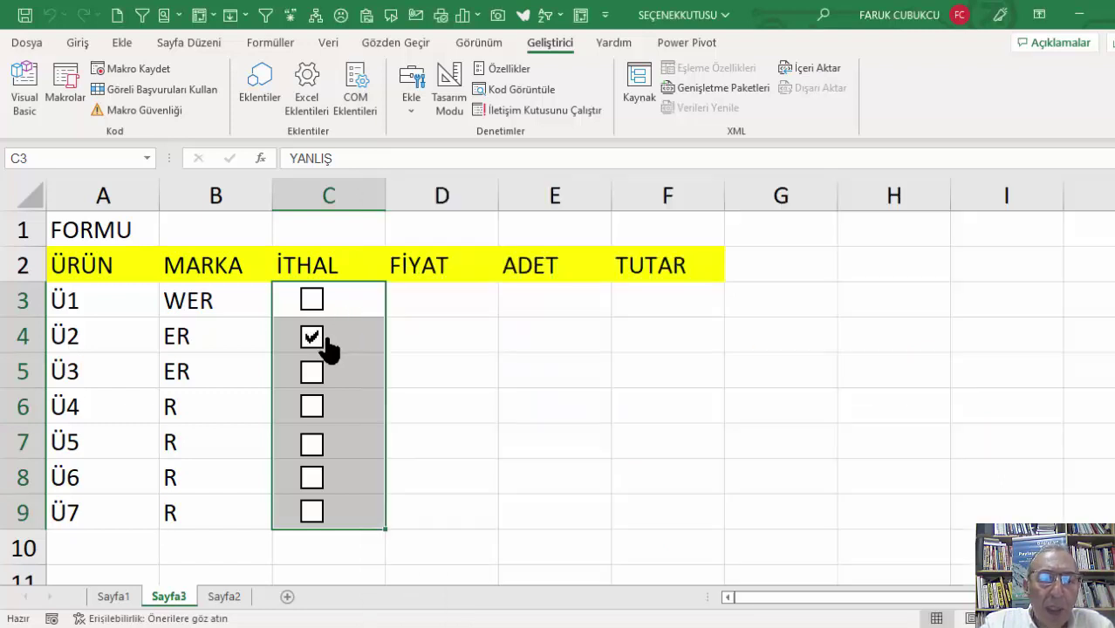
right_click(324, 345)
click(342, 521)
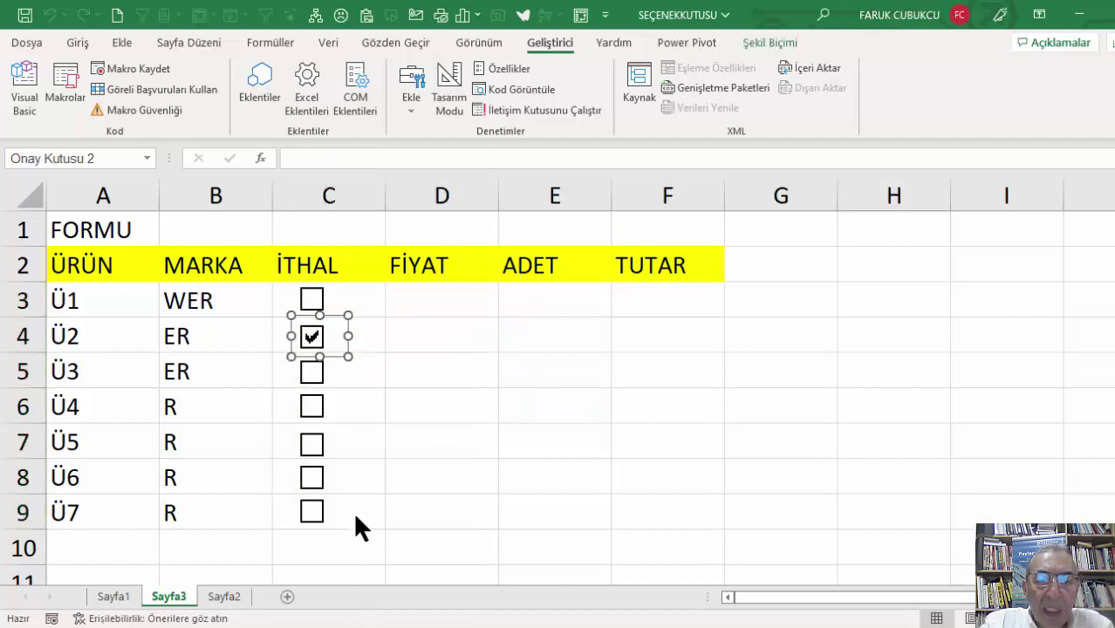
click(829, 604)
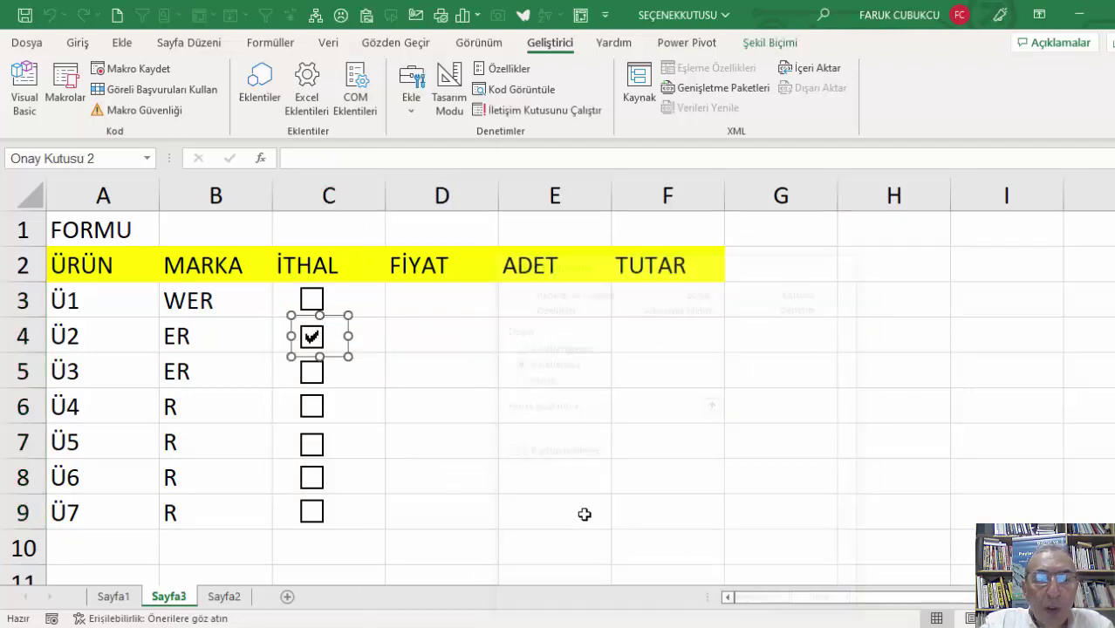
key(Escape)
click(315, 340)
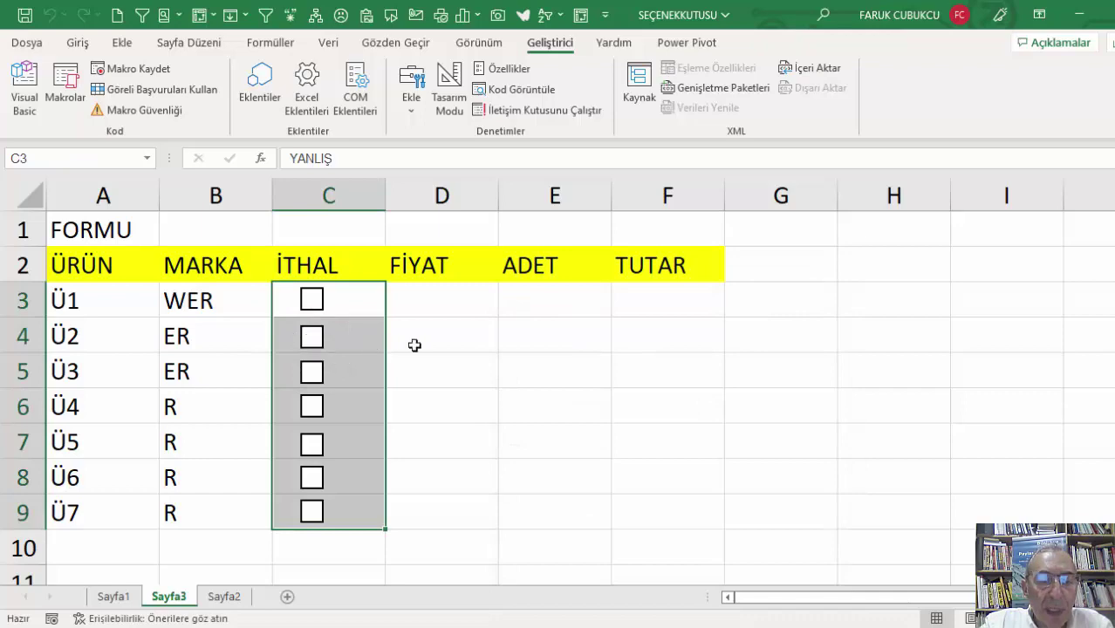
key(alt+Tab)
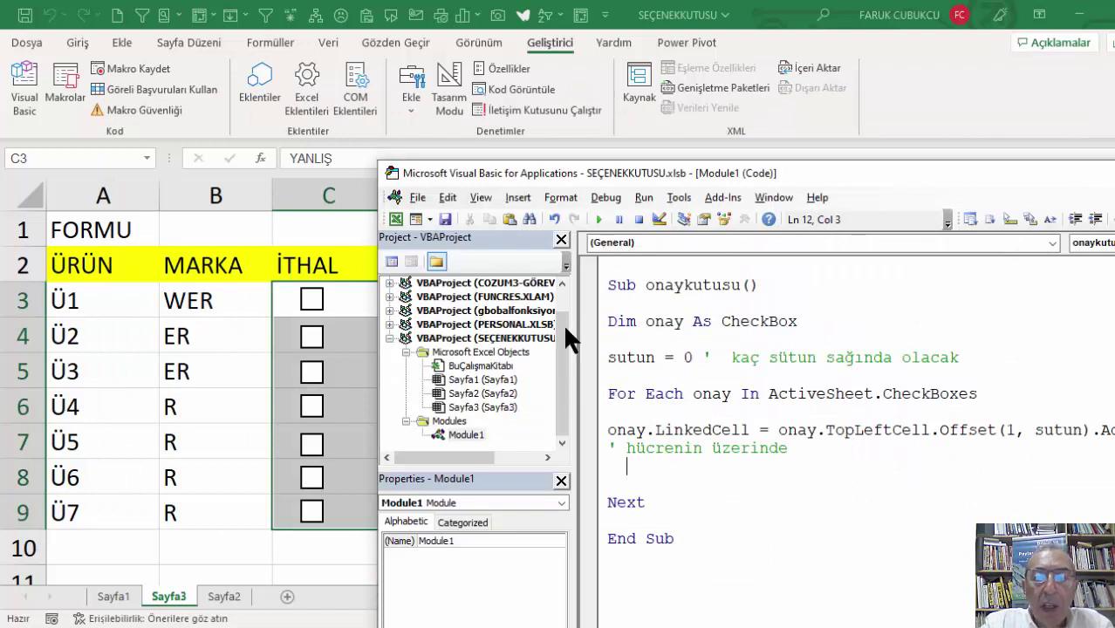
double_click(391, 172)
Confirm in Format Control that the C4 and C5 check boxes link to $C$4 and $C$5.
ctrl+click(311, 333)
right_click(310, 331)
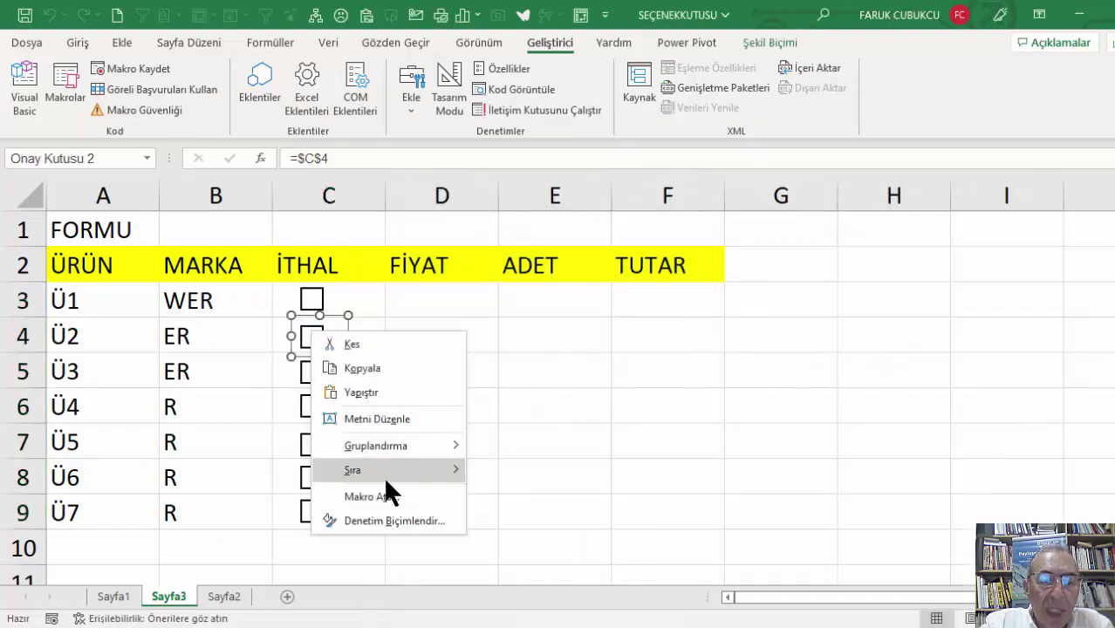
click(371, 512)
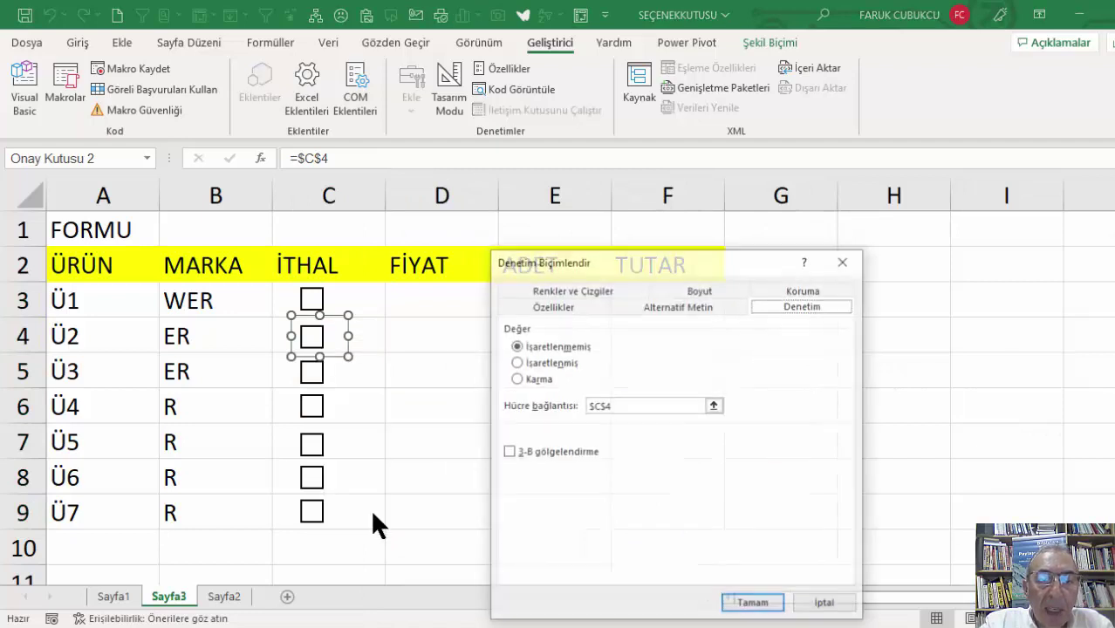
click(824, 600)
right_click(311, 373)
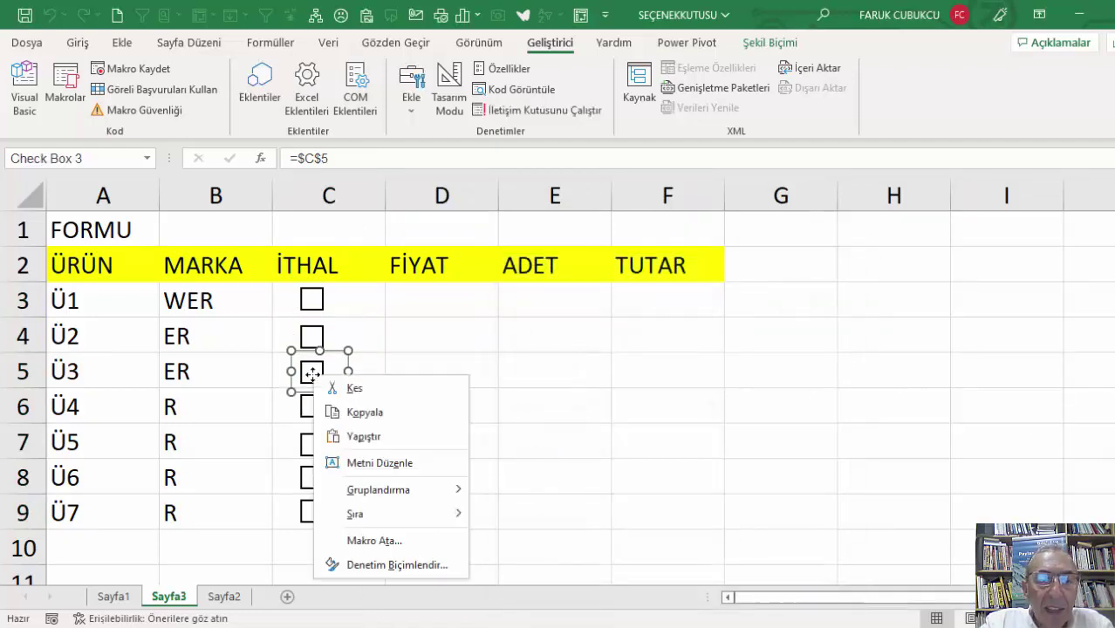
click(405, 563)
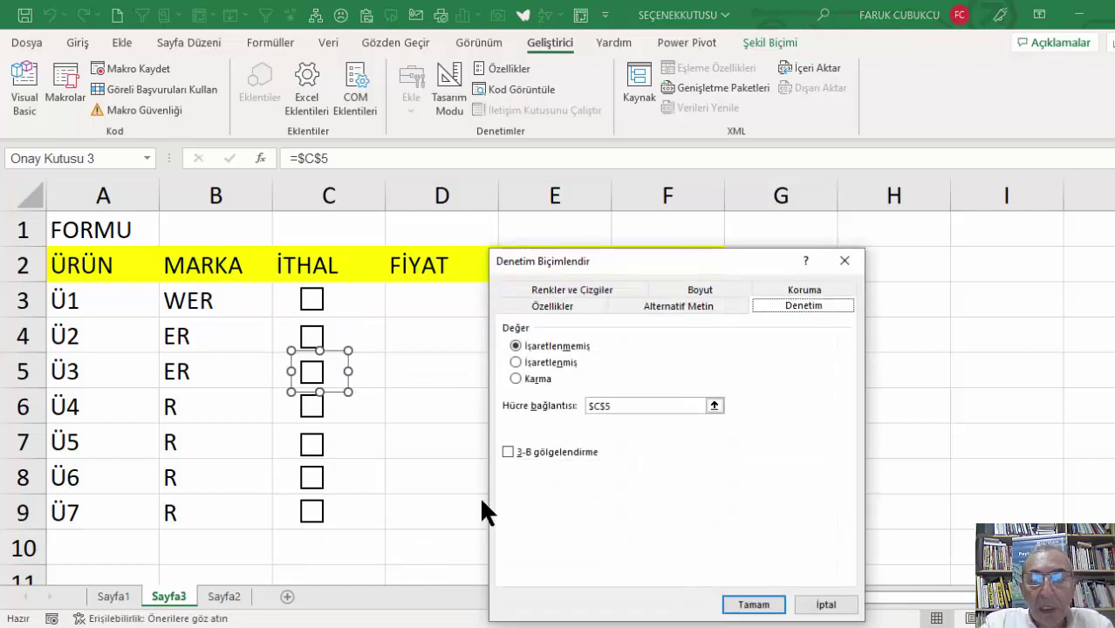
click(847, 609)
ctrl+scroll(458, 329, down, 1)
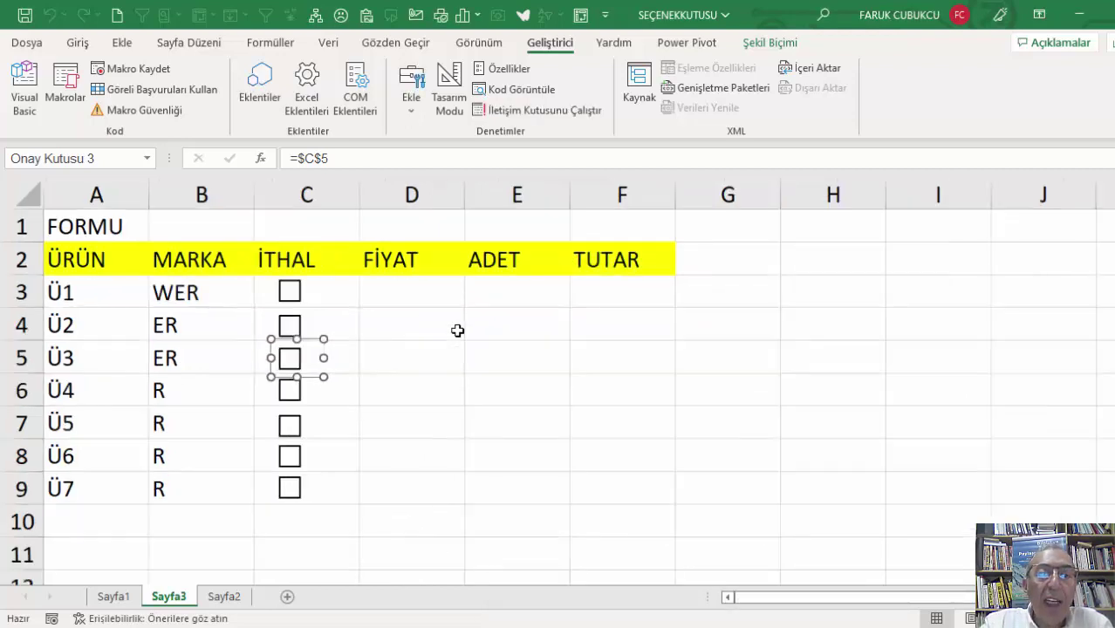
Enter the FİYAT prices 2, 3, 2, 2, 2, 1, 2 in D3:D9.
click(420, 300)
text(2)
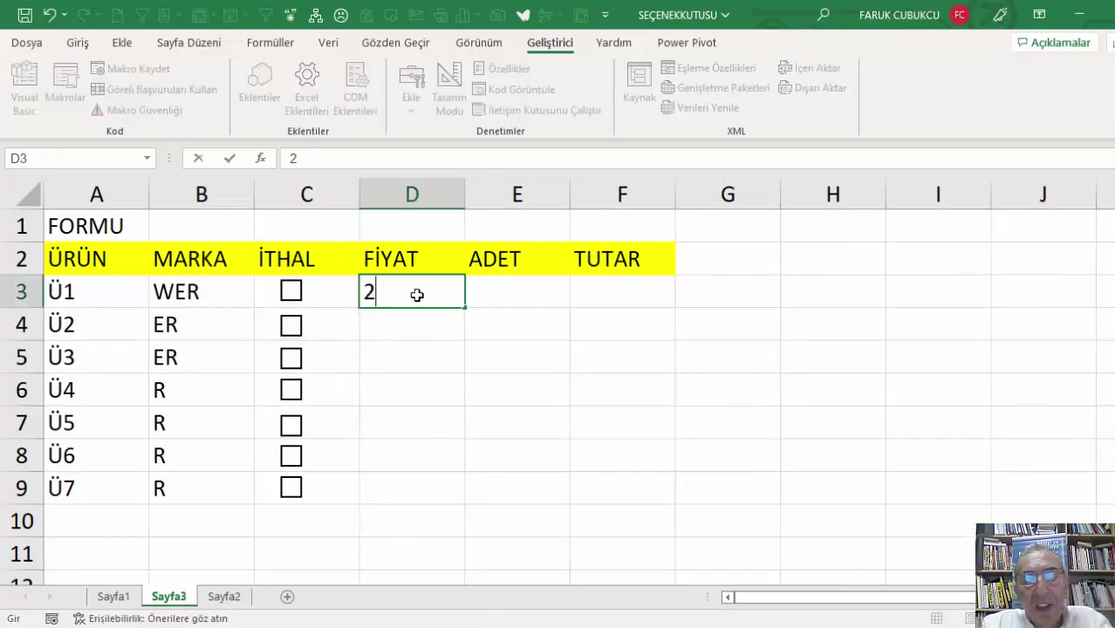
key(Return)
text(3)
key(Return)
text(2 2 2 1)
key(Return)
text(2)
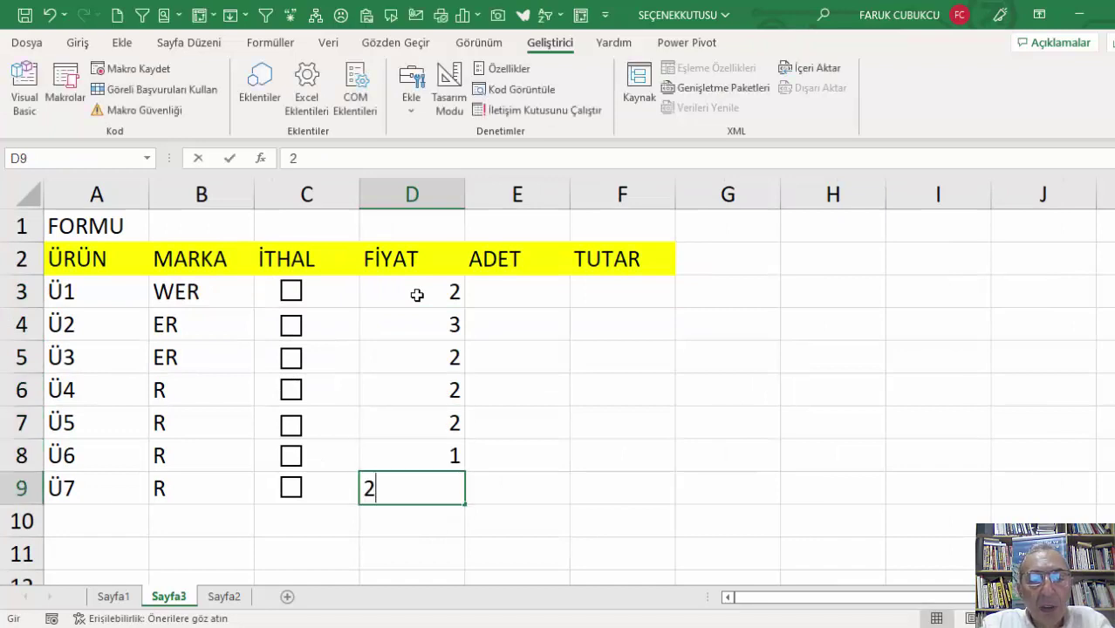
key(Return)
Enter ADET quantities 3, 4, 5, 5, 56, 5, 5 in E3:E9 and tick Ü1's İTHAL box.
click(519, 286)
text(3)
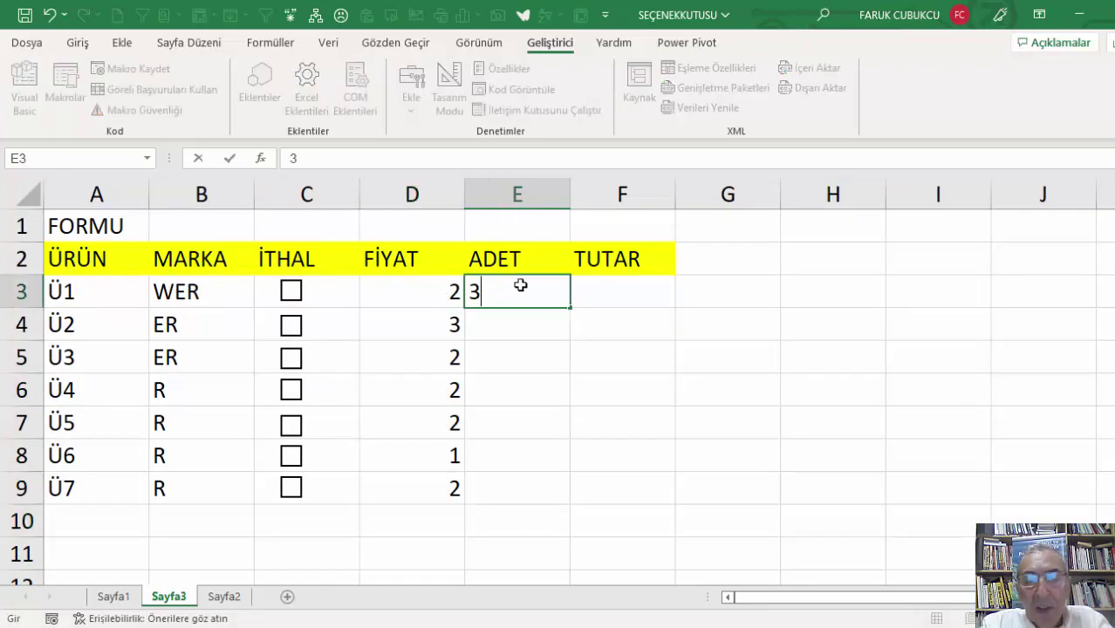
text( 4 5 5 56 )
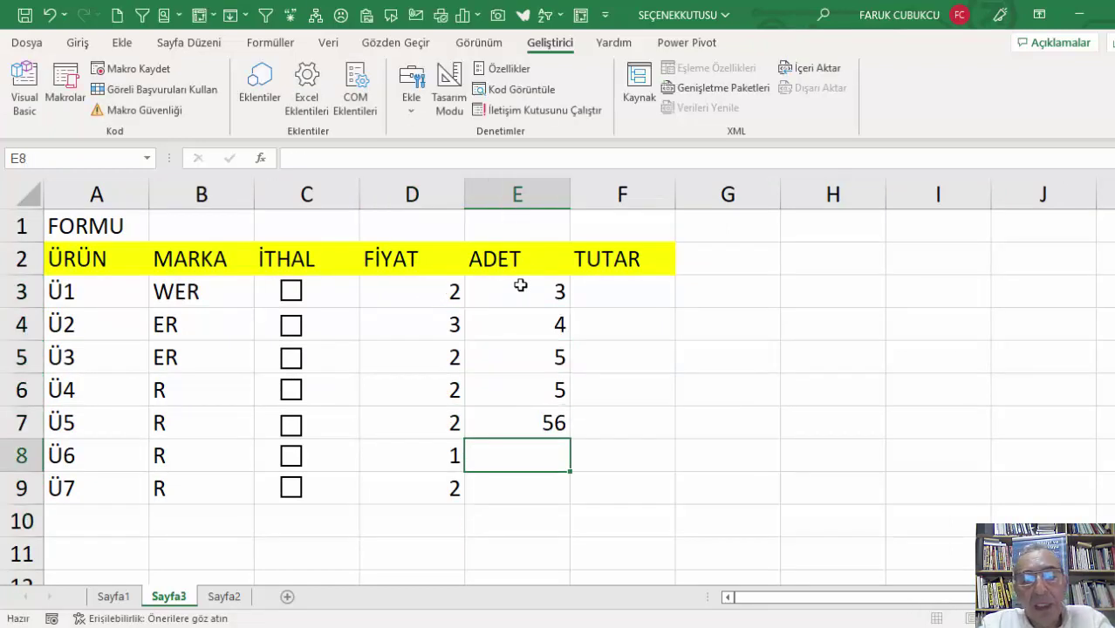
text(5 5)
key(Return)
click(608, 305)
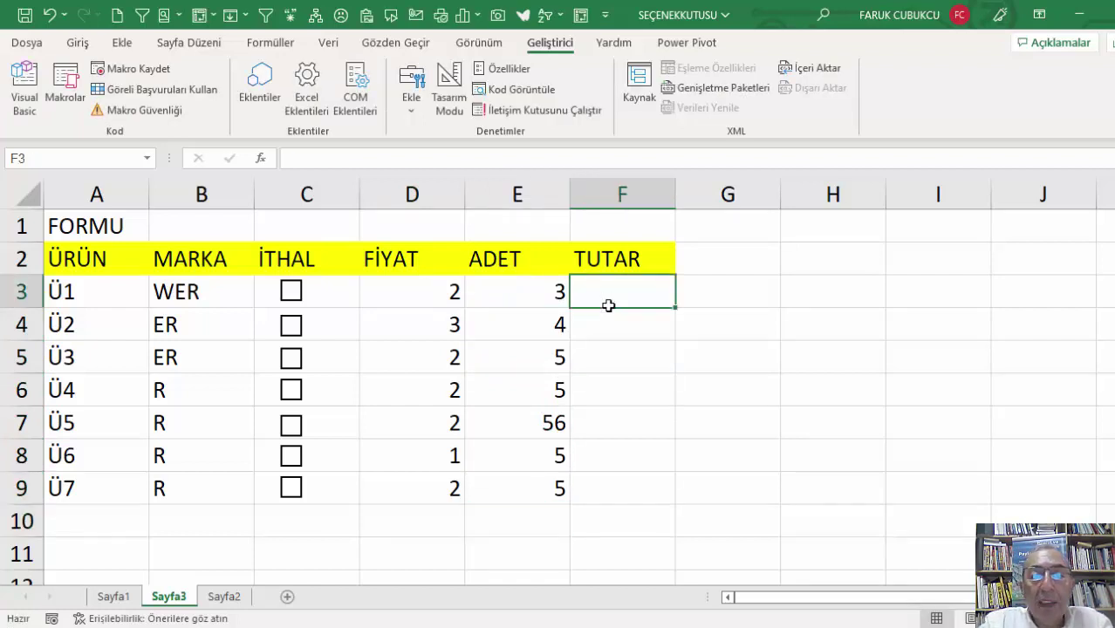
click(296, 301)
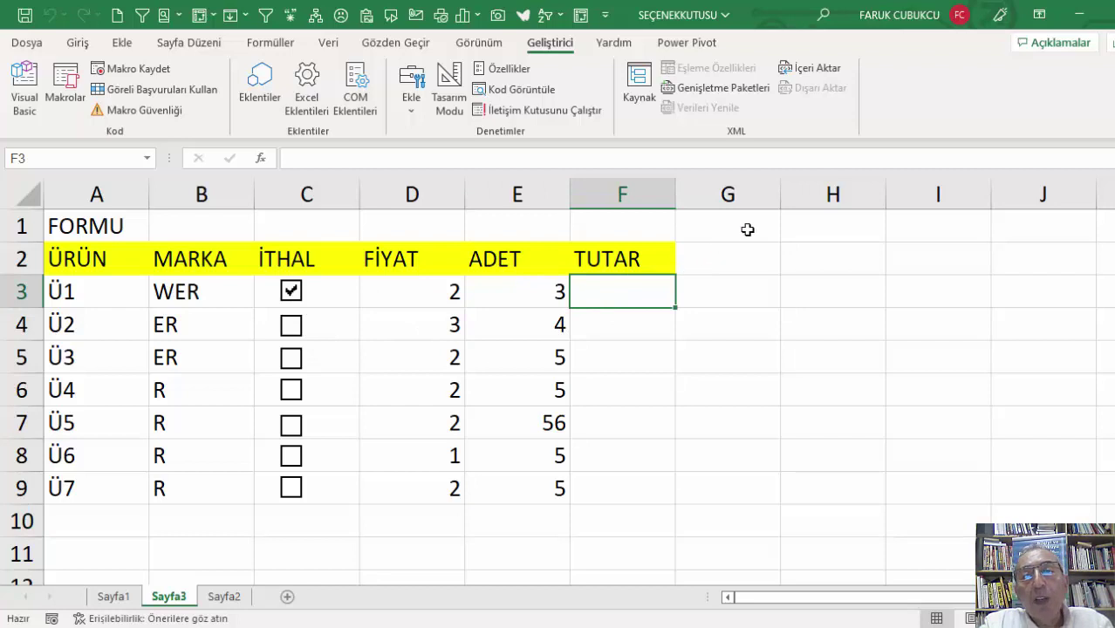
Enter the import multiplier 1,5 in cell H1.
click(816, 227)
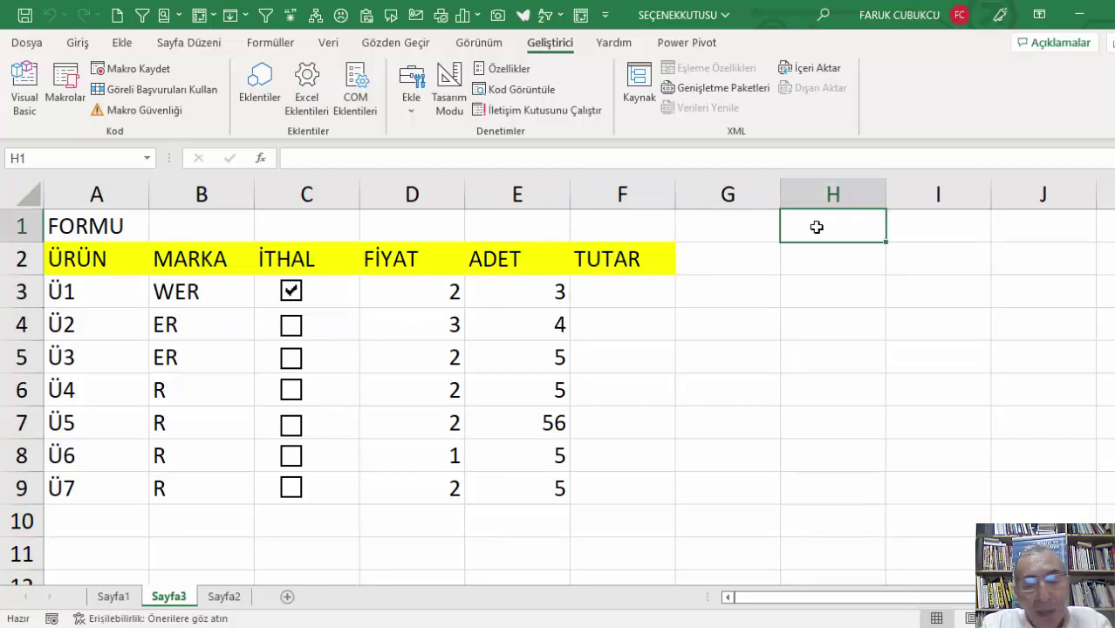
text(1,5)
key(Return)
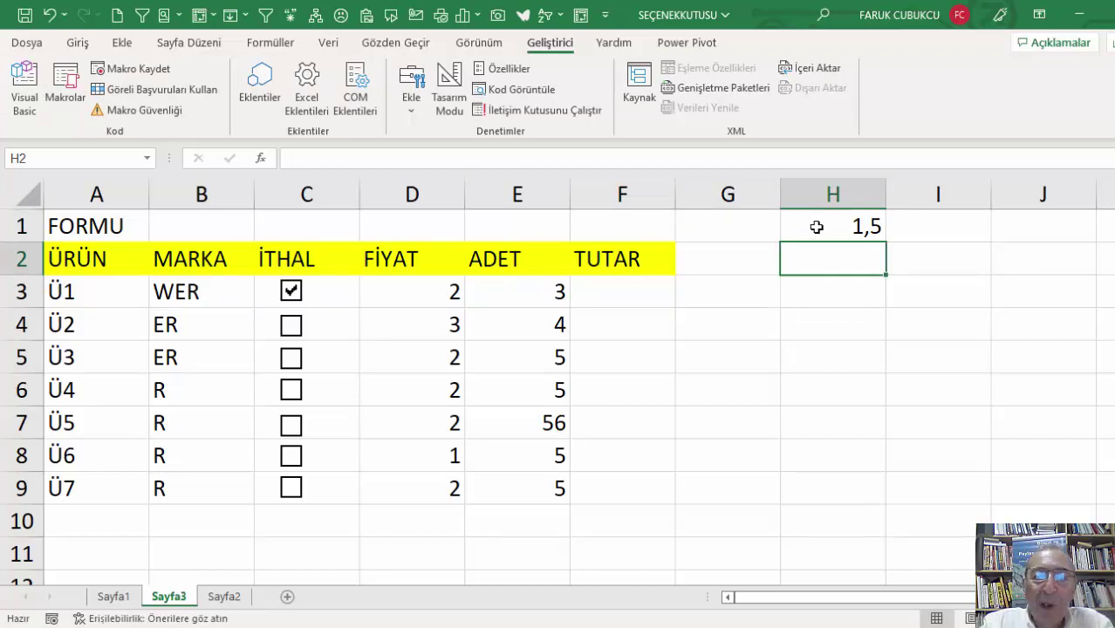
Start F3's TUTAR formula as =EĞER(C3=DOĞRU;D3*E3*$H$1 with H1 made absolute.
click(620, 298)
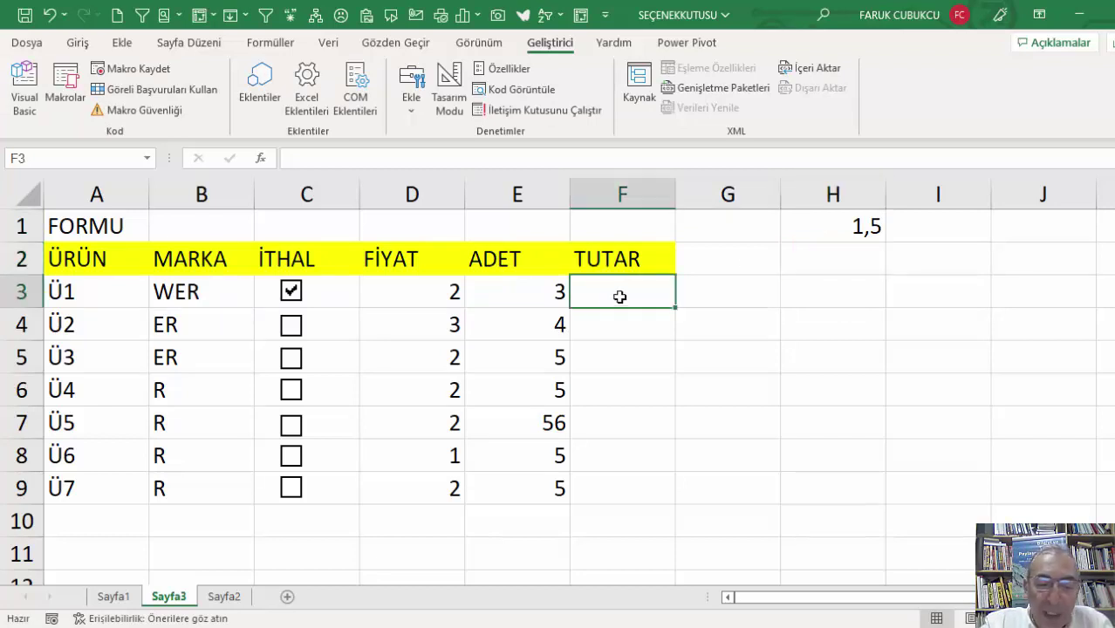
text(=EĞ)
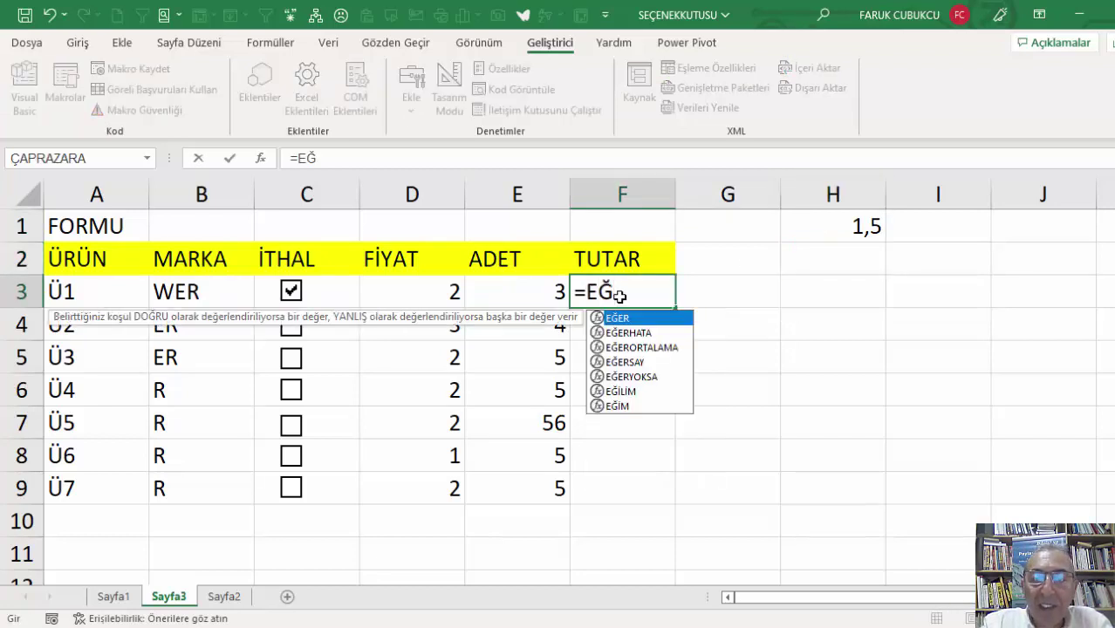
key(Tab)
click(333, 291)
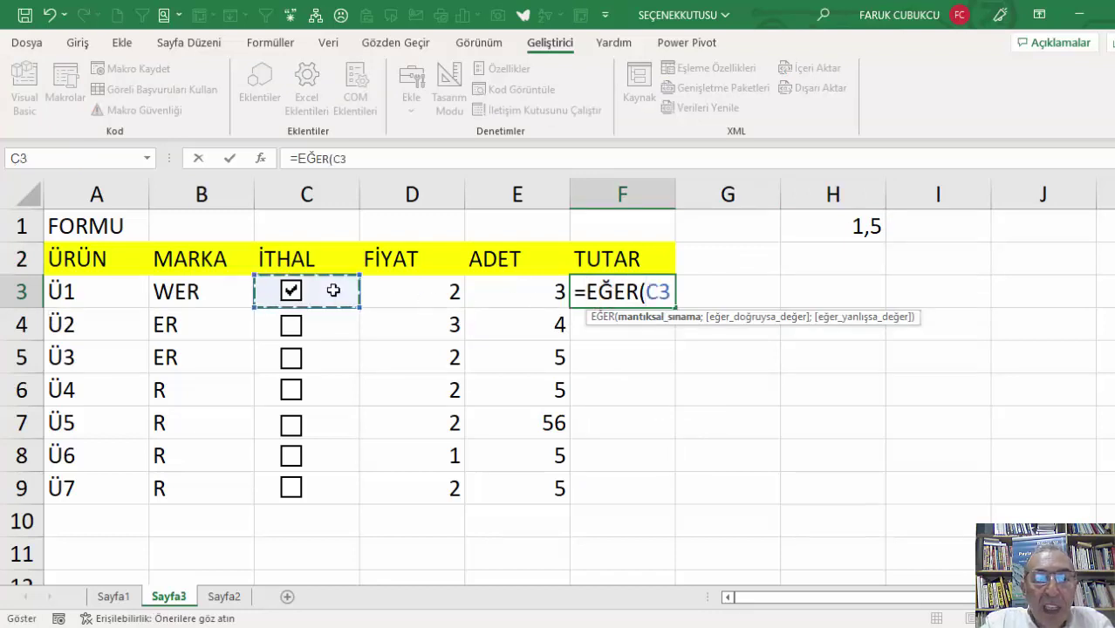
text(=)
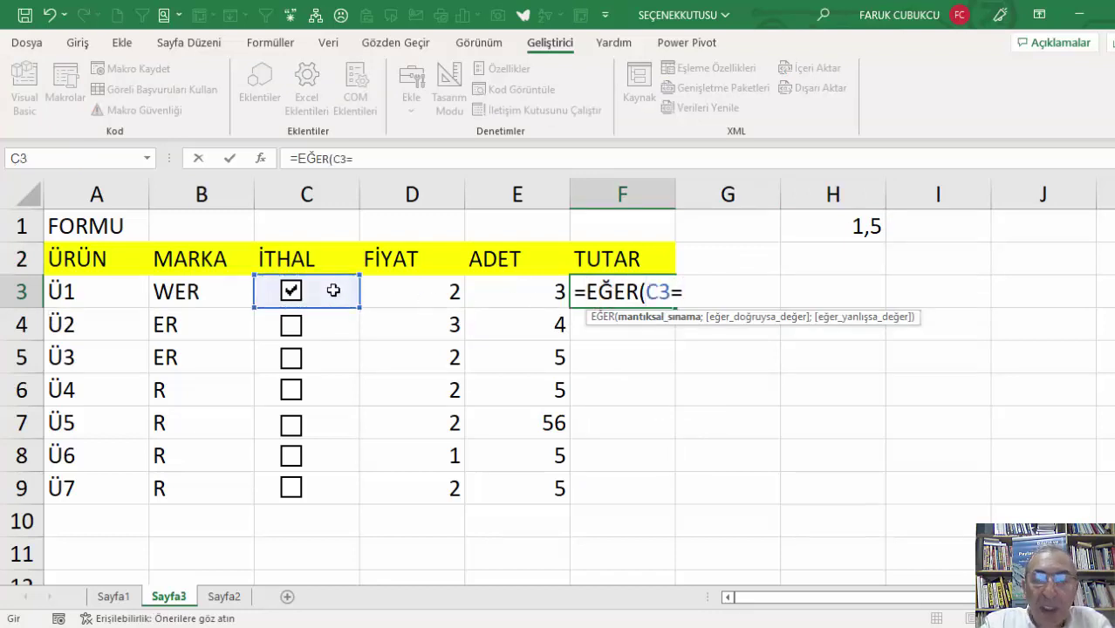
text(DOĞRU)
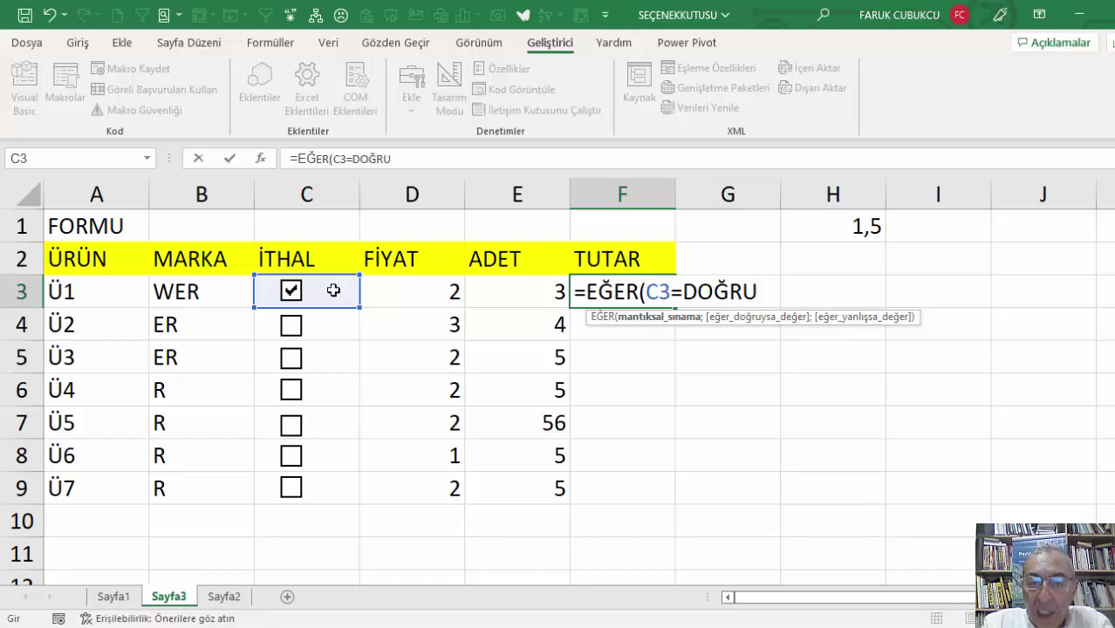
text(;)
click(417, 286)
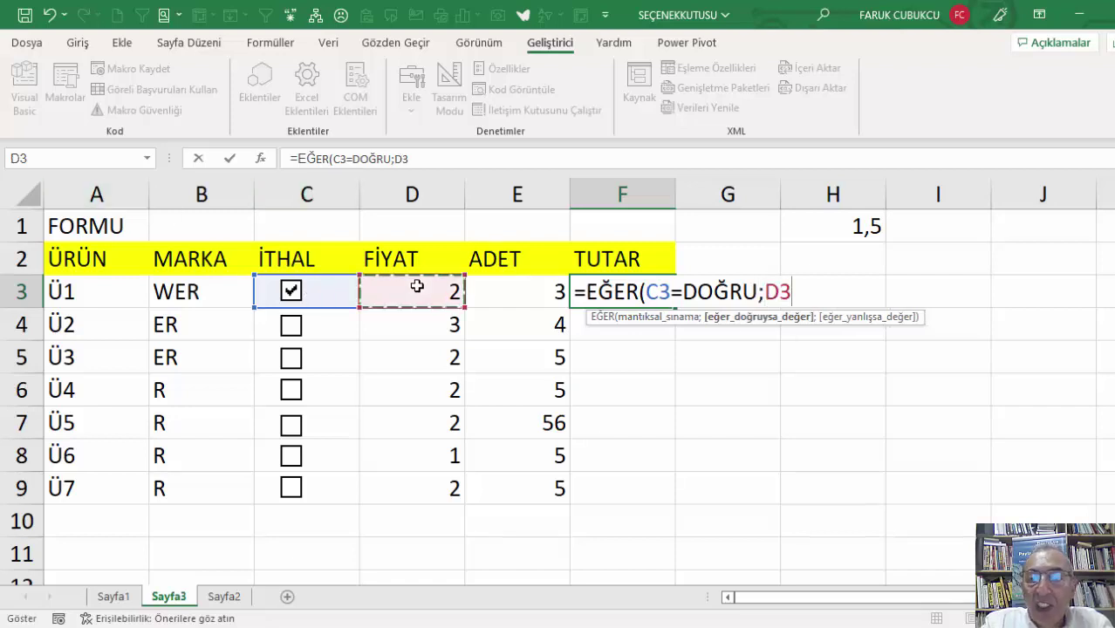
text(*)
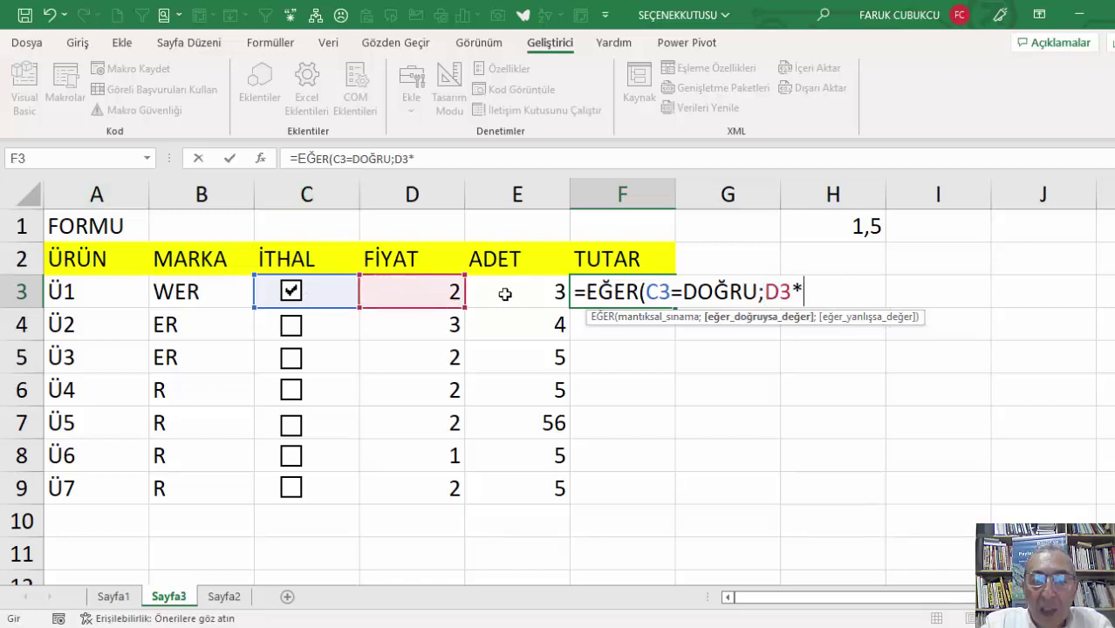
click(516, 291)
text(*)
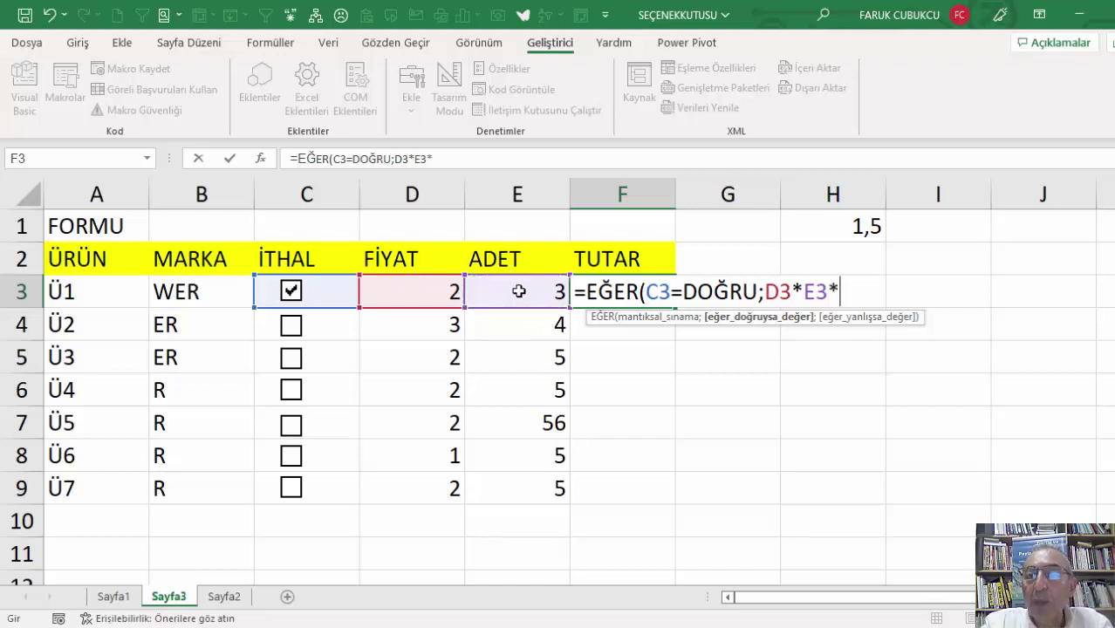
click(851, 233)
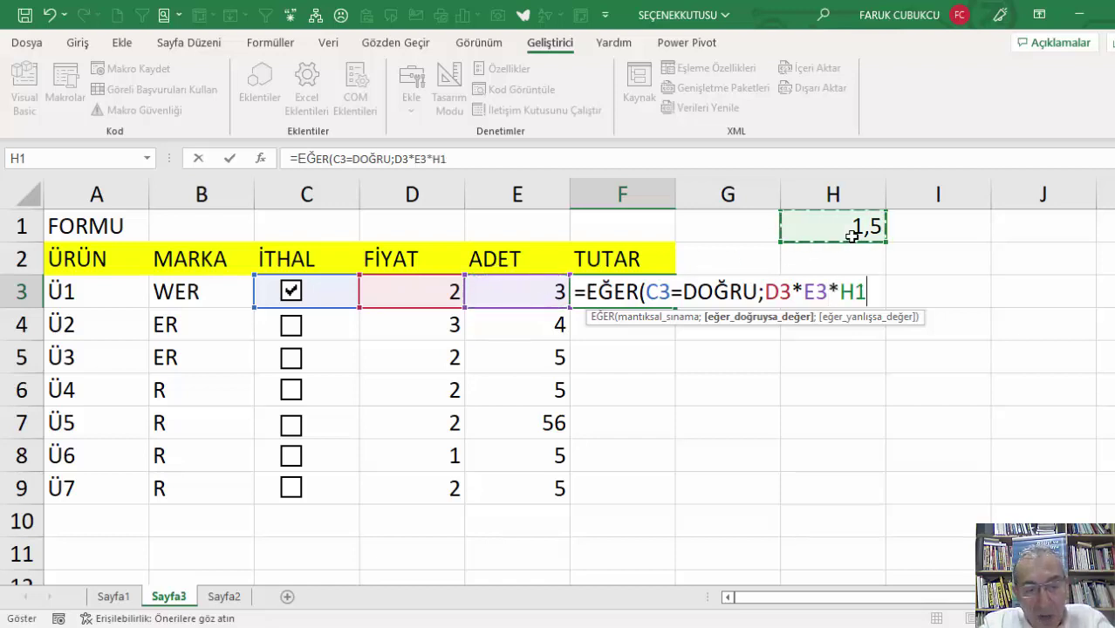
key(F4)
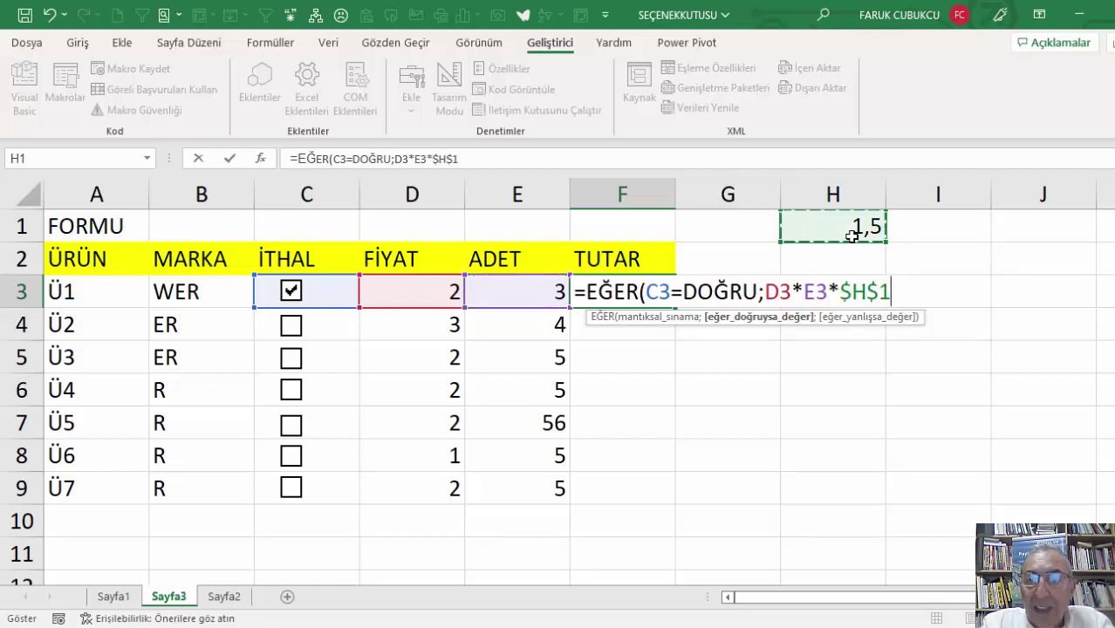
Finish the formula with the D3*E3 fallback and fill it down to F9.
text(;)
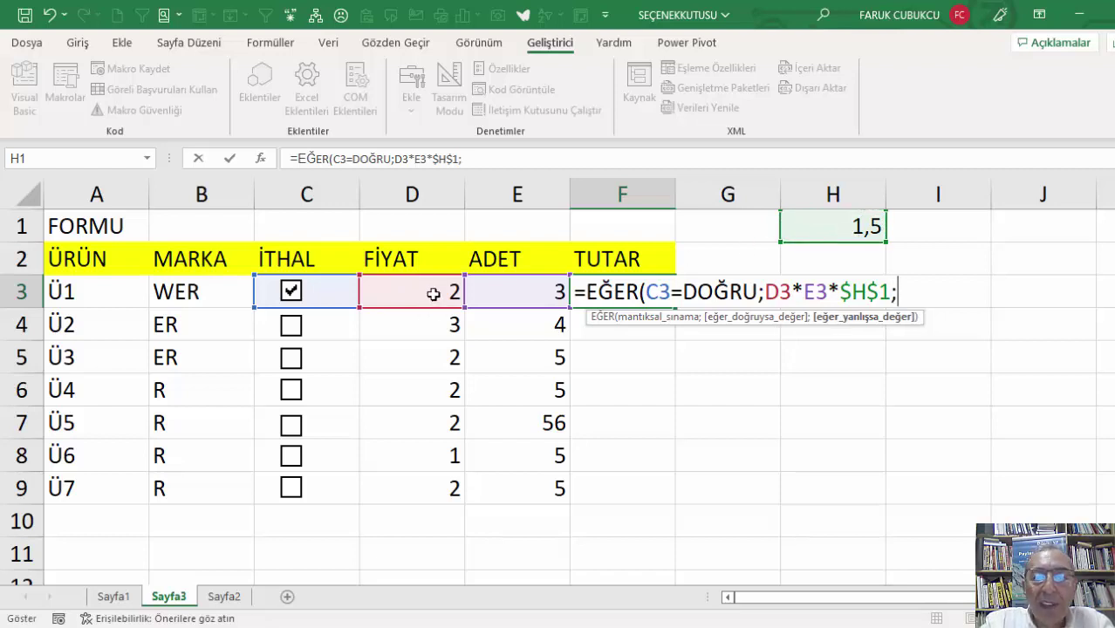
click(432, 294)
text(*)
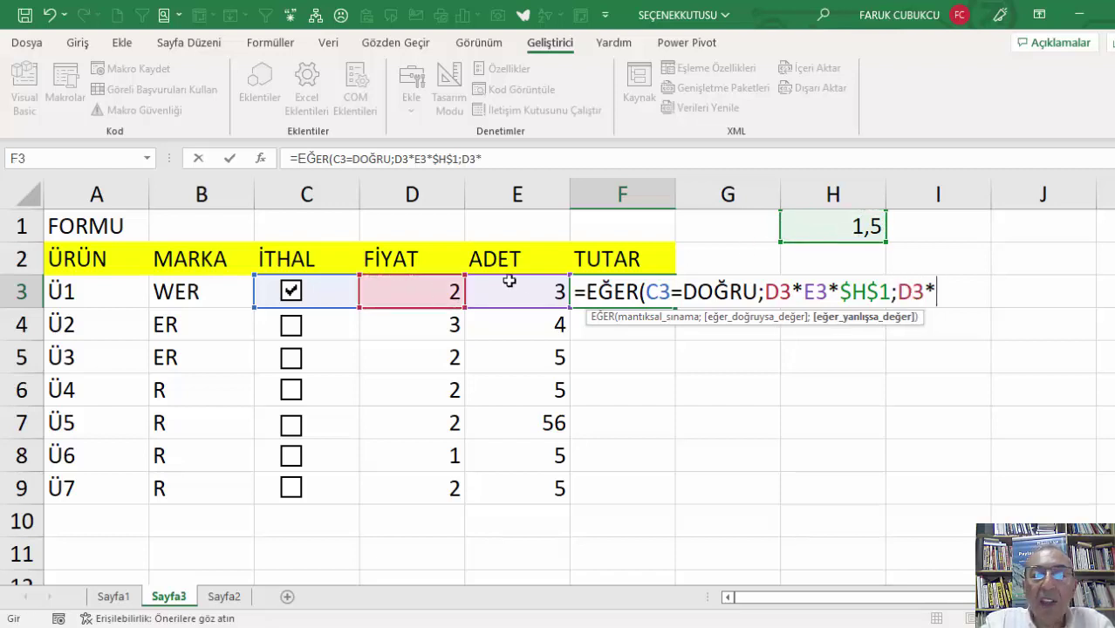
click(533, 294)
key(Return)
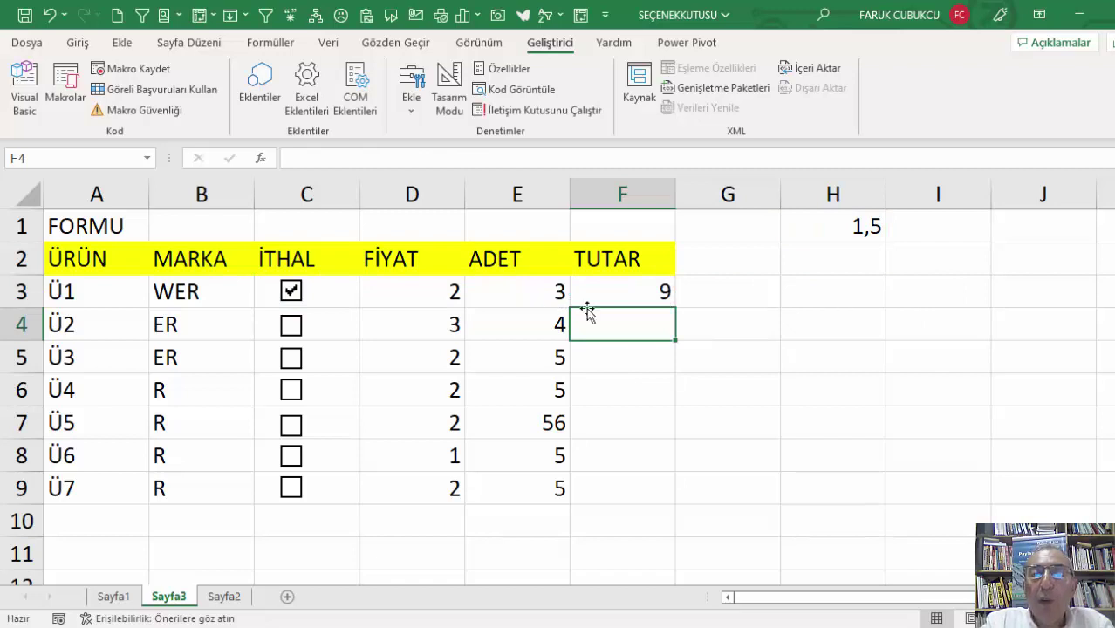
click(593, 301)
double_click(674, 308)
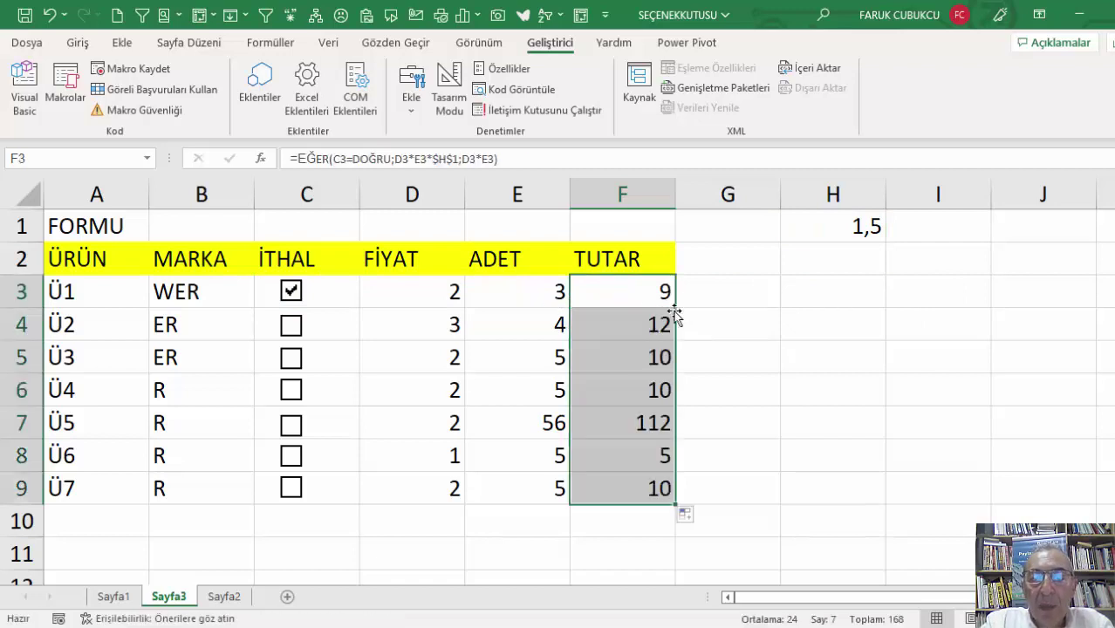
Untick Ü1's İTHAL box and set D3's price to 10.
click(291, 293)
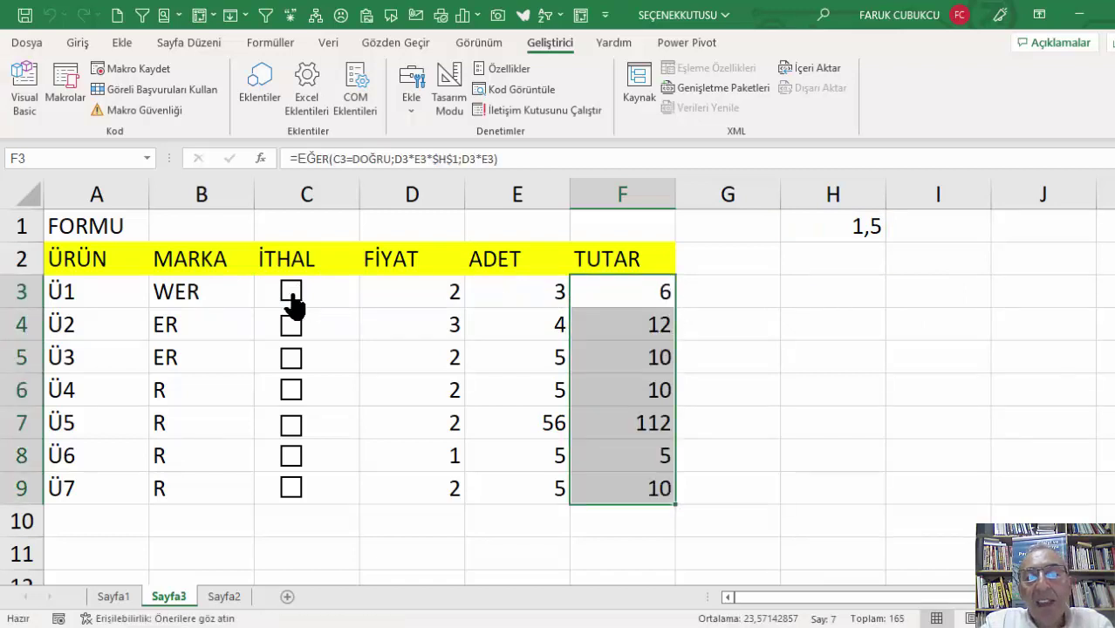
click(428, 292)
text(10)
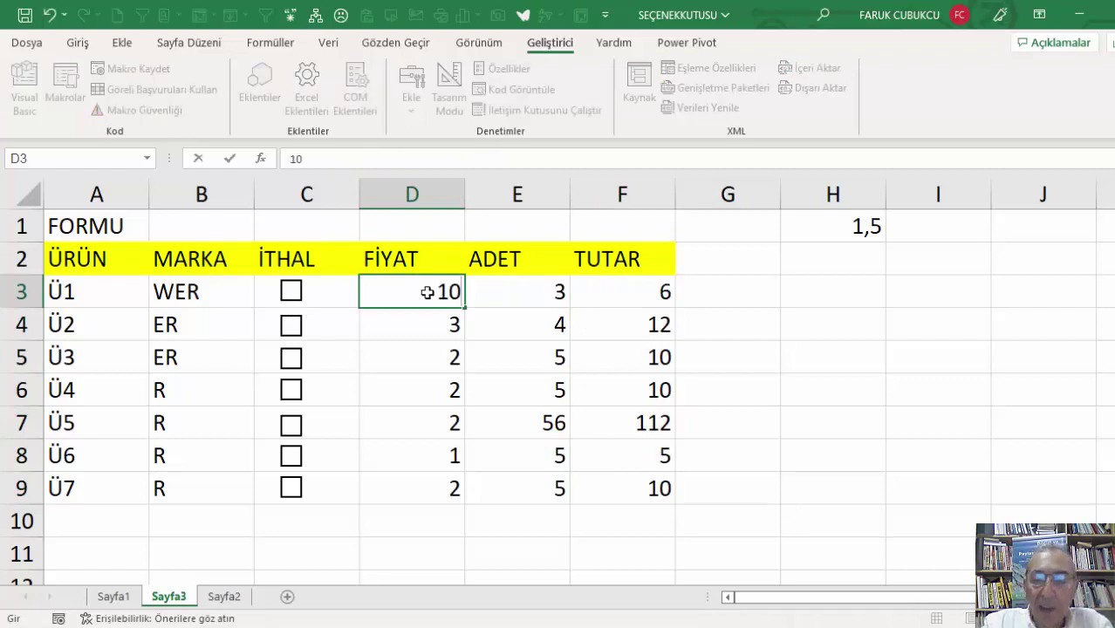
key(Return)
Fill D3:D9 as a series with step 20, giving prices 10 through 130.
click(427, 292)
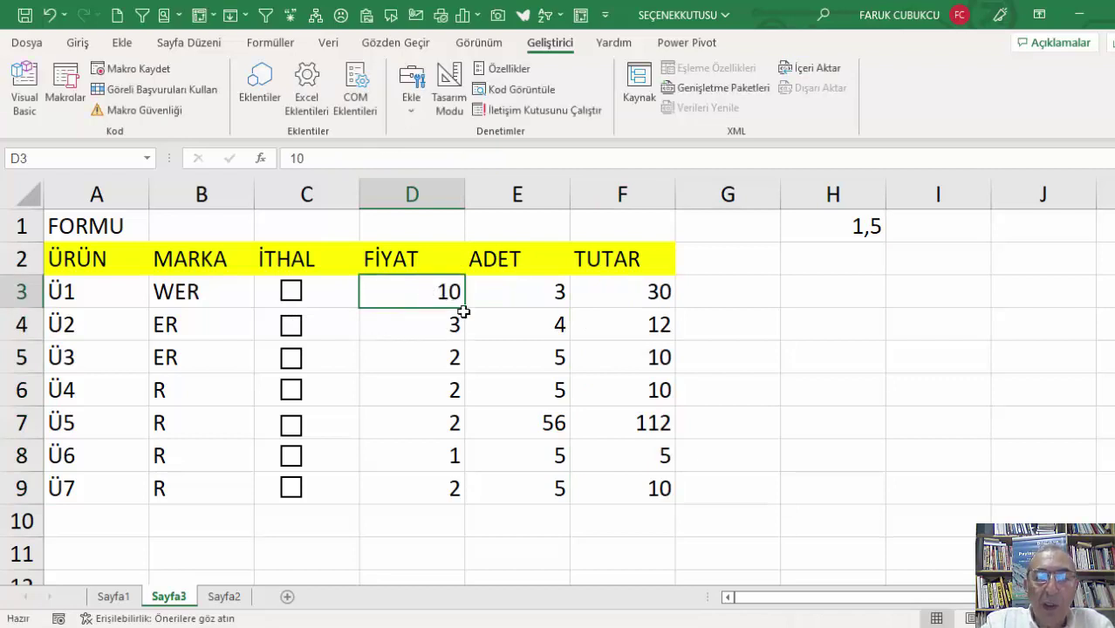
drag(463, 312, 448, 493)
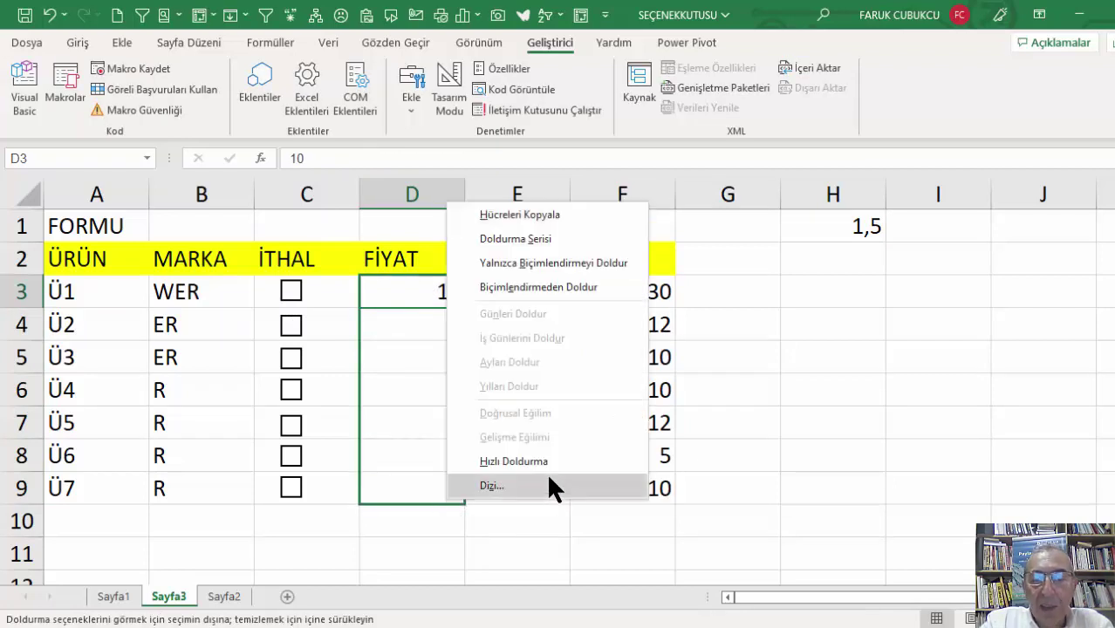
click(549, 486)
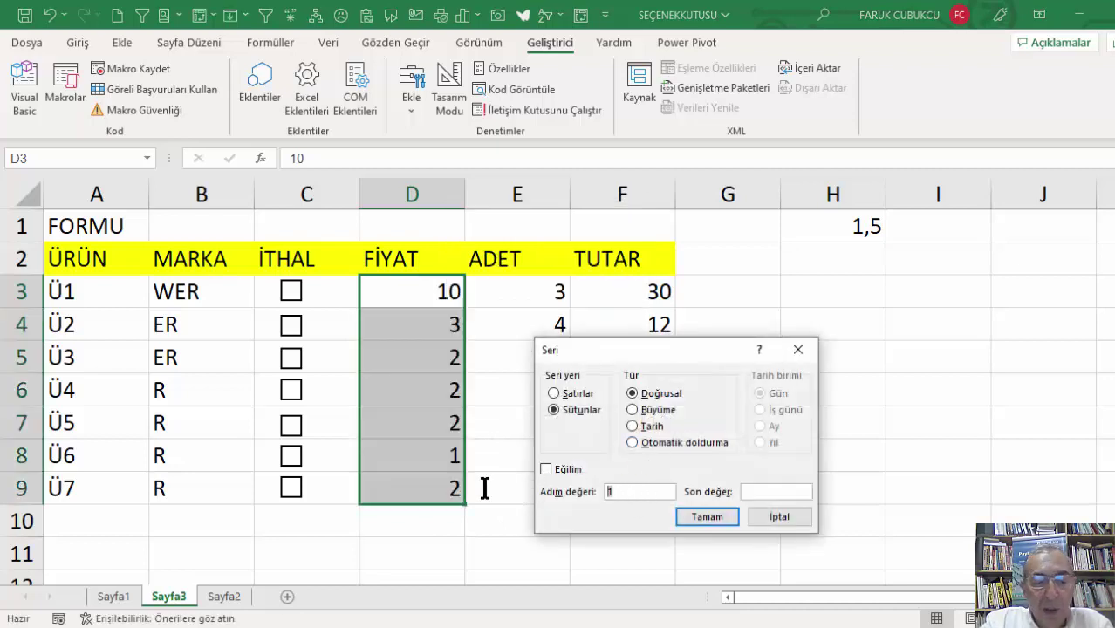
click(701, 512)
click(398, 332)
click(419, 279)
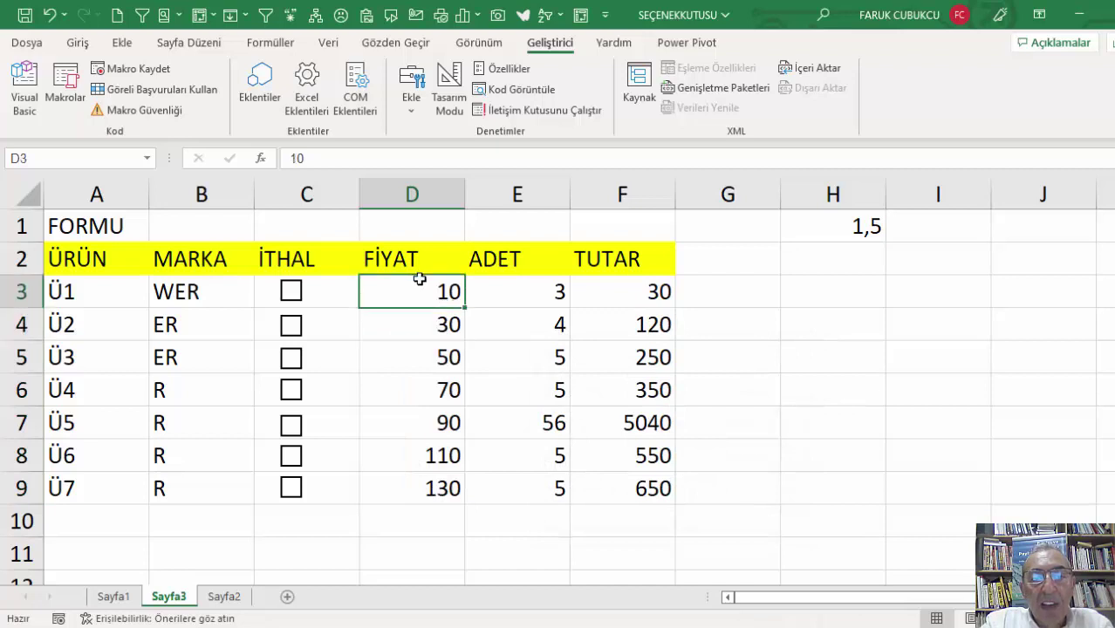
click(635, 295)
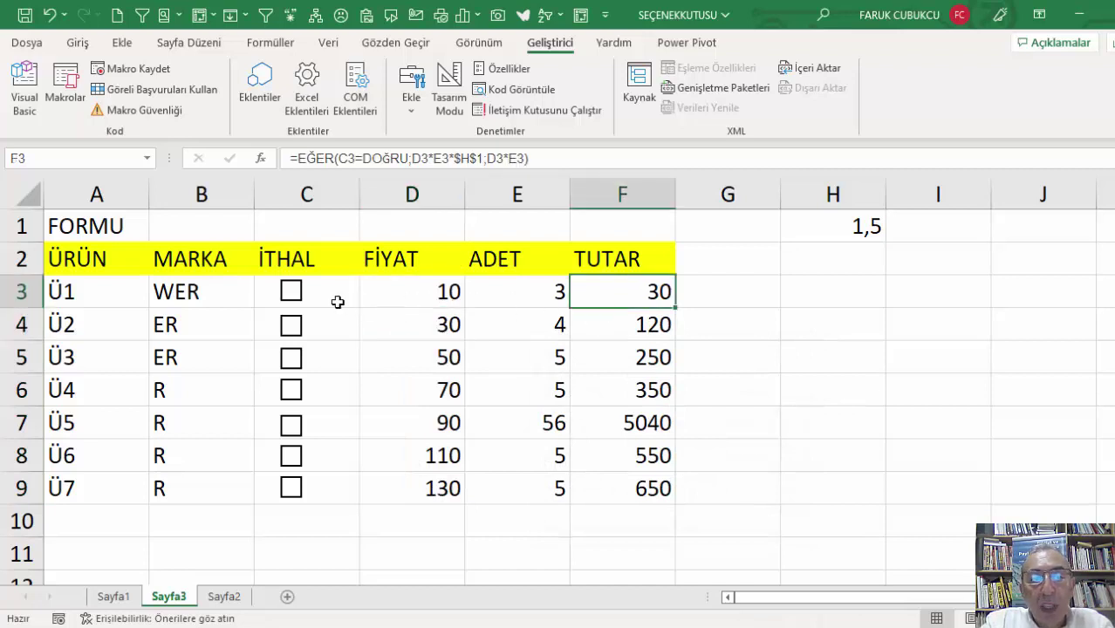
Set the İTHAL boxes so Ü1, Ü4, Ü5 and Ü6 are ticked and Ü2 is not.
click(291, 293)
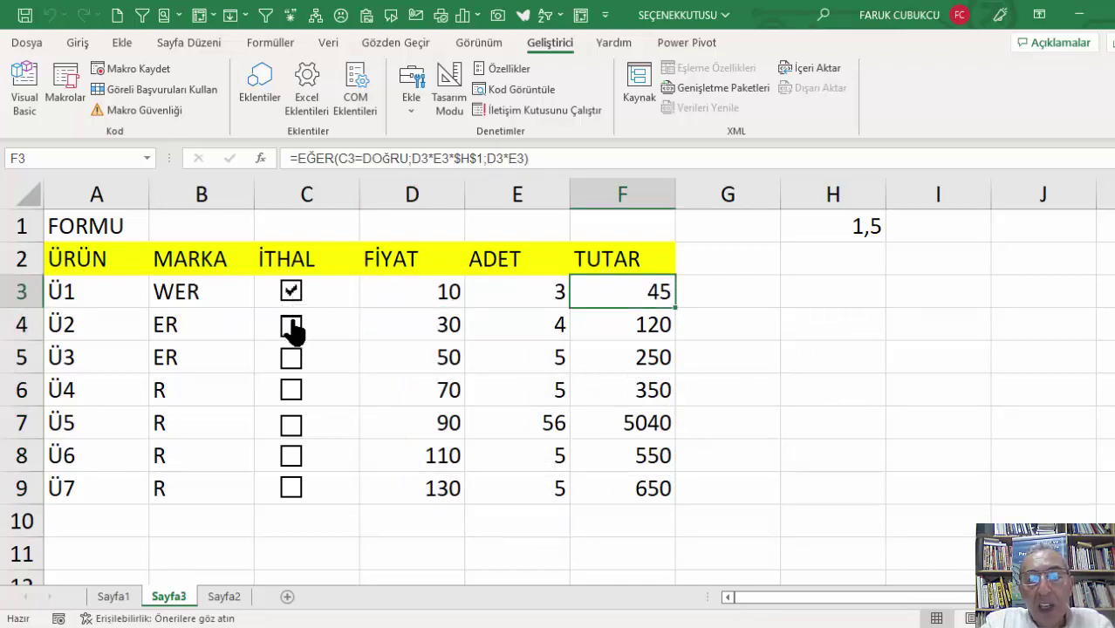
click(291, 326)
click(291, 390)
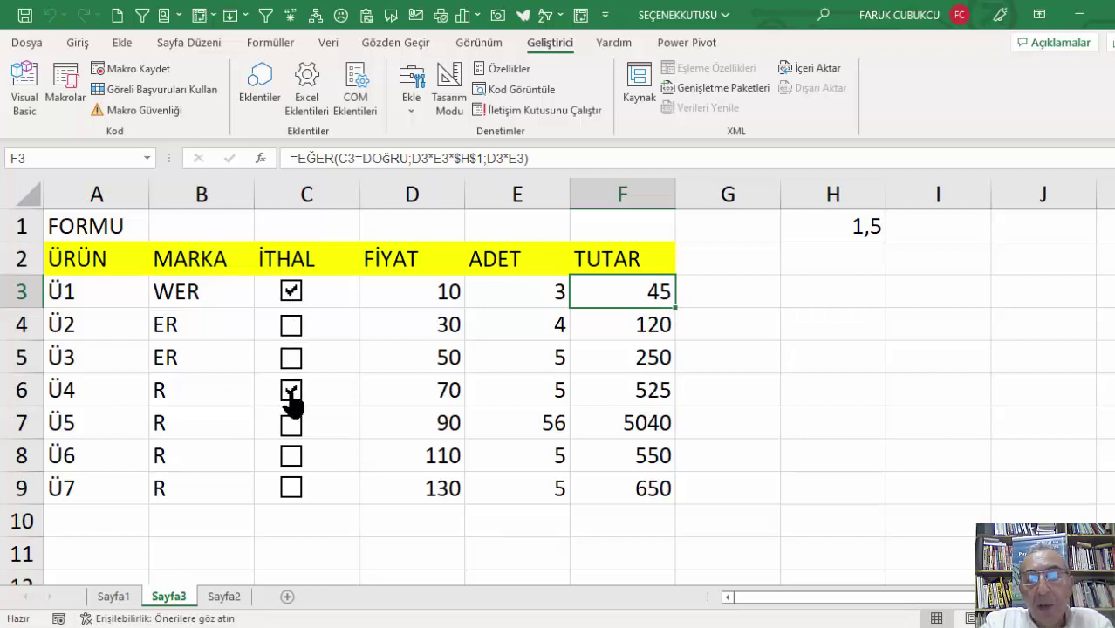
click(292, 391)
click(294, 427)
click(294, 429)
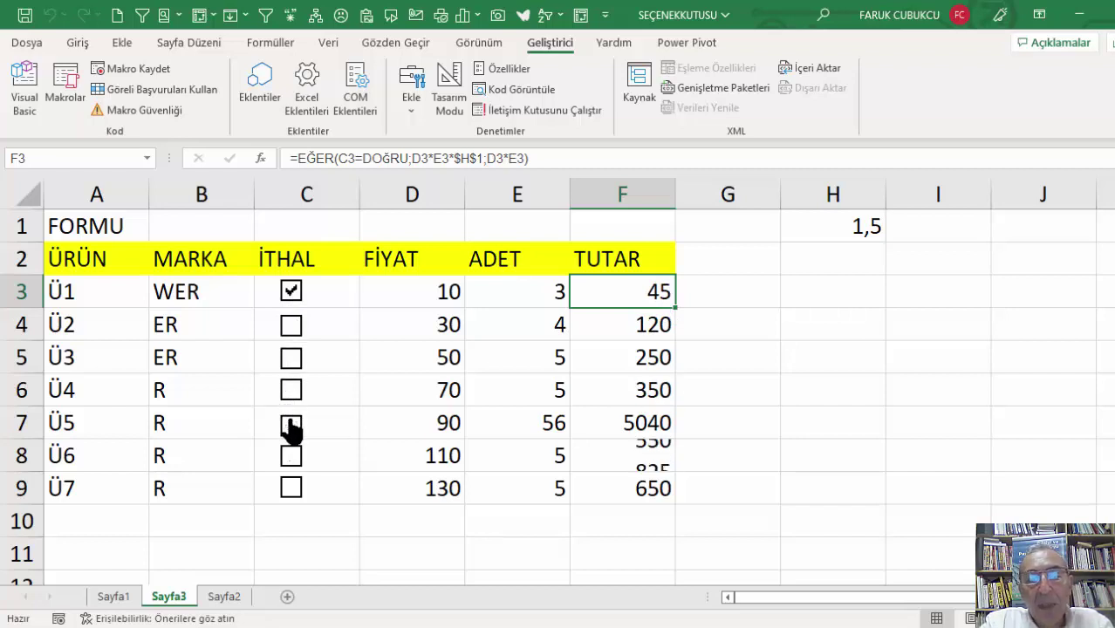
click(294, 427)
click(292, 392)
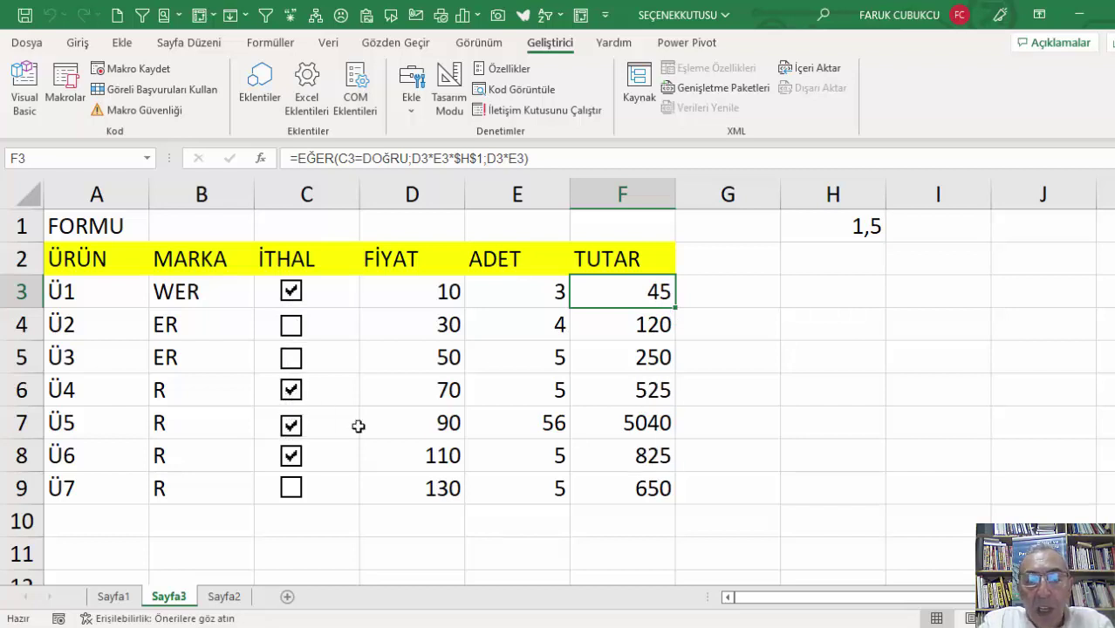
Type the label TOPLAM in cell E10.
click(492, 526)
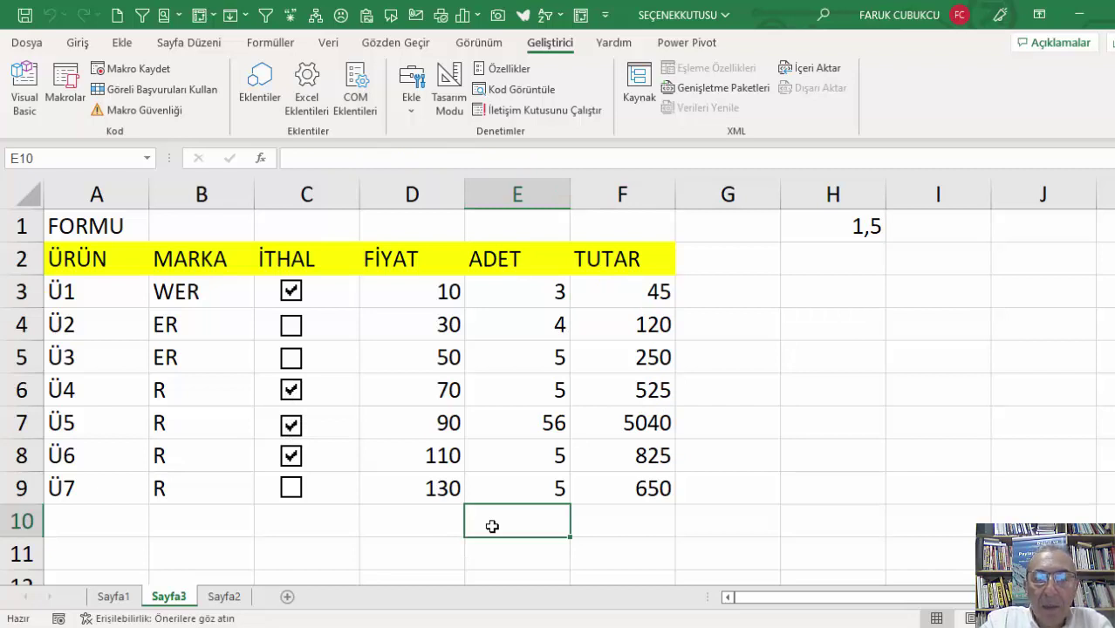
text(TOPLAM)
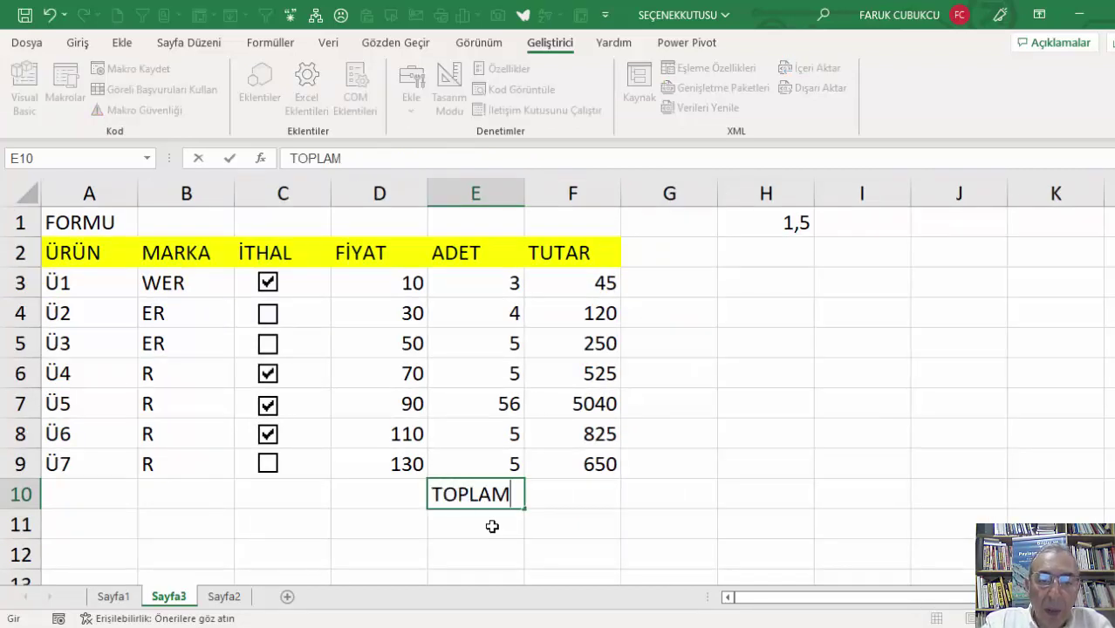
key(Tab)
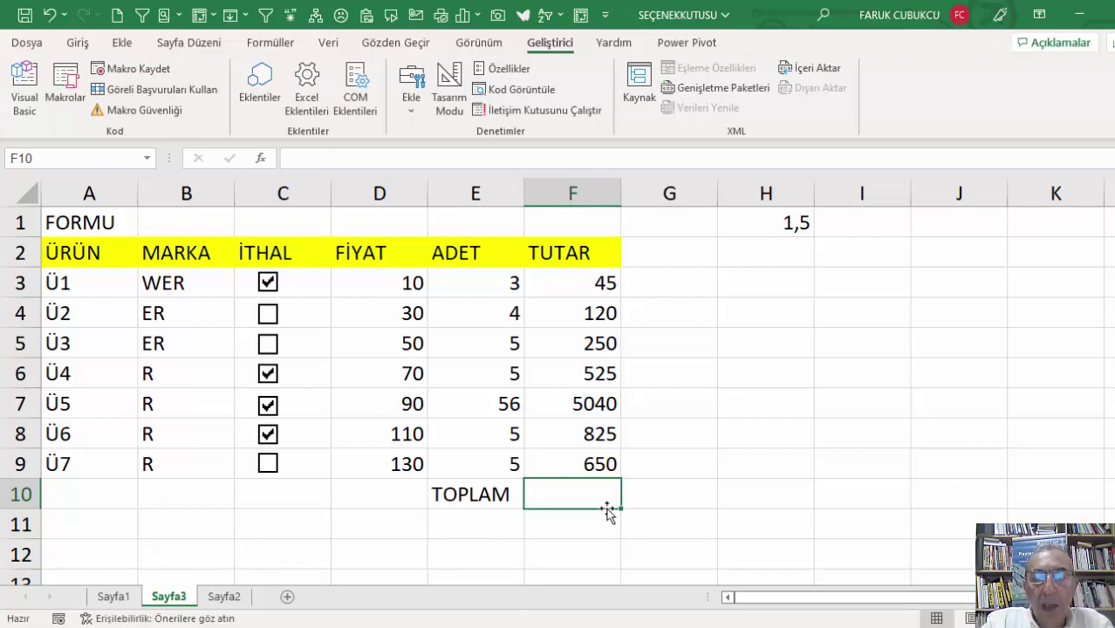
AutoSum TUTAR into F10 as =TOPLA(F3:F9) in Number format, showing 7.455,00.
key(Up)
key(Down)
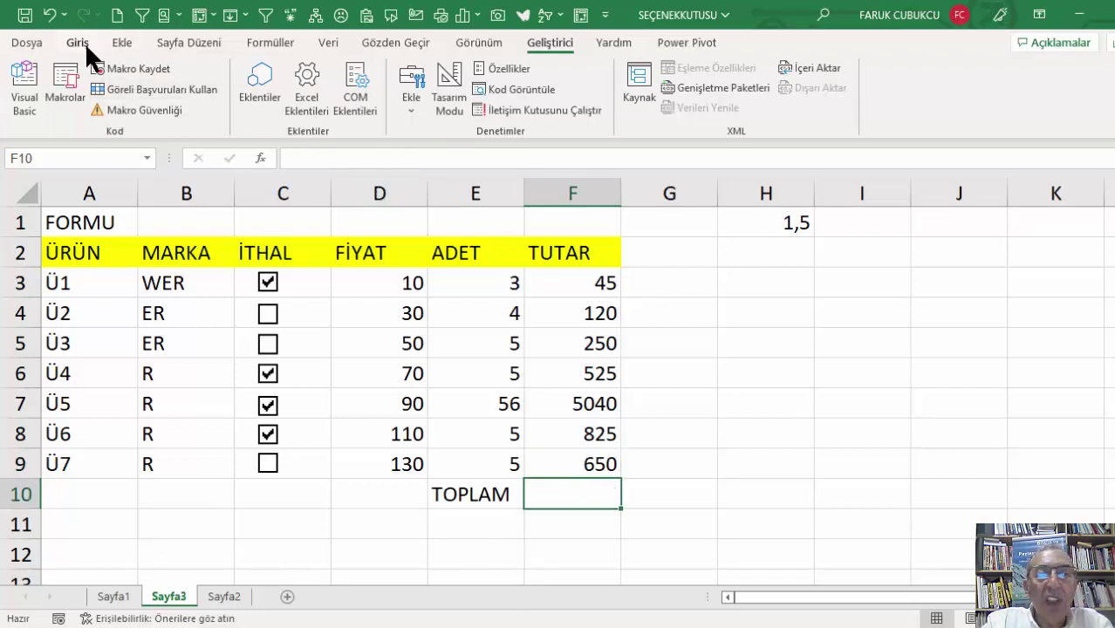
click(80, 42)
click(1003, 67)
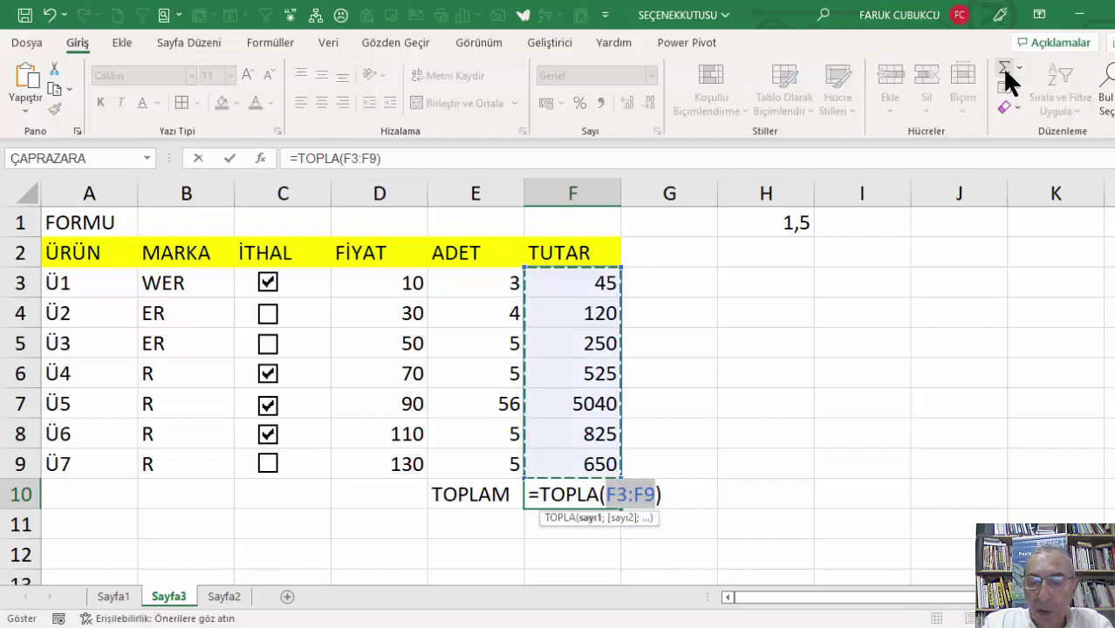
key(Return)
click(598, 494)
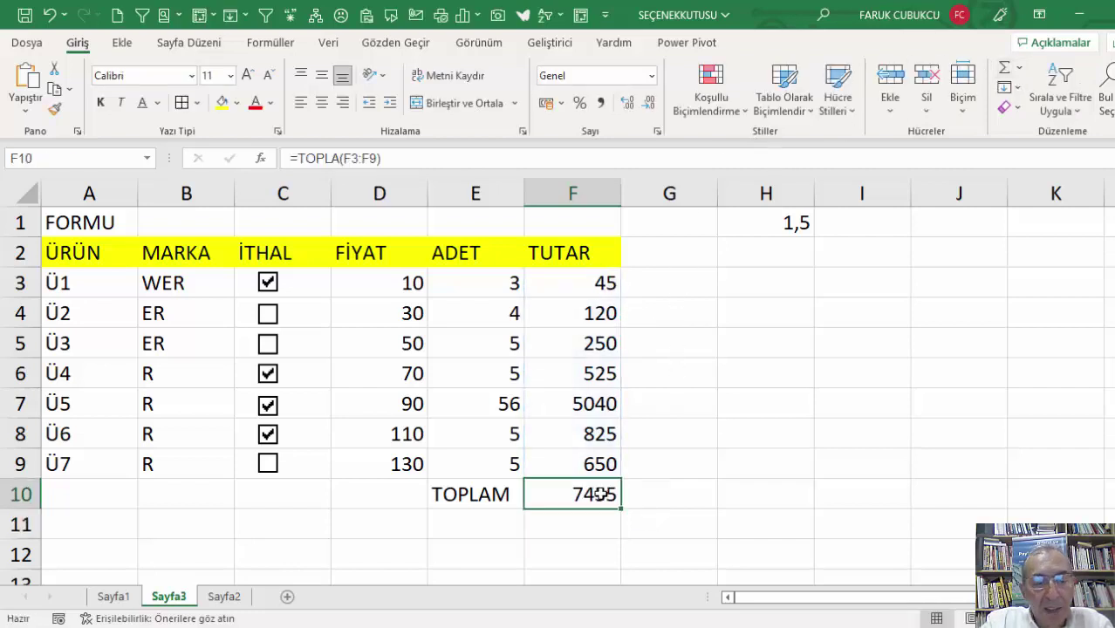
key(ctrl+shift+1)
Test the total by toggling Ü1's İTHAL box, then enter İSKONTO in E11.
click(575, 404)
click(270, 286)
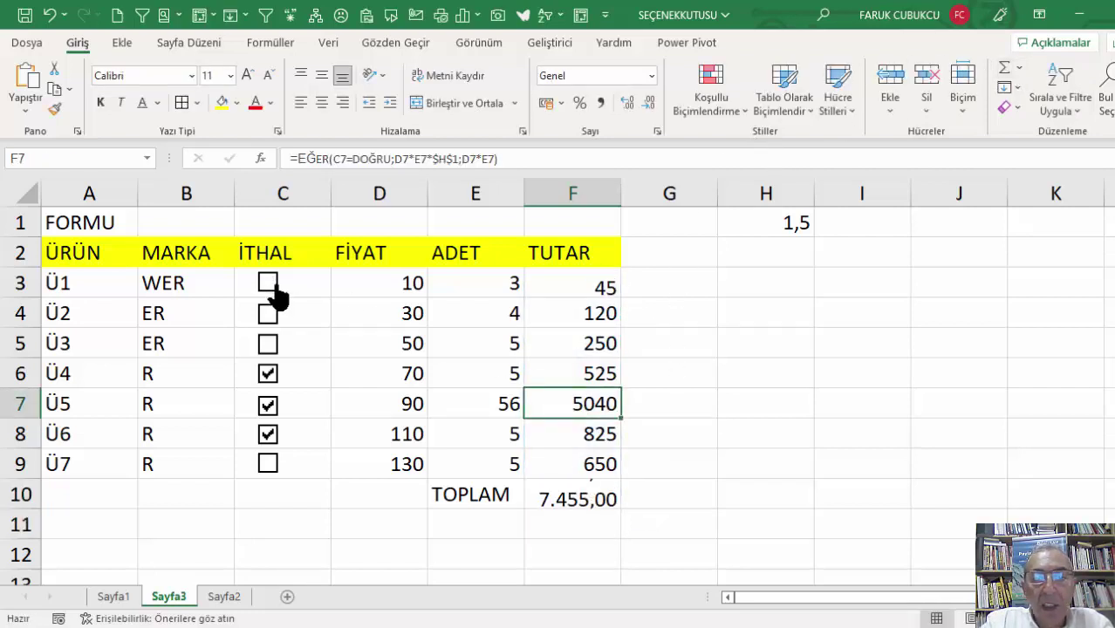
click(270, 287)
click(442, 525)
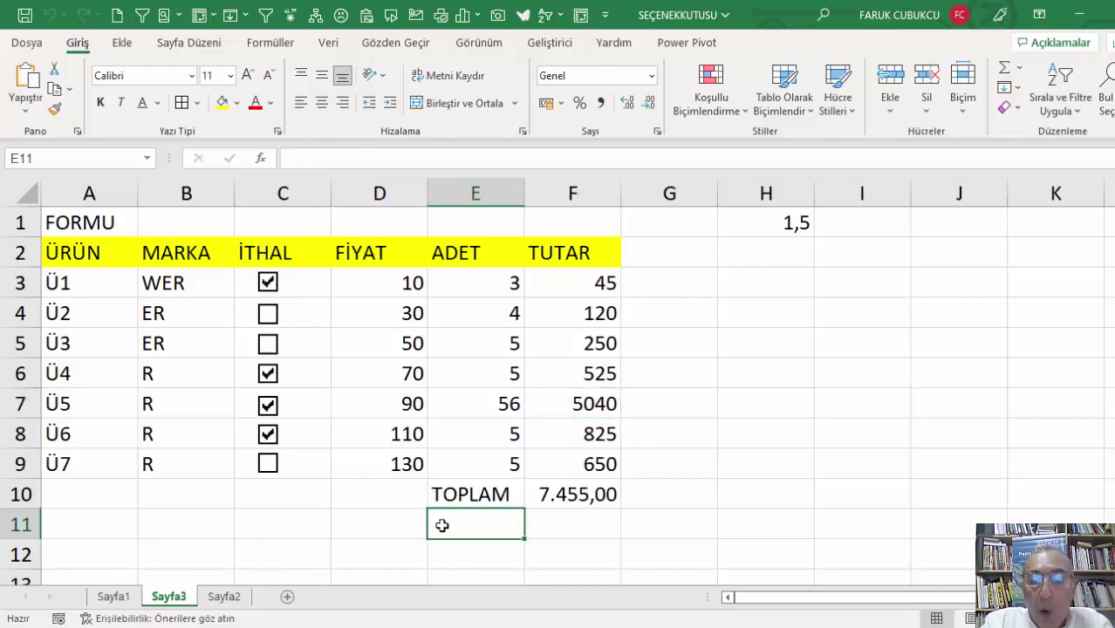
text(İSKONT)
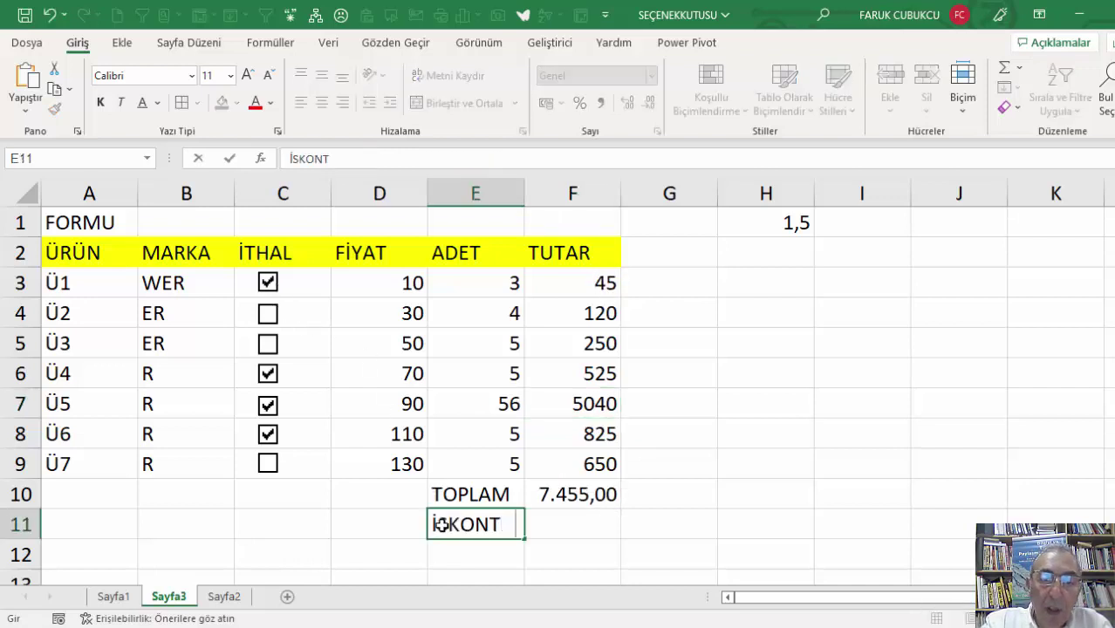
text(O)
key(Return)
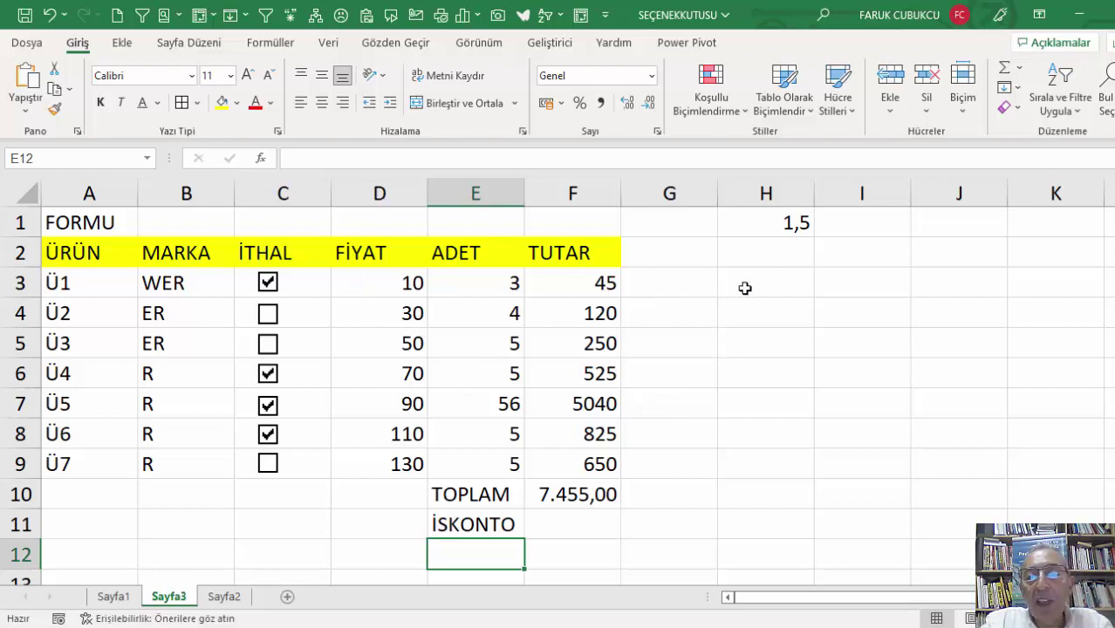
Draw a Form Controls group box over H3:I7 and nudge it slightly left and up.
click(582, 287)
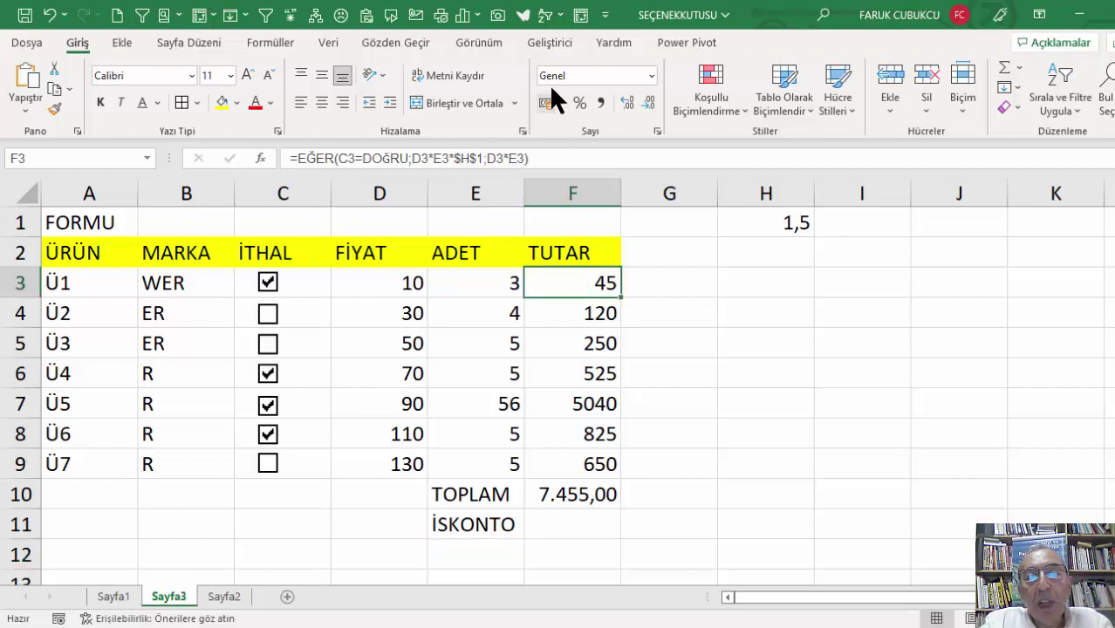
click(558, 42)
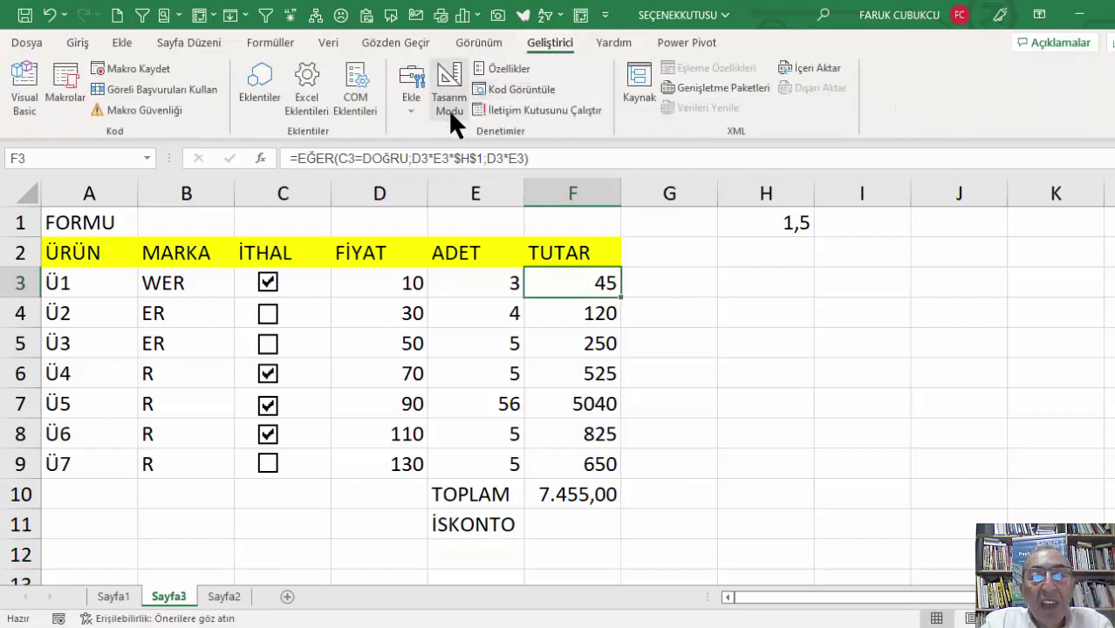
click(413, 105)
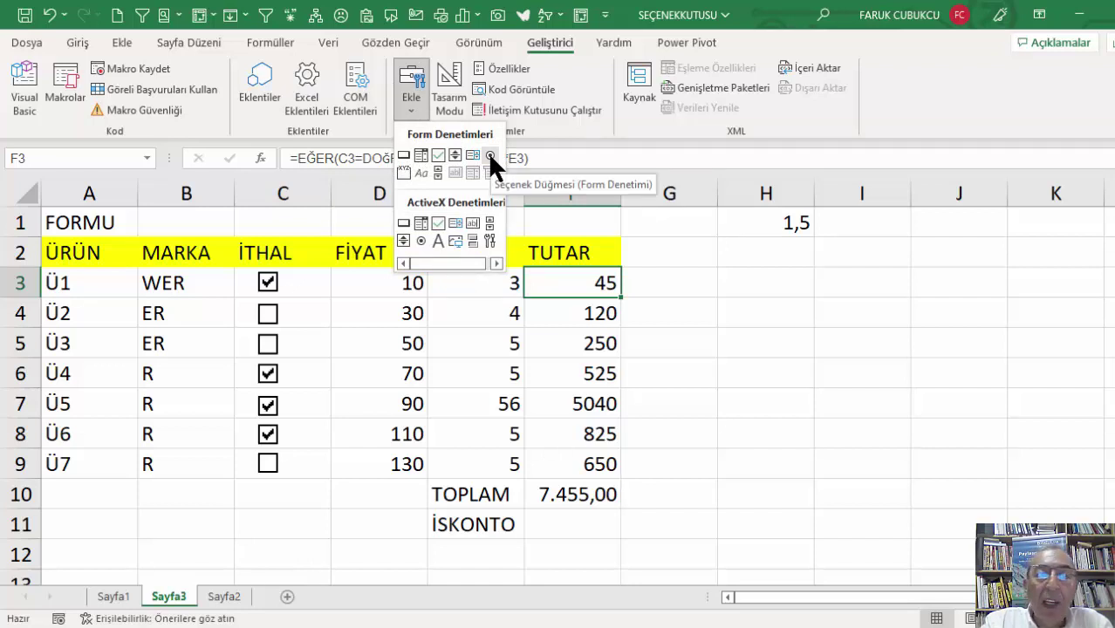
click(403, 168)
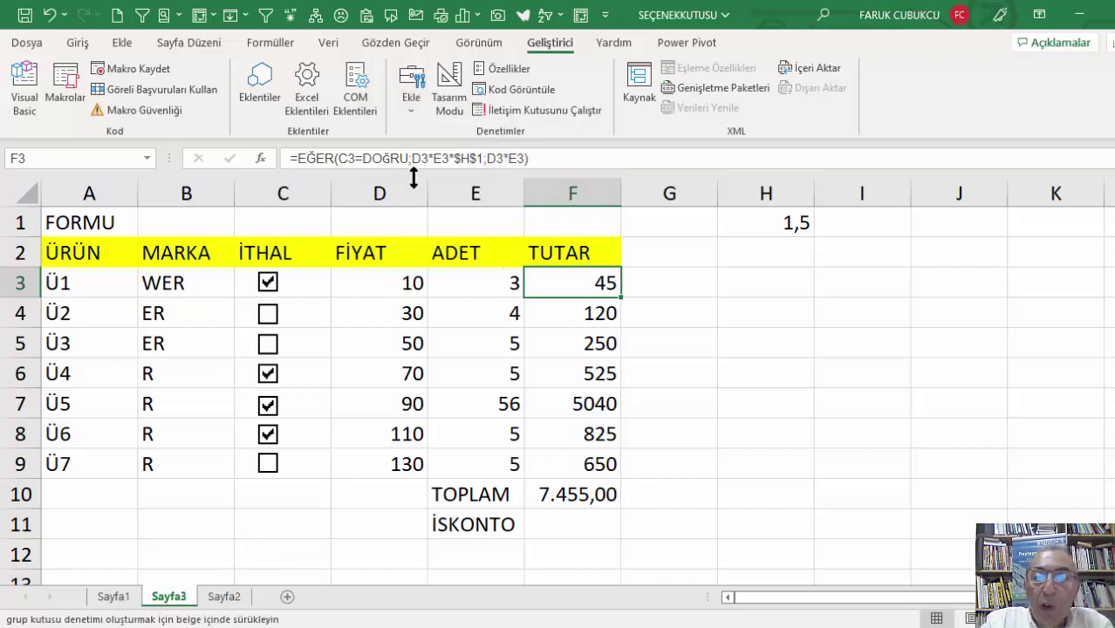
mouse_move(728, 278)
mouse_down()
mouse_move(839, 391)
mouse_move(907, 422)
mouse_up()
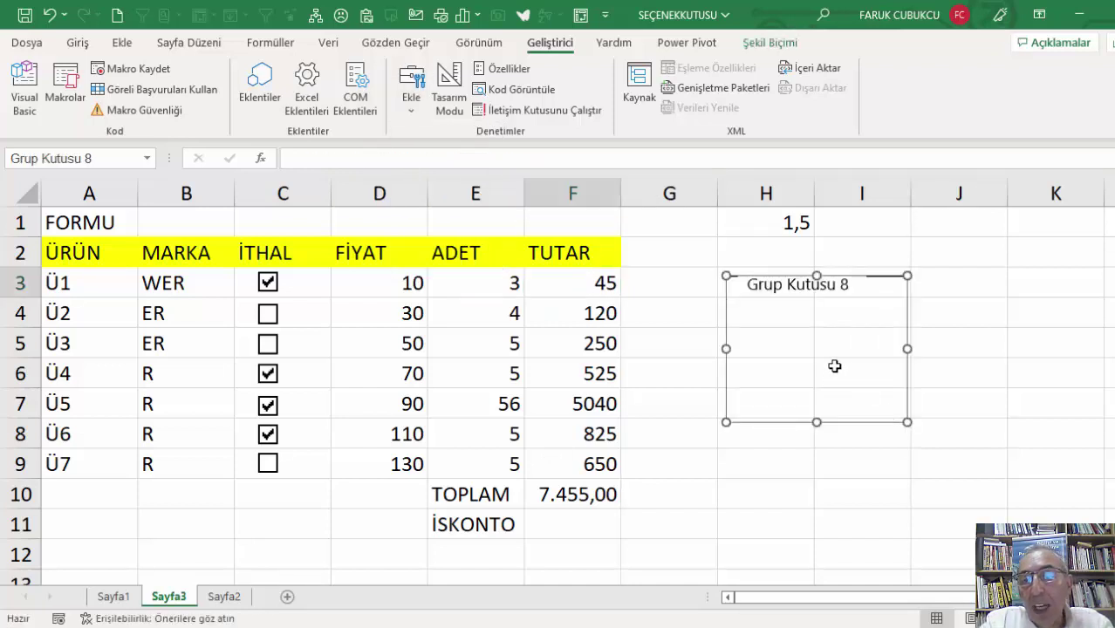
drag(847, 277, 818, 272)
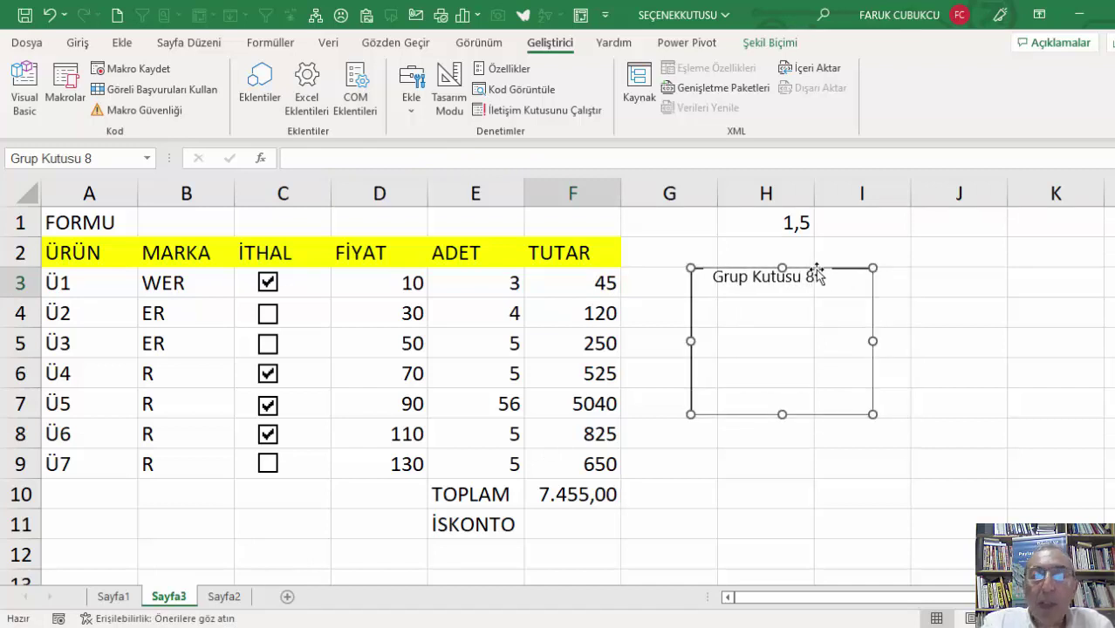
Draw an option button captioned A TİPİ in the group box and copy it twice below.
click(409, 108)
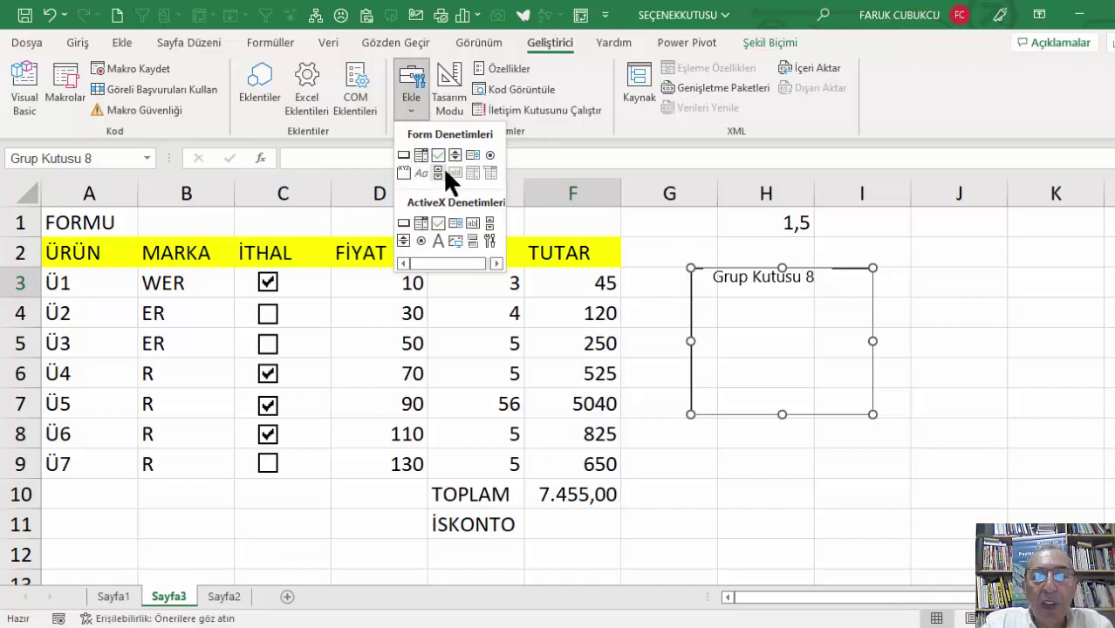
click(488, 155)
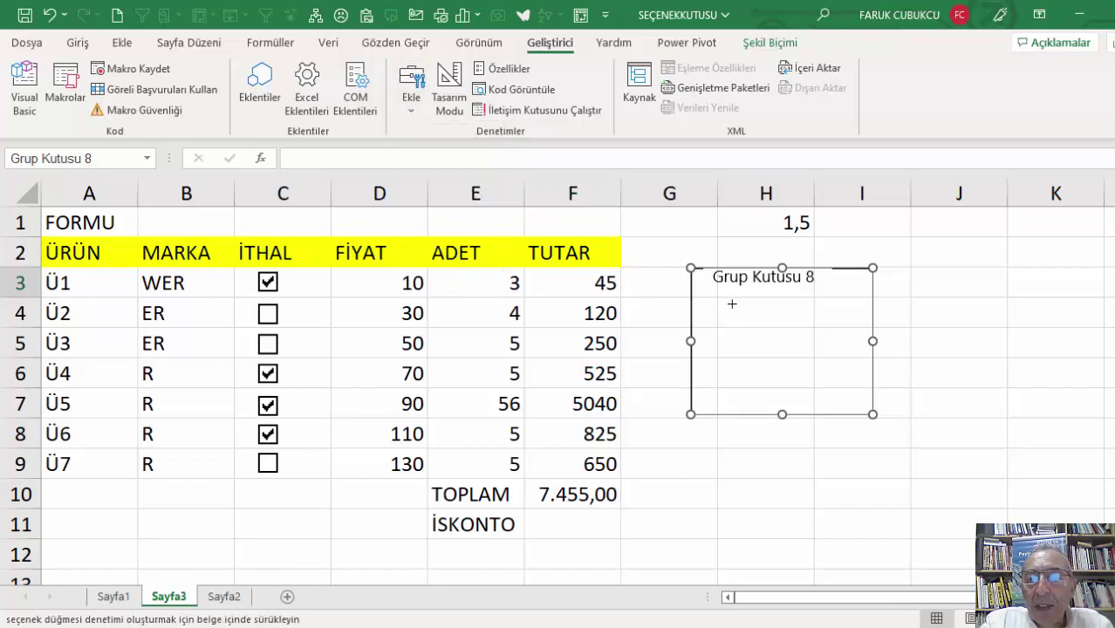
drag(732, 304, 823, 338)
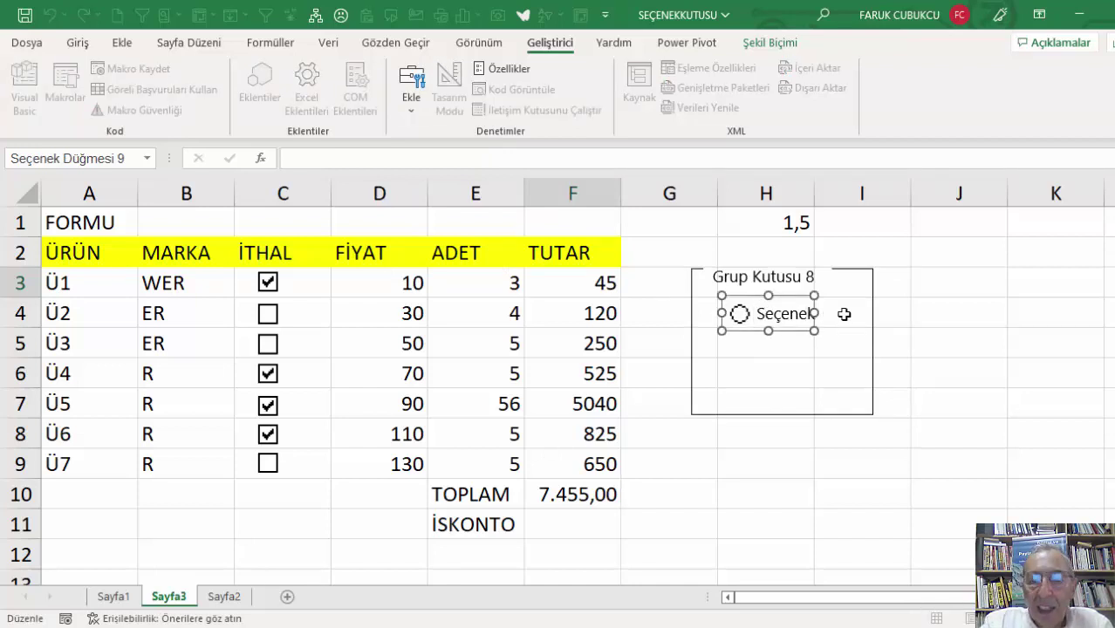
key(ctrl+a)
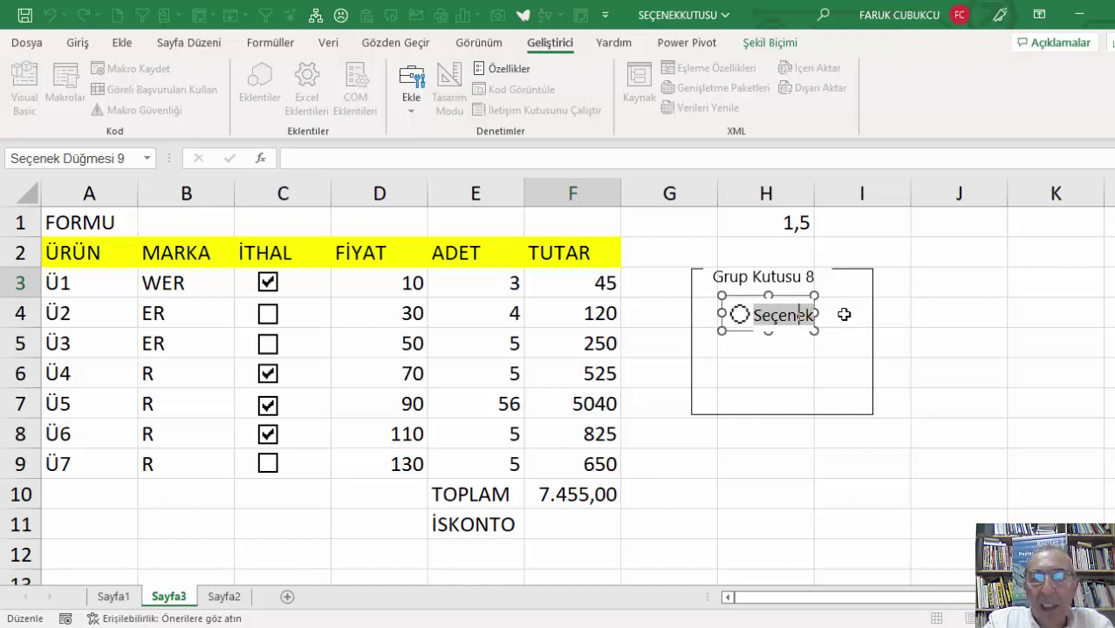
text(A)
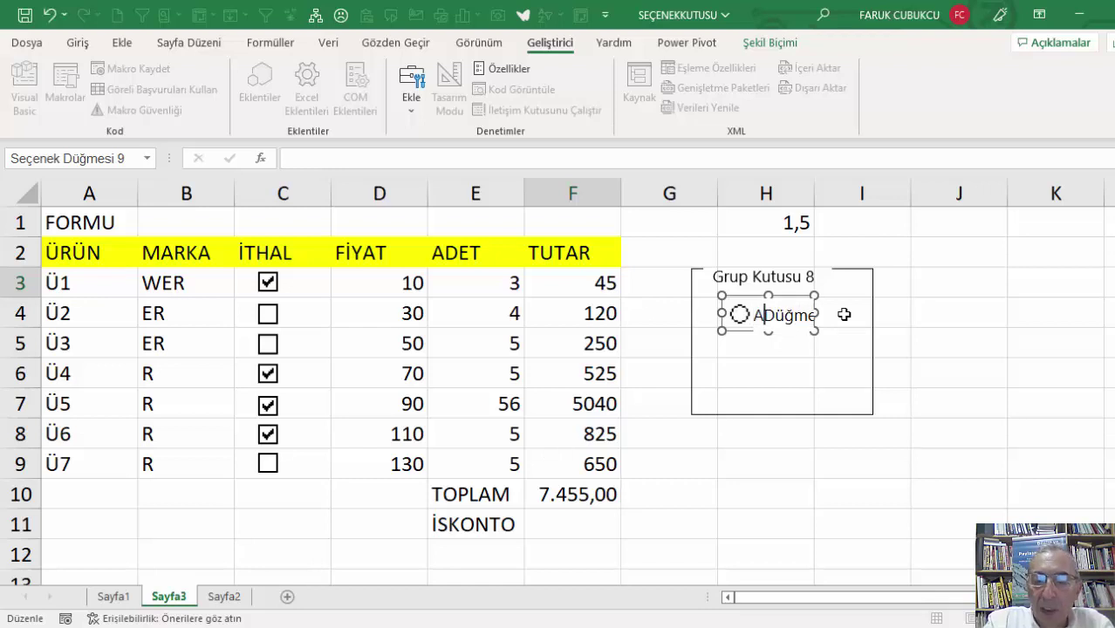
text( TİPİ)
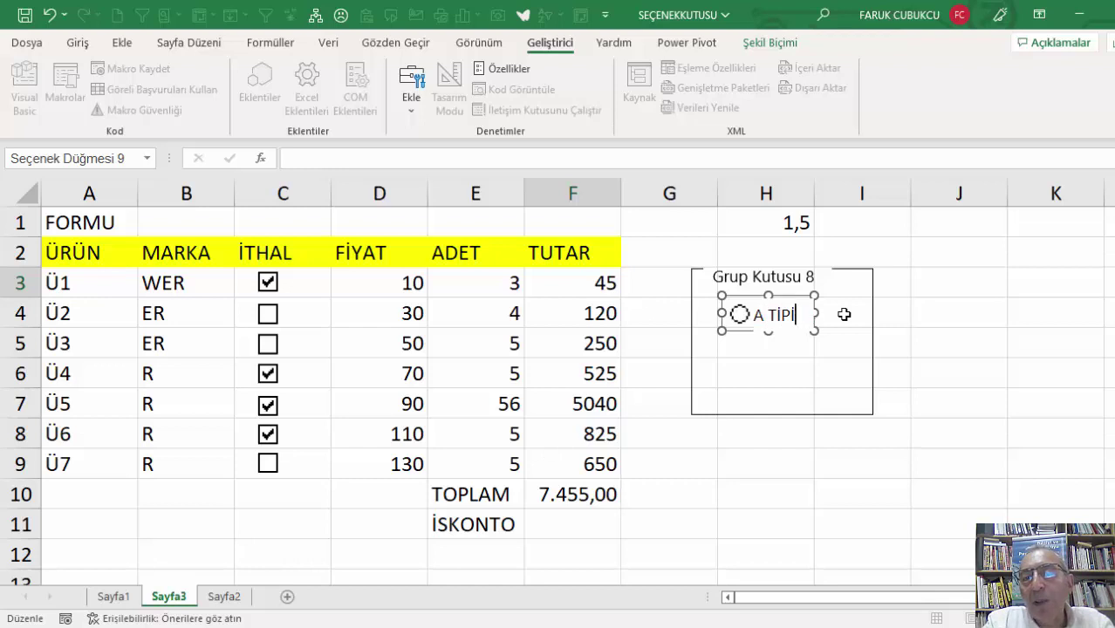
click(898, 293)
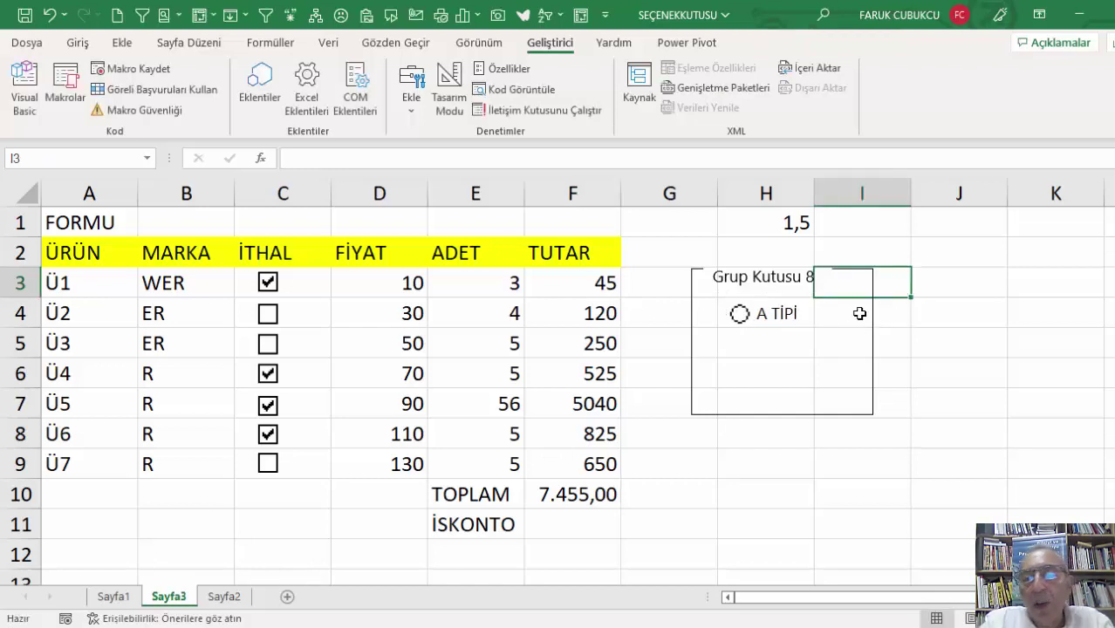
ctrl+click(776, 327)
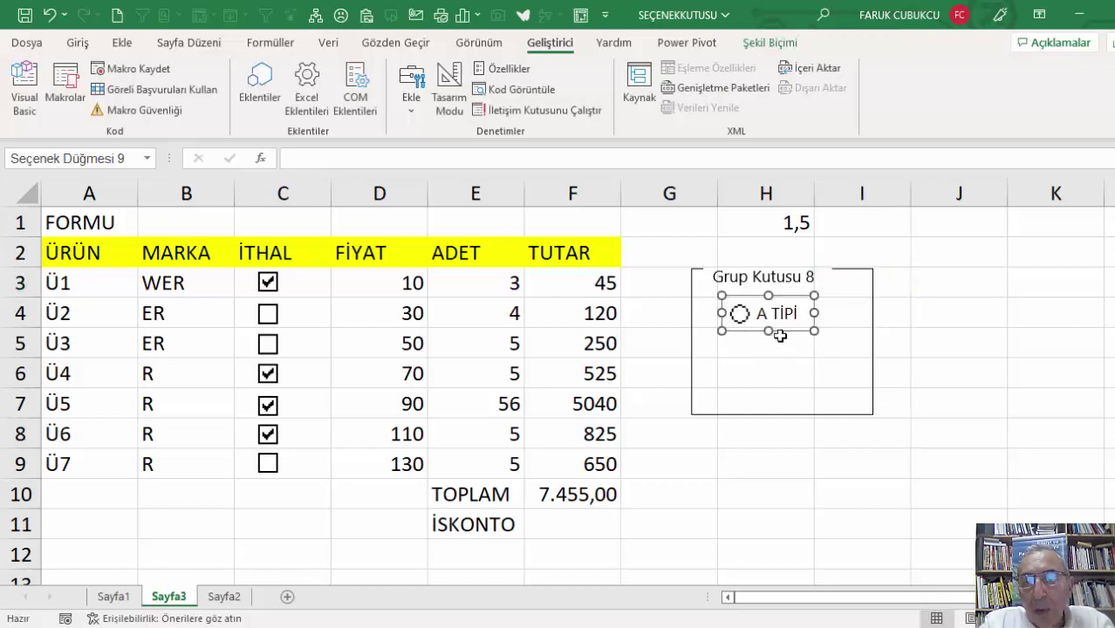
drag(784, 336, 792, 362)
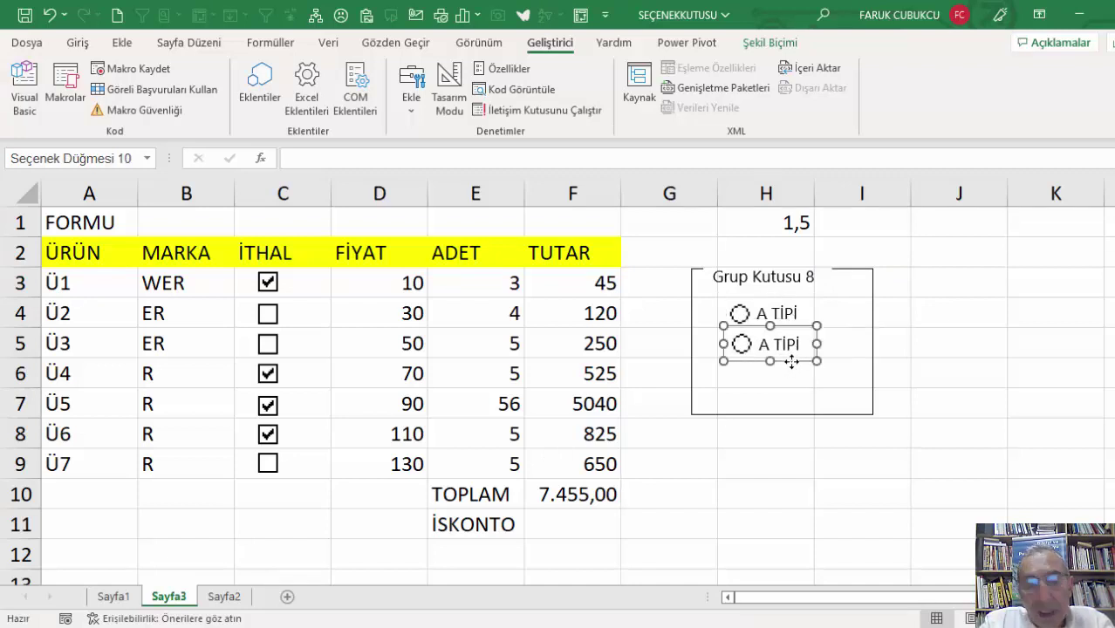
drag(795, 367, 795, 392)
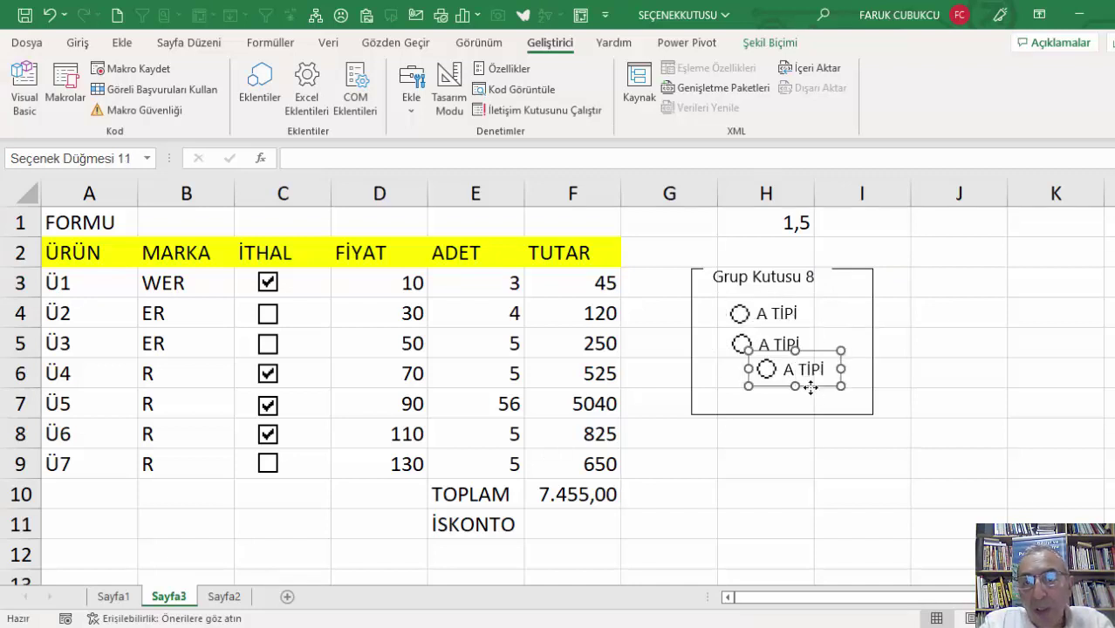
Select the second option button and change its caption to B TİPİ.
click(777, 351)
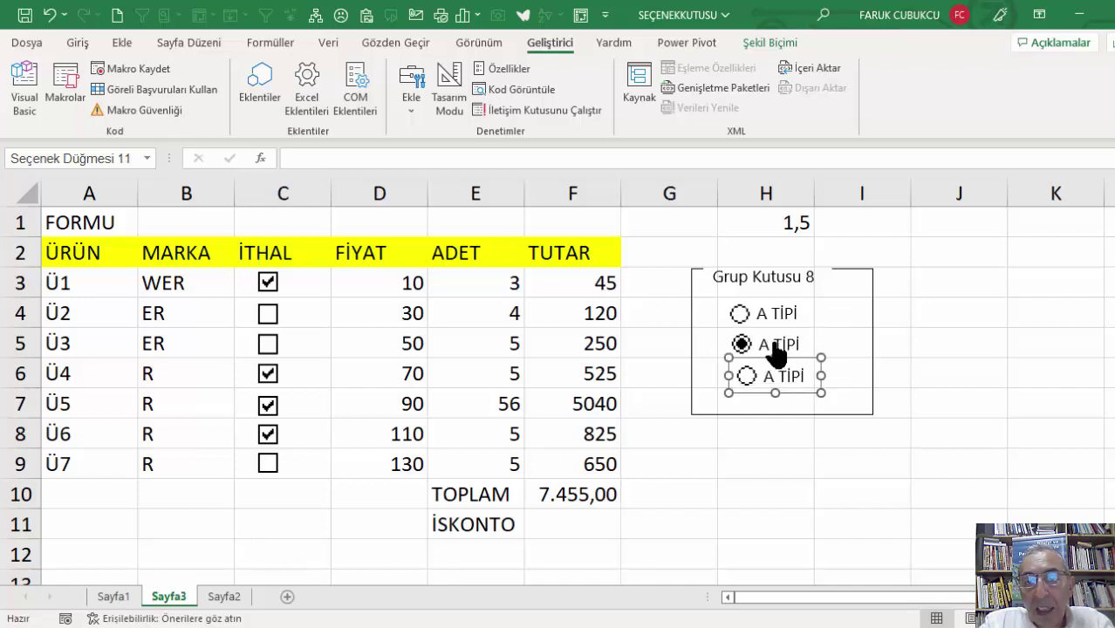
click(916, 327)
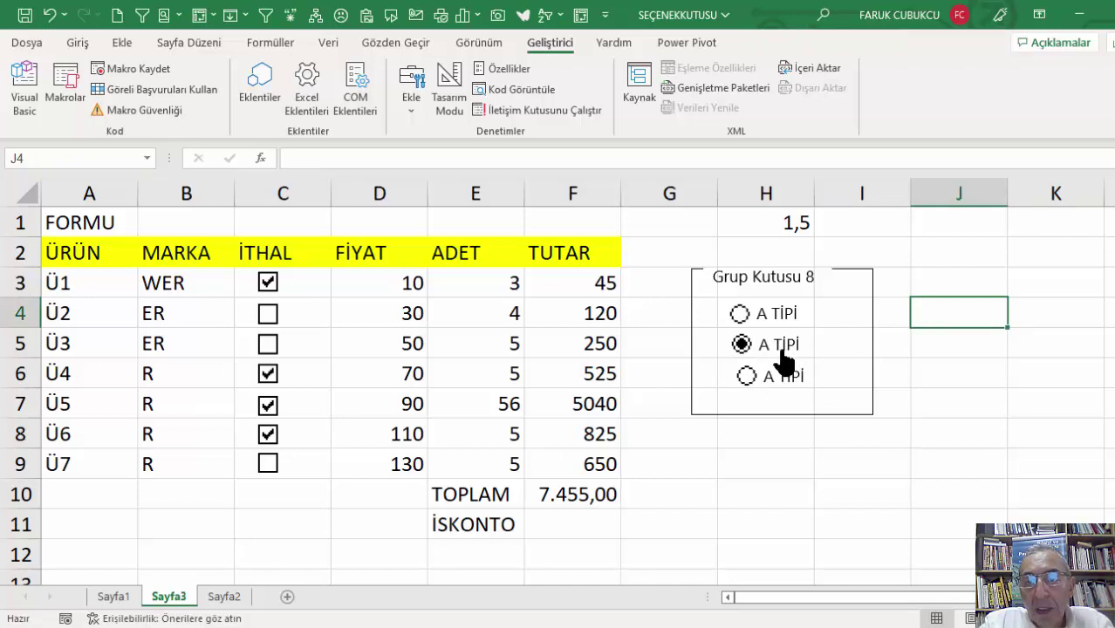
ctrl+click(777, 349)
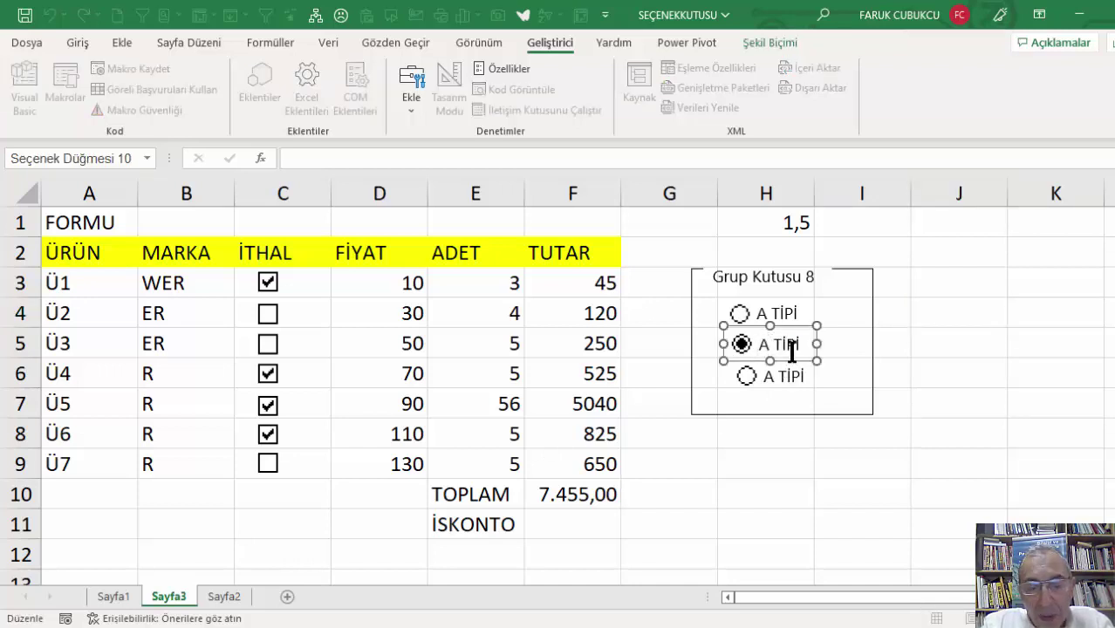
key(Delete)
text(B)
click(924, 318)
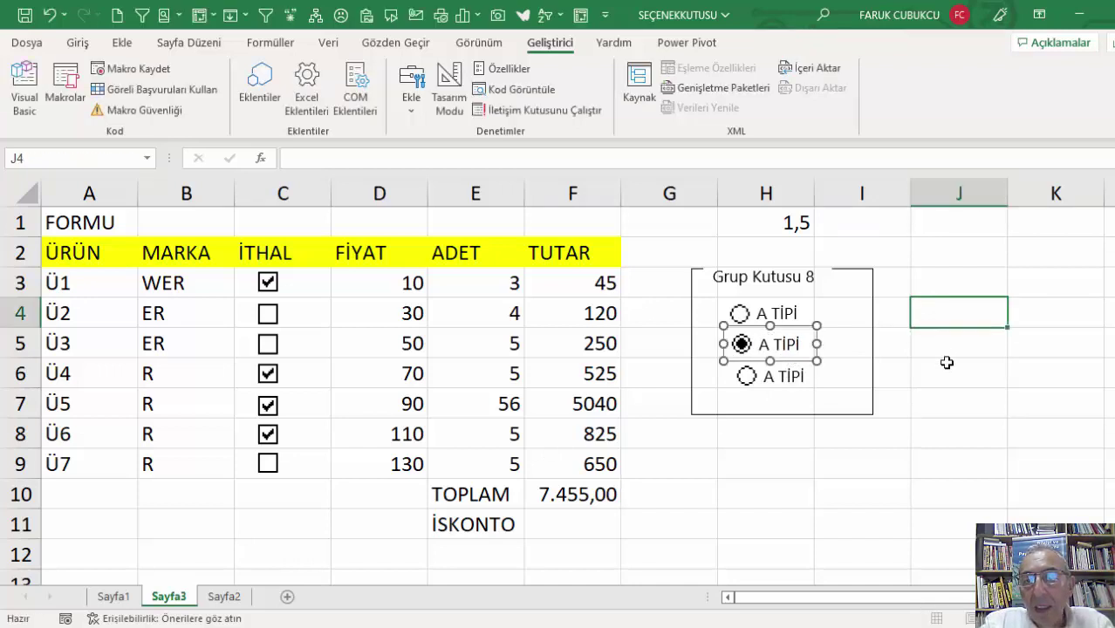
Change the third option's caption to C TİPİ and nudge it into line.
ctrl+click(779, 375)
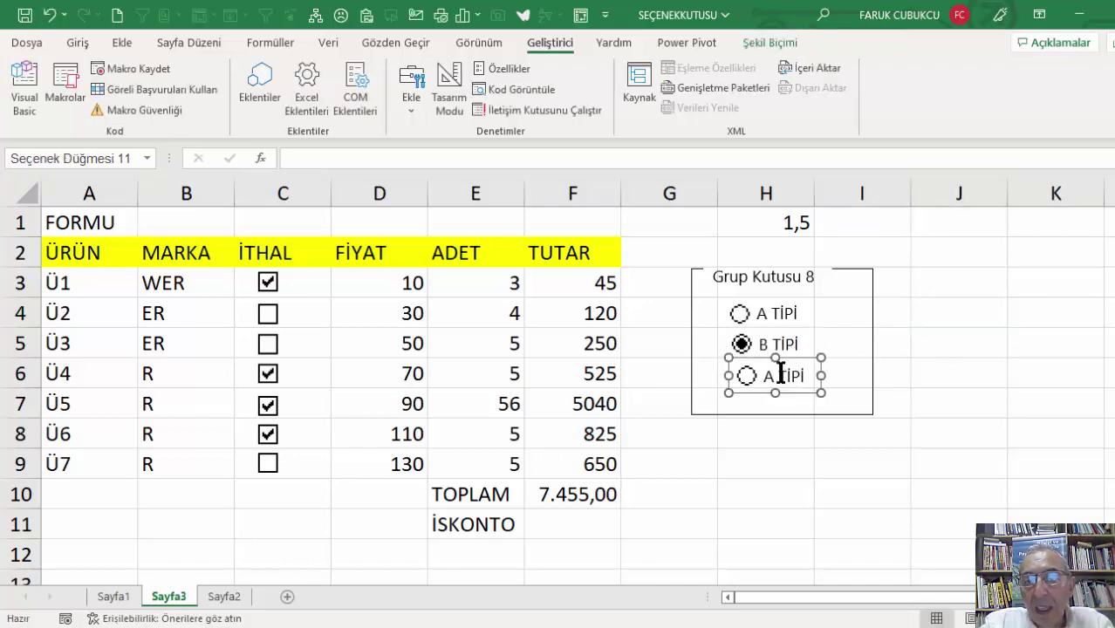
click(762, 377)
key(Delete)
text(C)
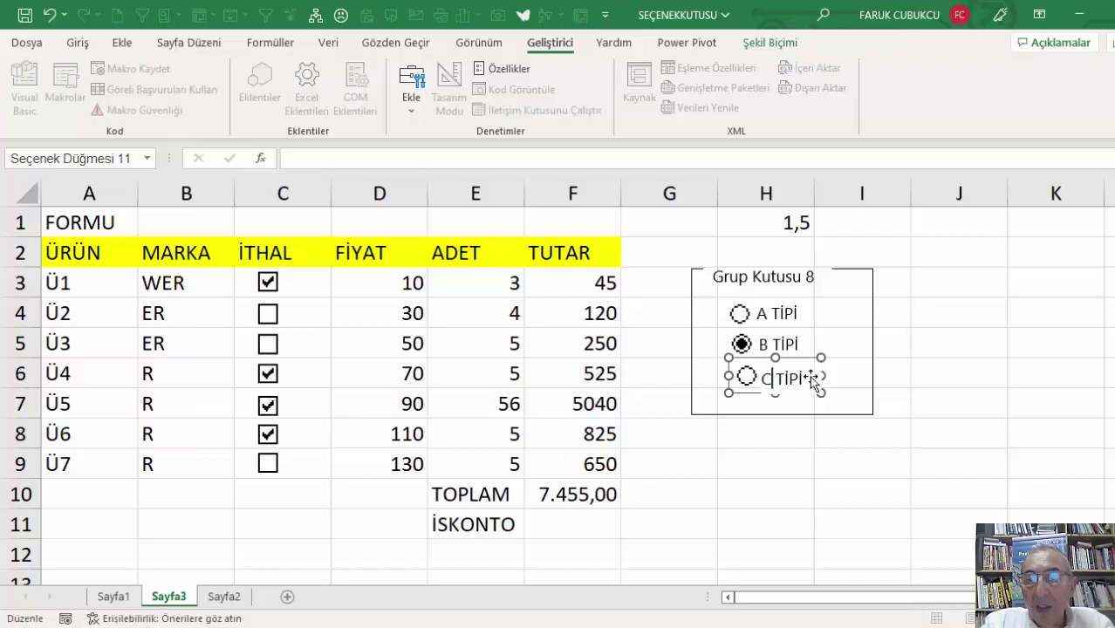
click(941, 349)
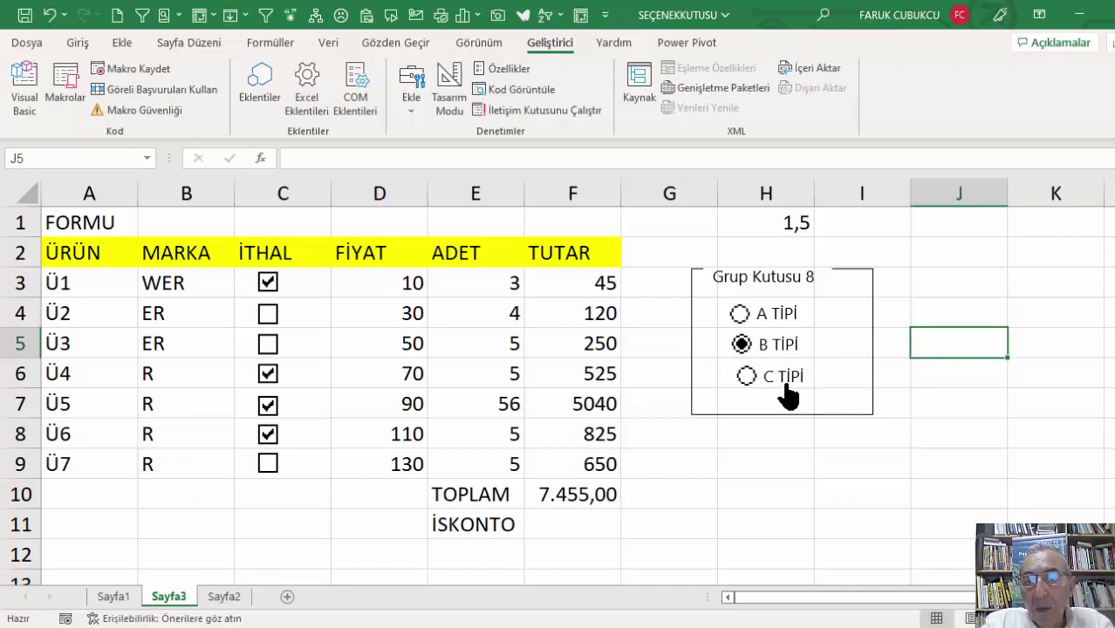
ctrl+click(784, 386)
drag(788, 386, 785, 392)
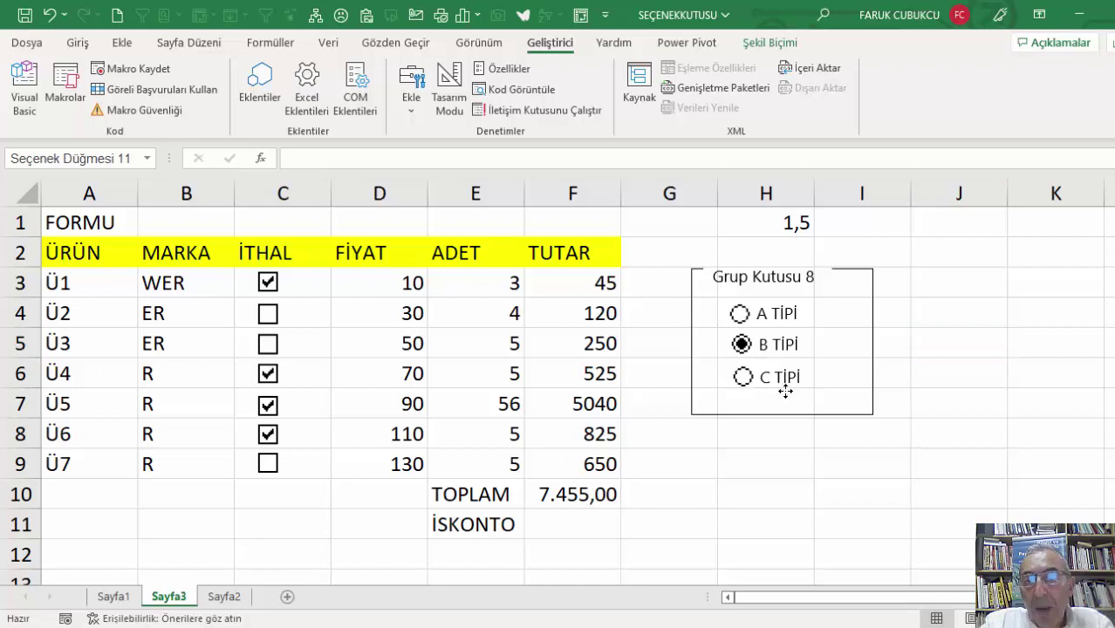
click(919, 319)
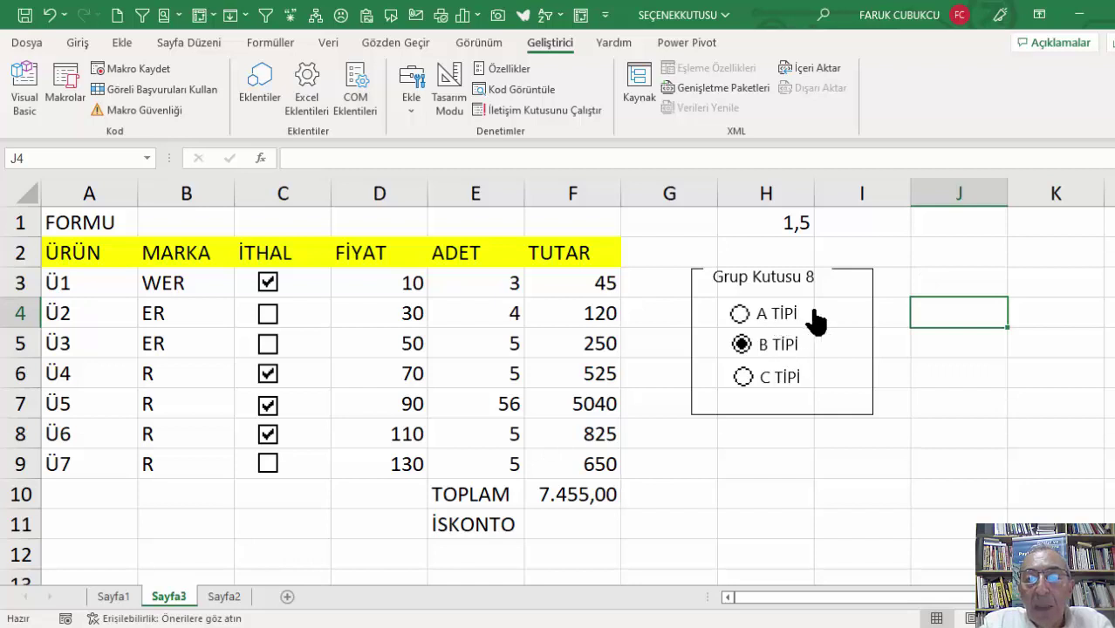
Set the option group's cell link to $J$3 in Format Control.
right_click(788, 314)
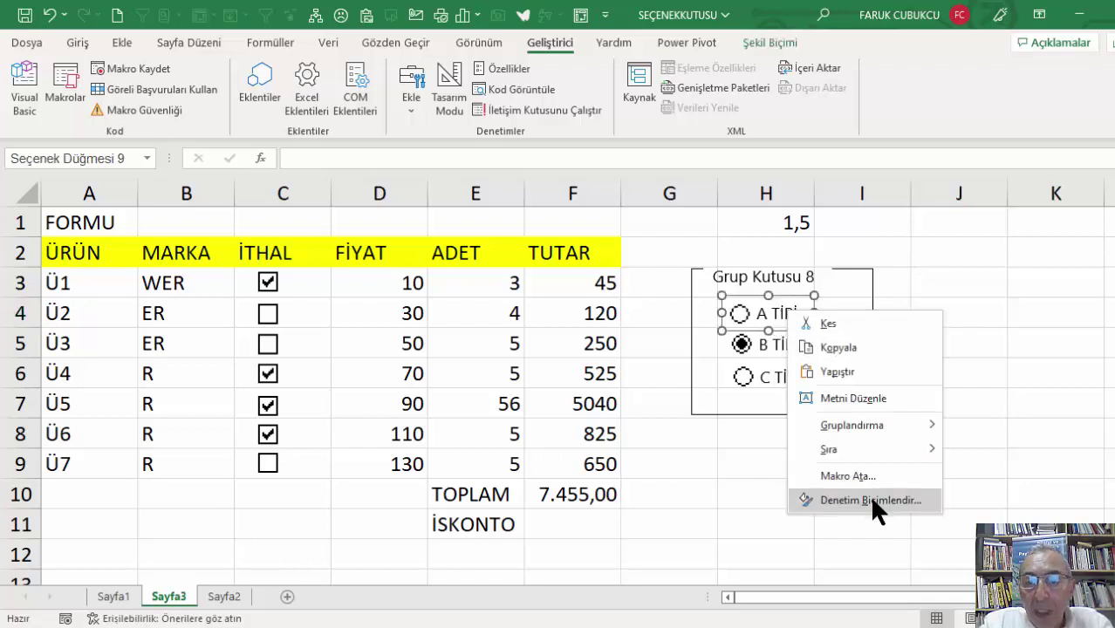
click(869, 498)
click(681, 405)
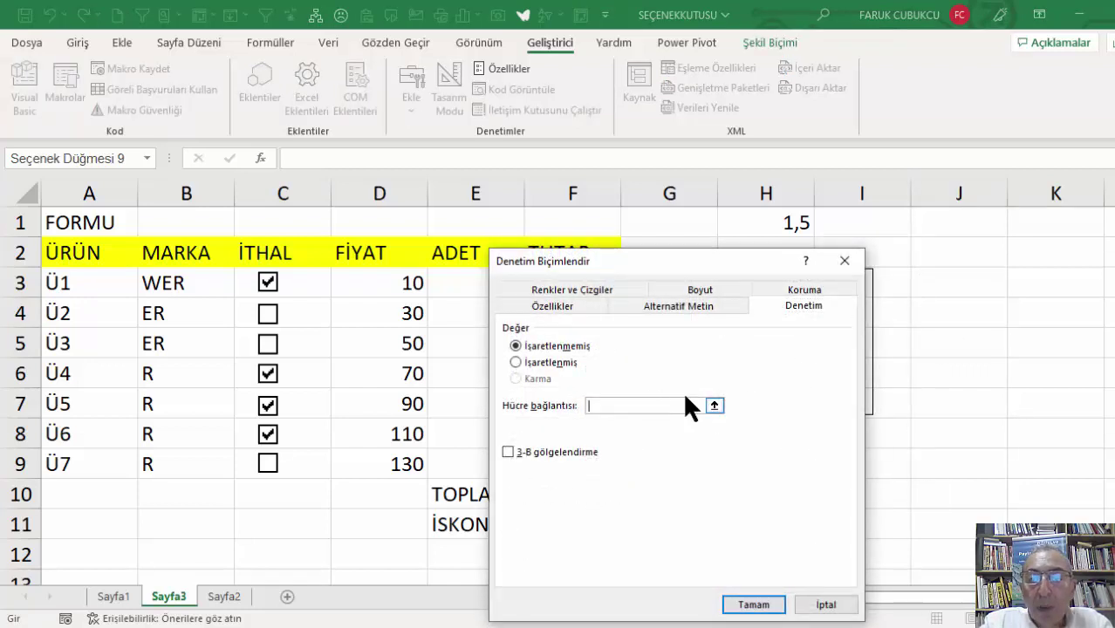
click(936, 282)
click(748, 605)
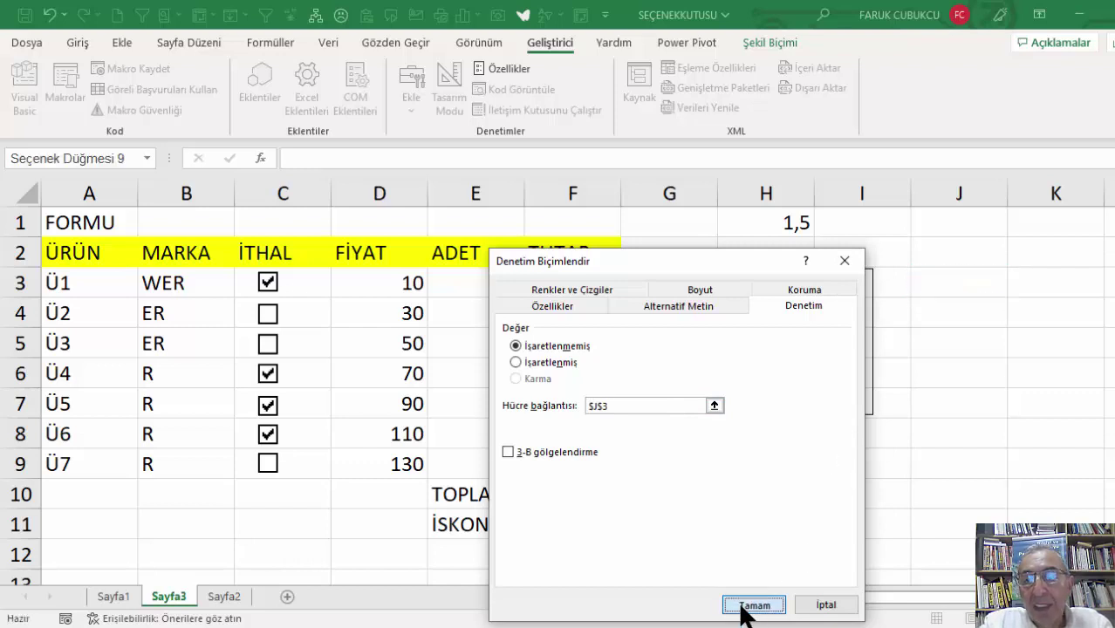
Test the options so J3 shows 3, 2, then 1, ending on A TİPİ.
key(Escape)
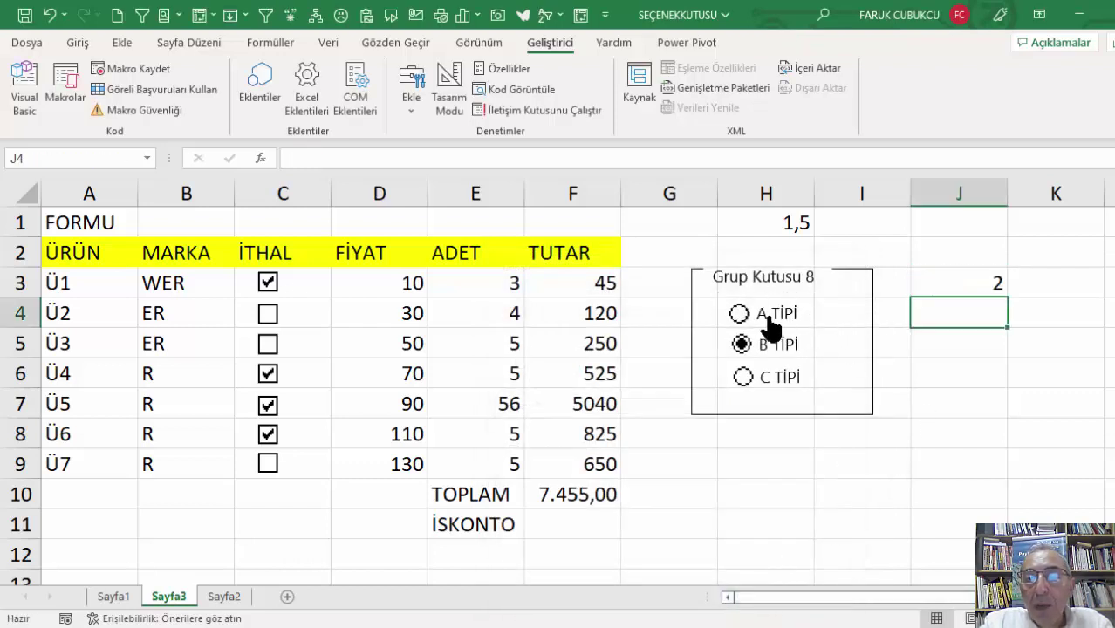
click(773, 316)
click(776, 346)
click(771, 384)
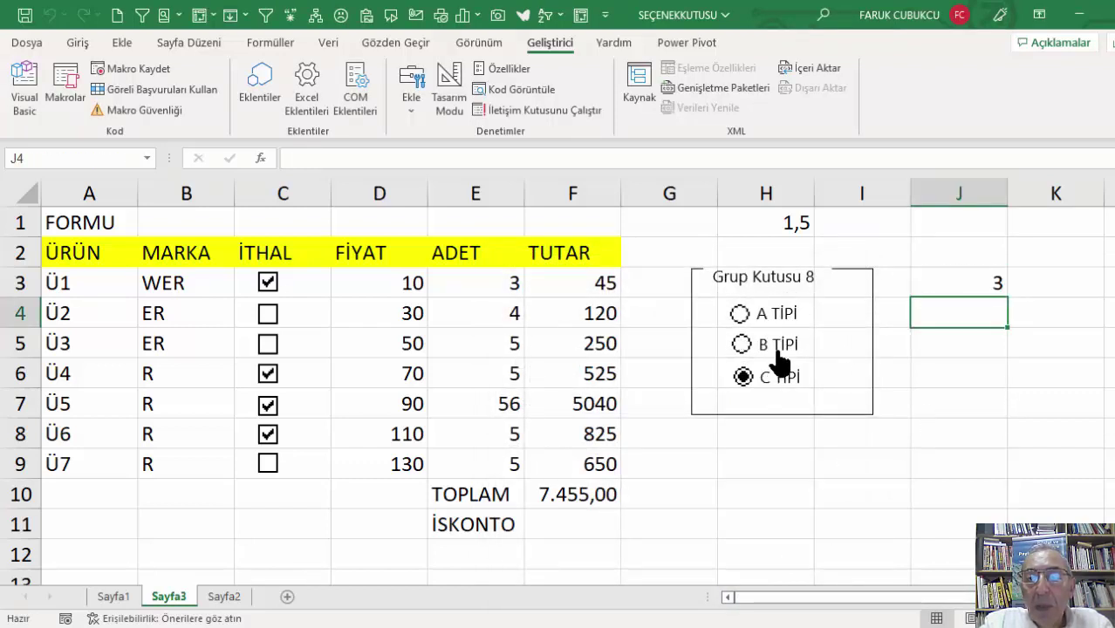
click(777, 347)
click(773, 316)
Narrow columns J and K and enter the type numbers 1, 2, 3 in K1:K3.
click(960, 280)
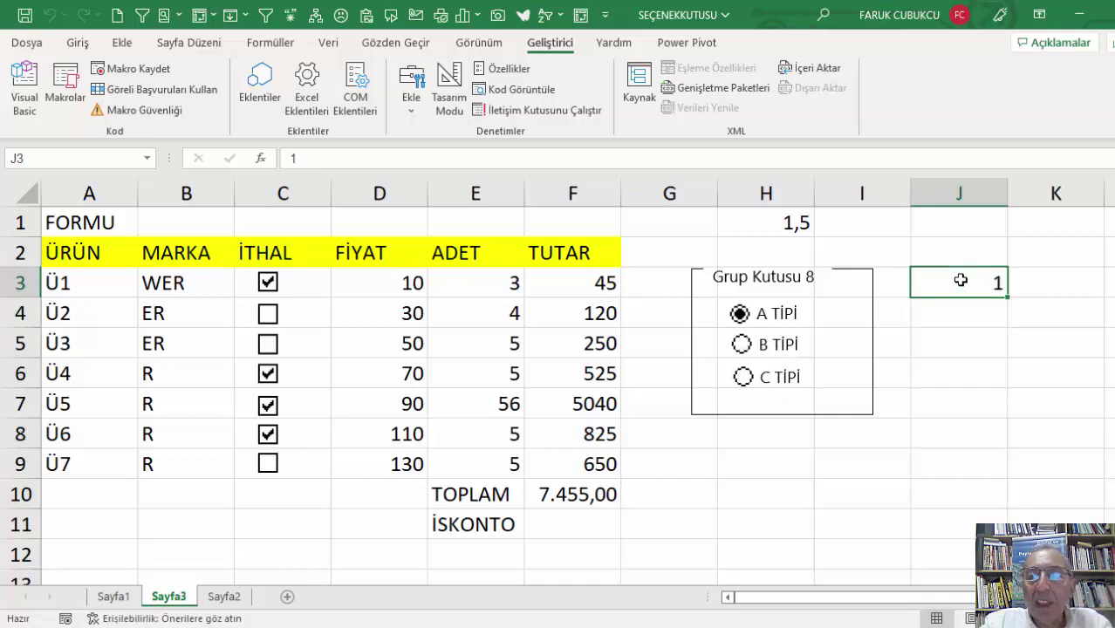
click(997, 194)
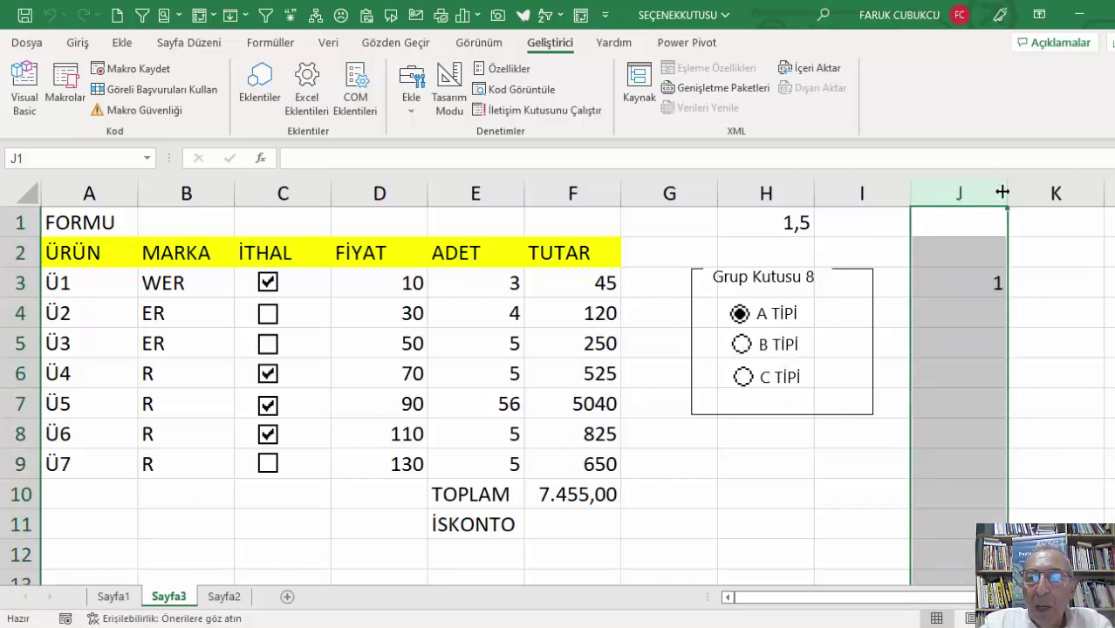
drag(1002, 192, 951, 192)
click(999, 217)
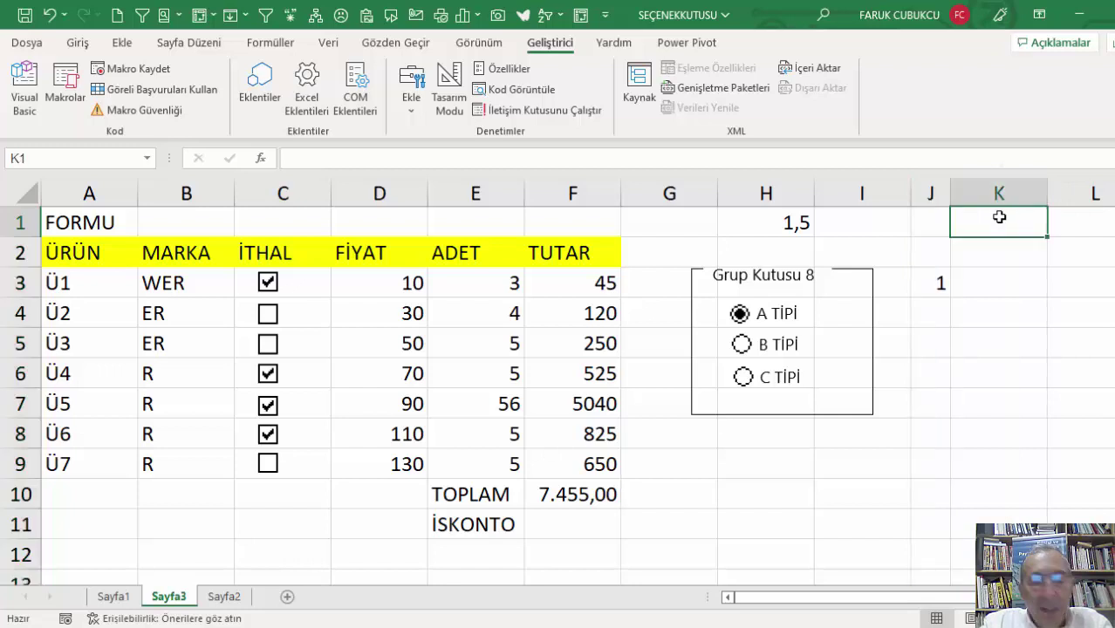
text(1)
key(Return)
text(2)
key(Return)
text(3)
key(Return)
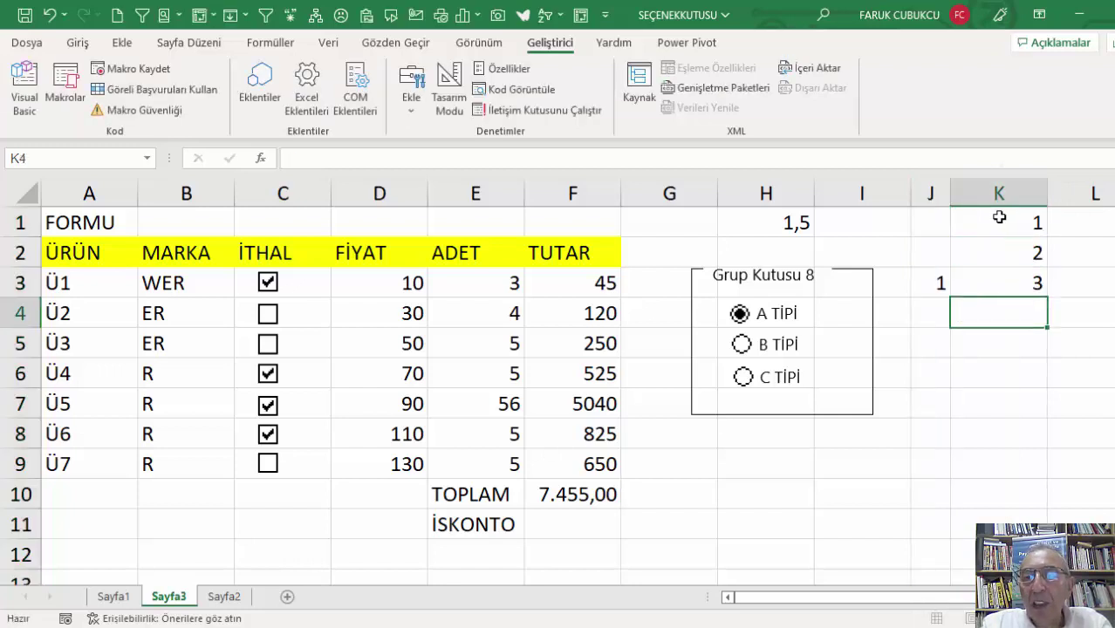
click(1084, 228)
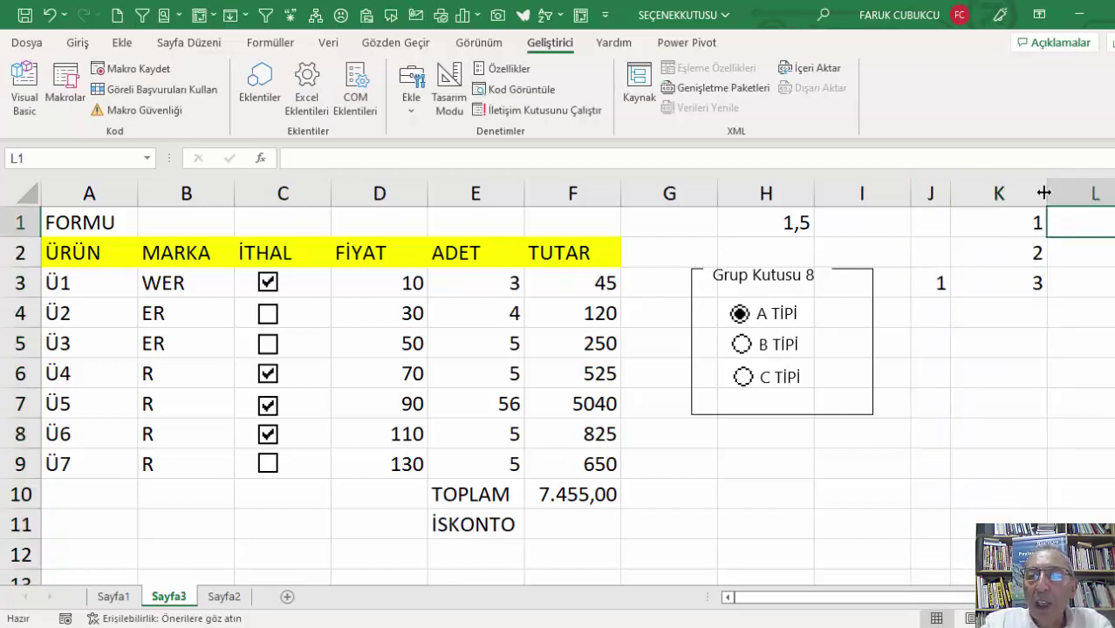
drag(1044, 192, 1003, 192)
Narrow column K and enter discount rates 5%, 10% and 20% in L1, L2 and L3.
drag(905, 193, 882, 194)
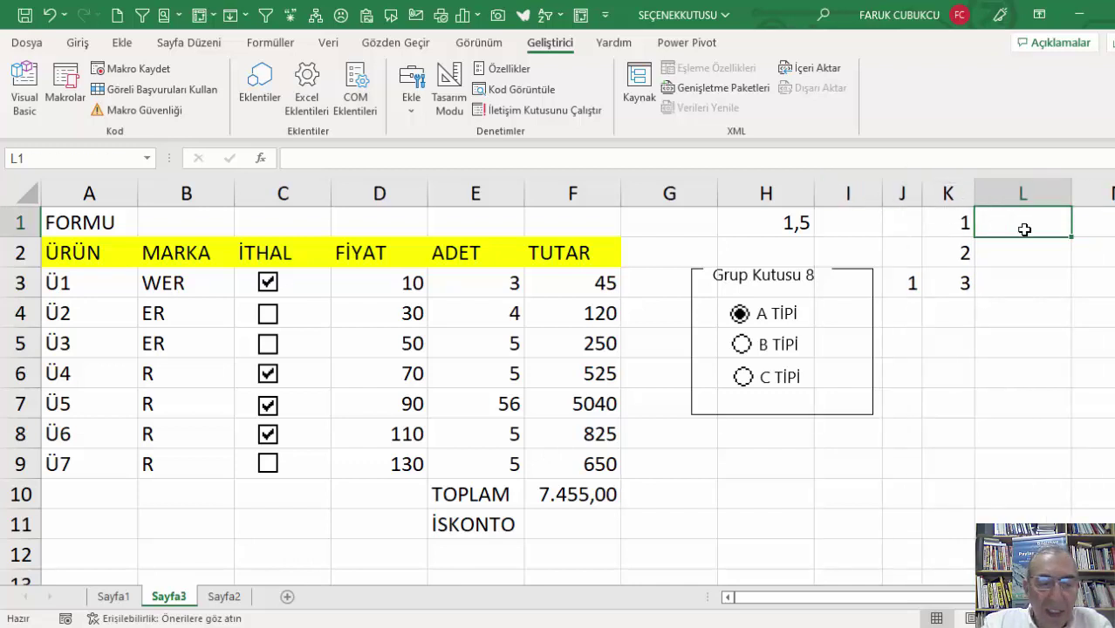
text(%20)
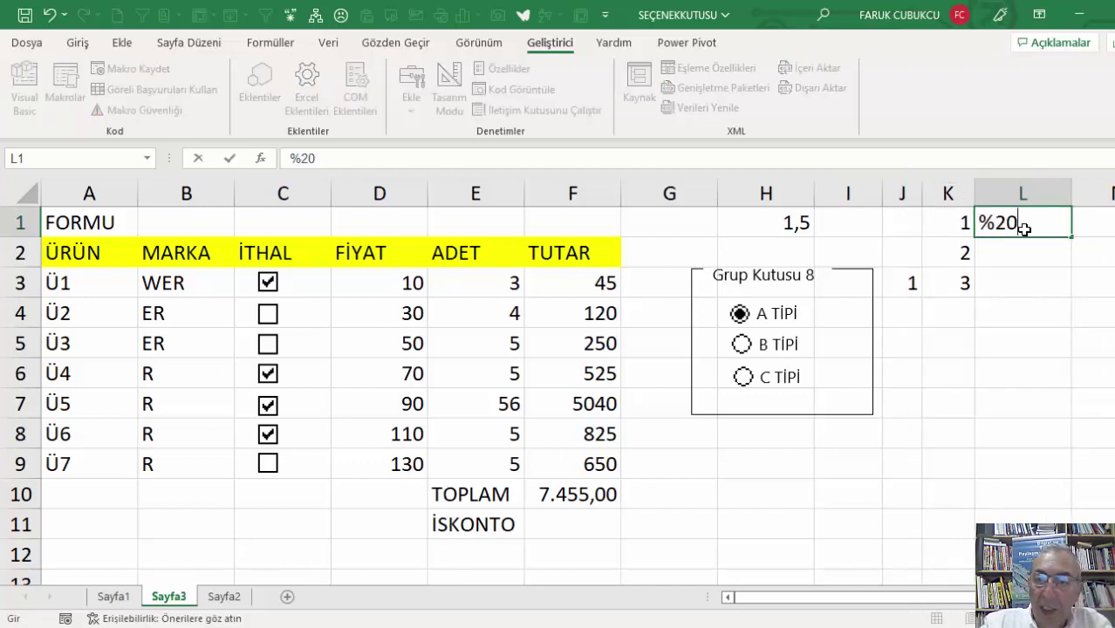
key(Return)
text(10)
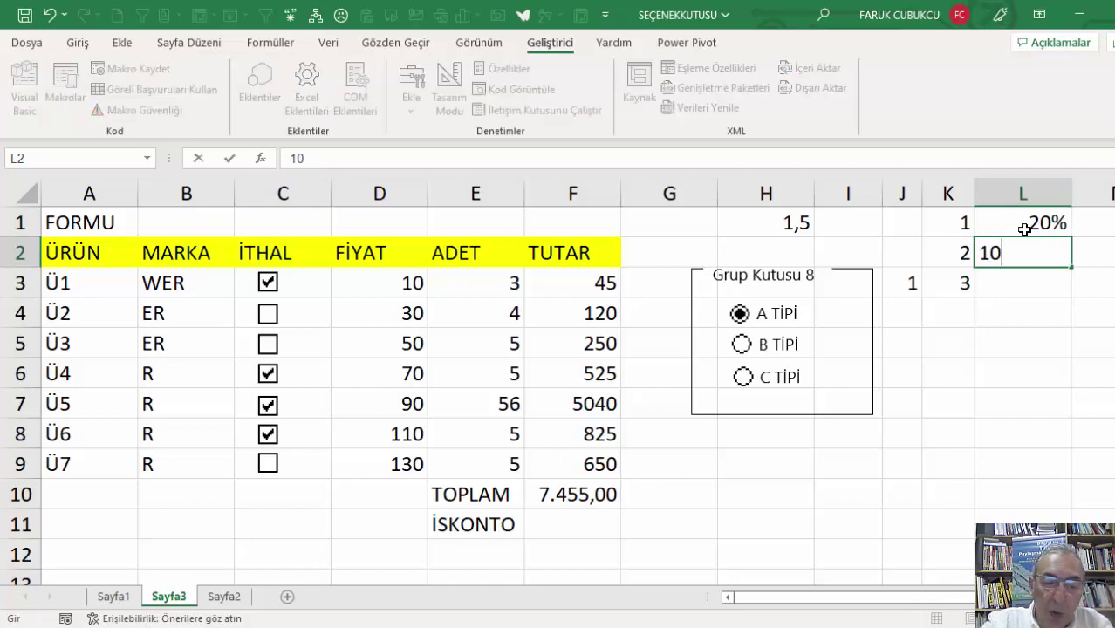
text(%)
key(Return)
text(20)
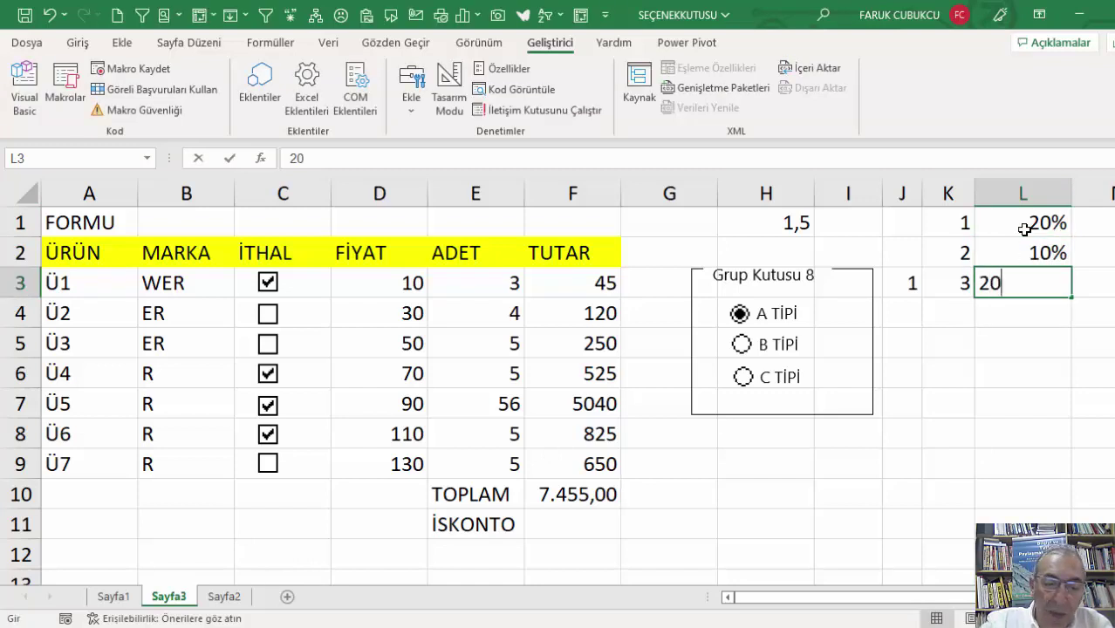
text(%)
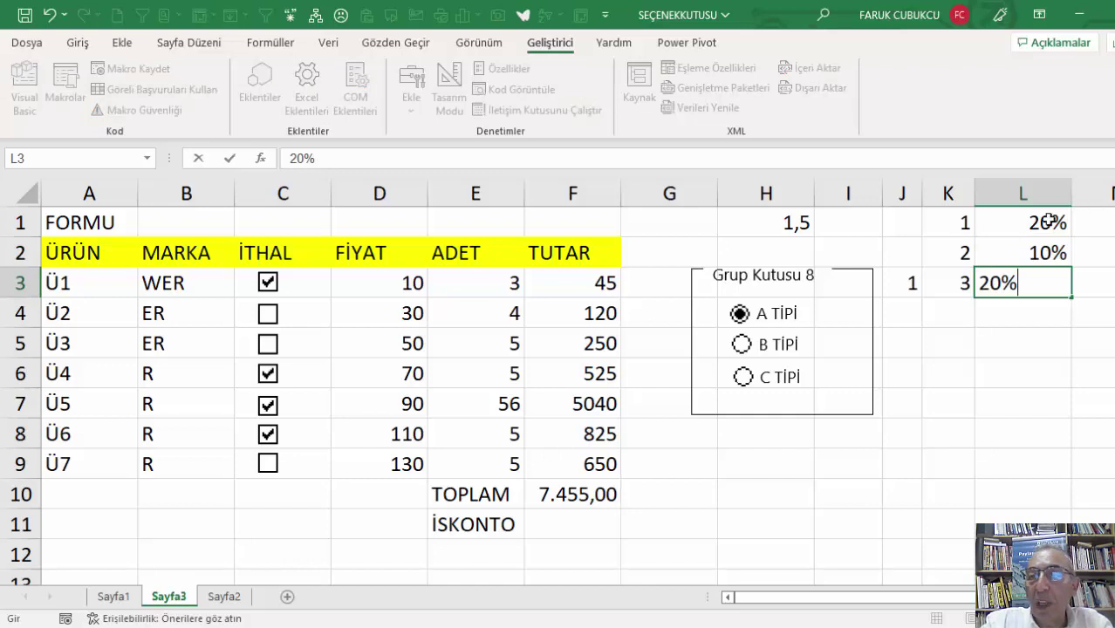
click(1051, 223)
text(5%)
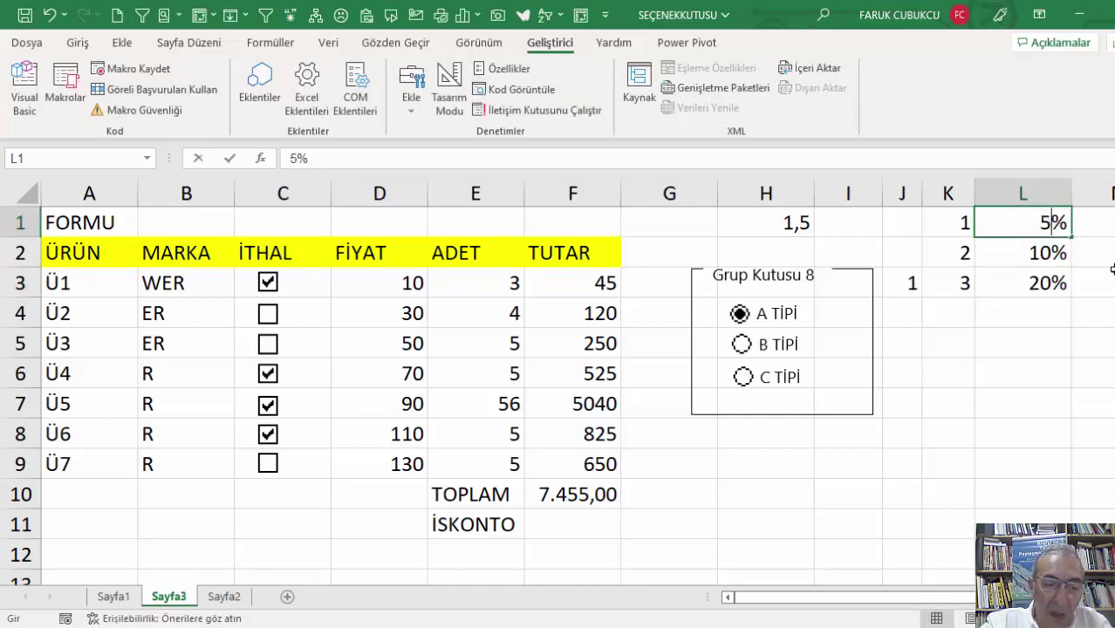
key(Return)
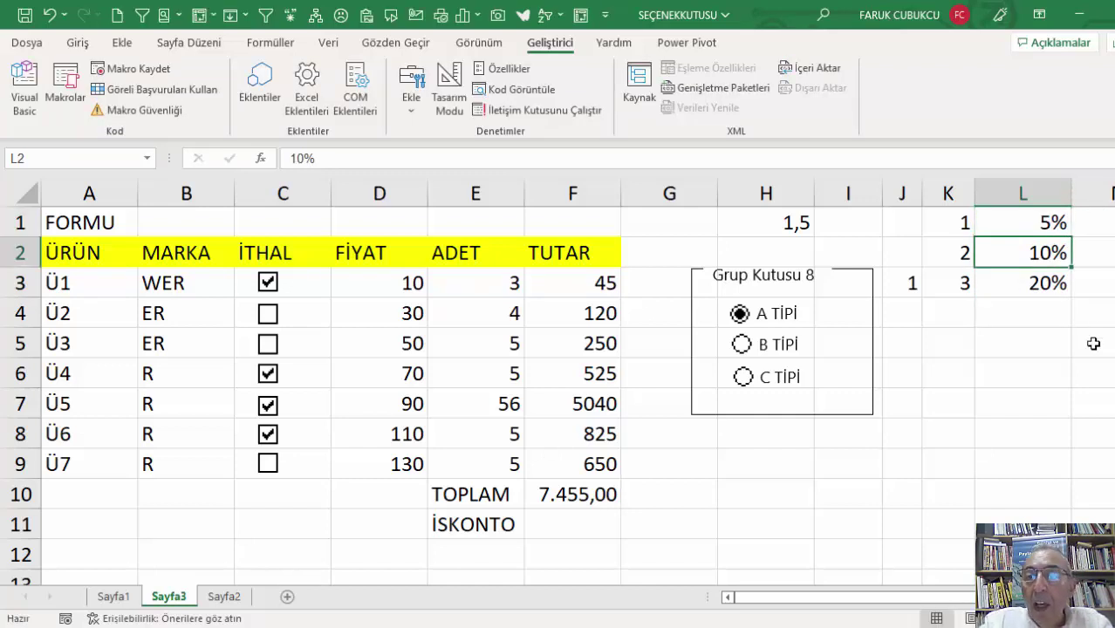
click(560, 521)
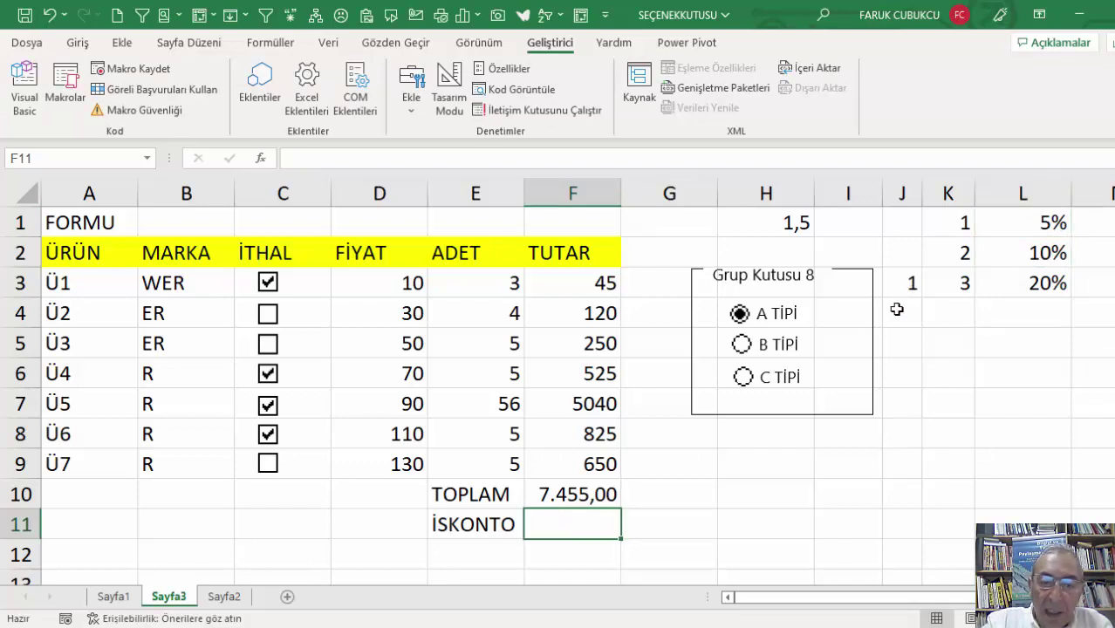
Enter =F10*DÜŞEYARA(J3;K1:L3;2;0) in F11 and accept Excel's correction, giving 372,75.
text(=)
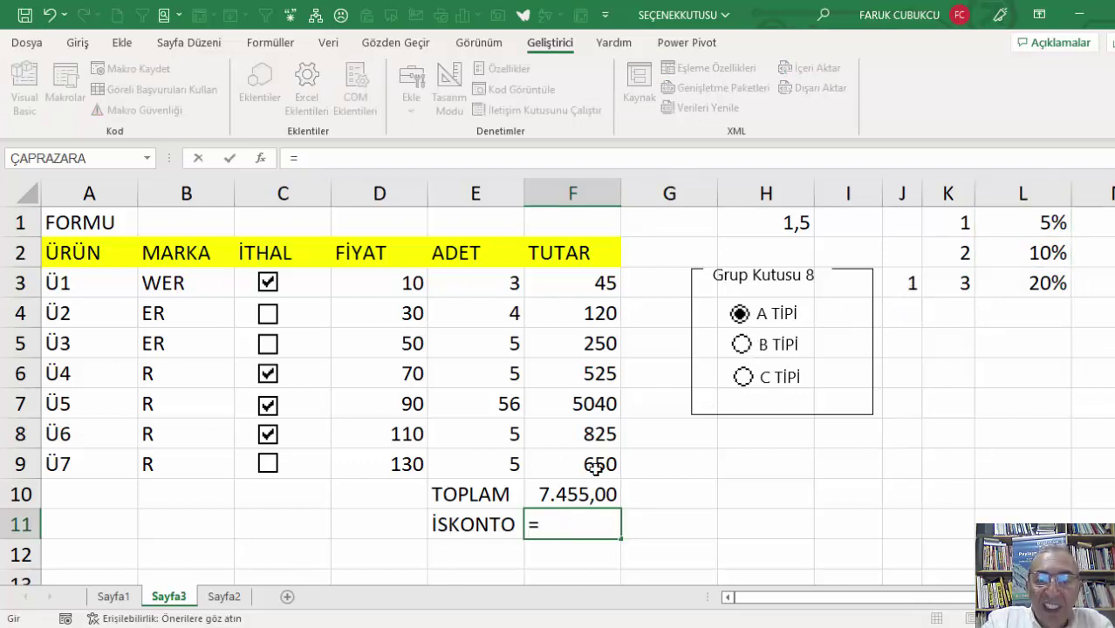
click(582, 495)
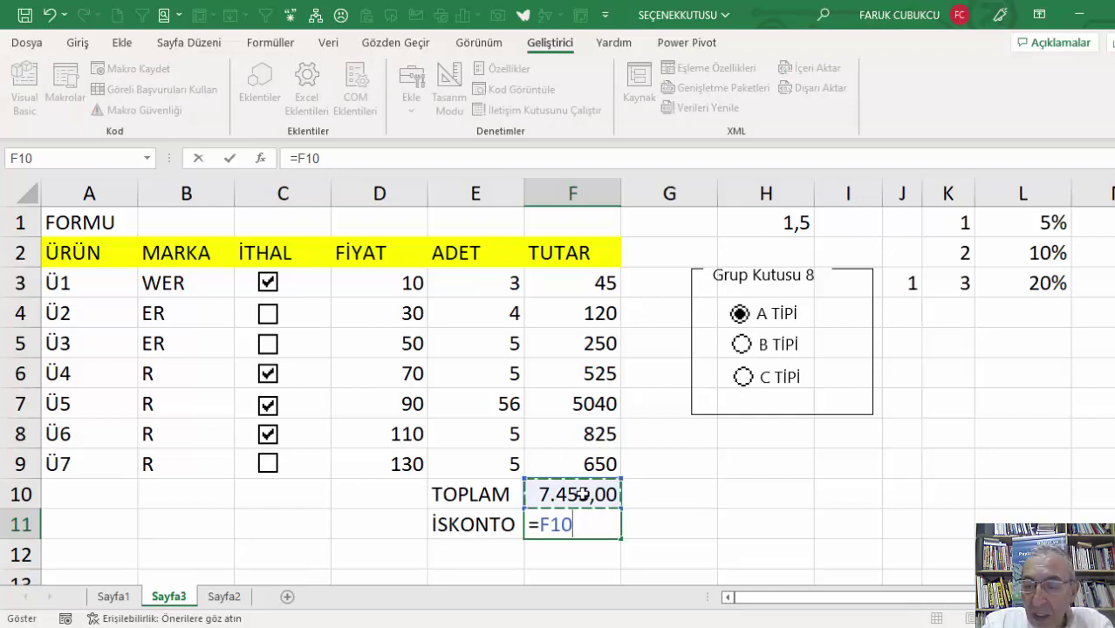
text(*)
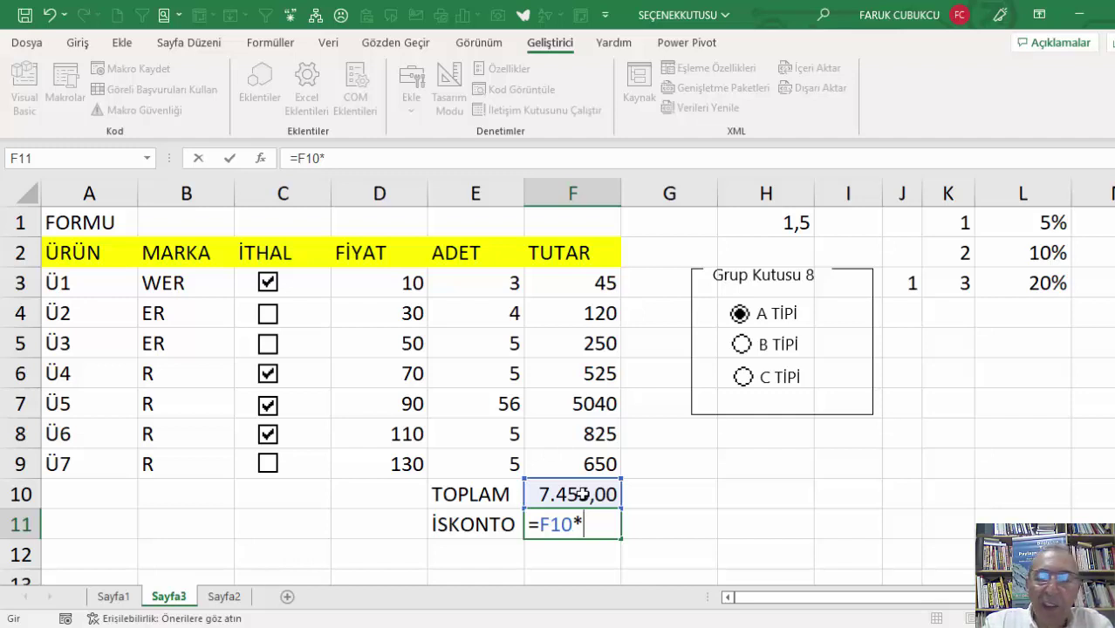
text(DÜ)
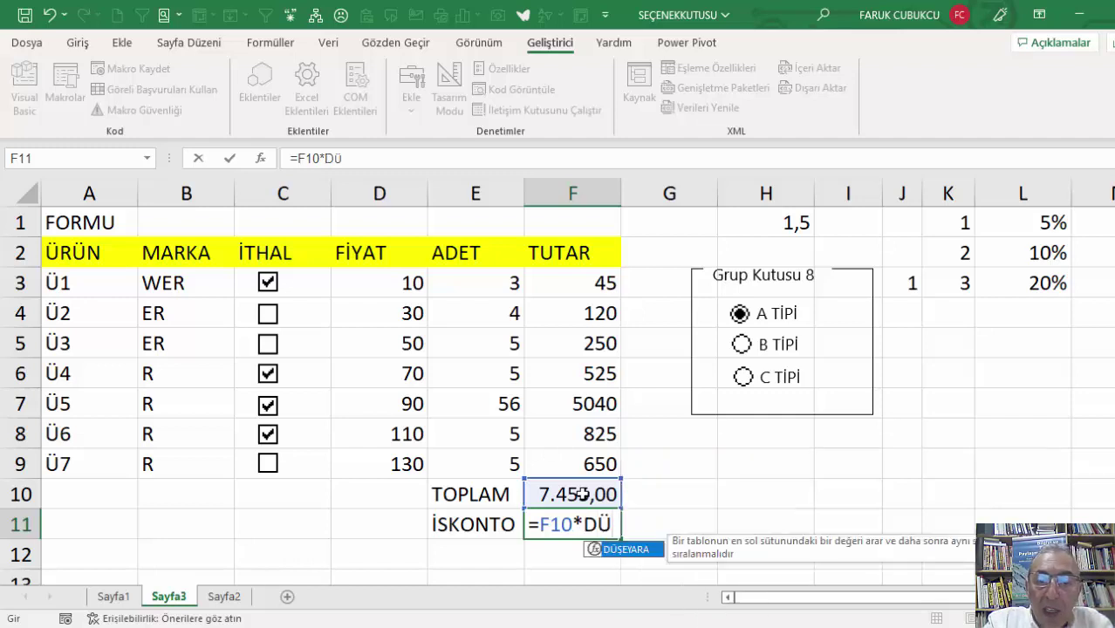
key(Tab)
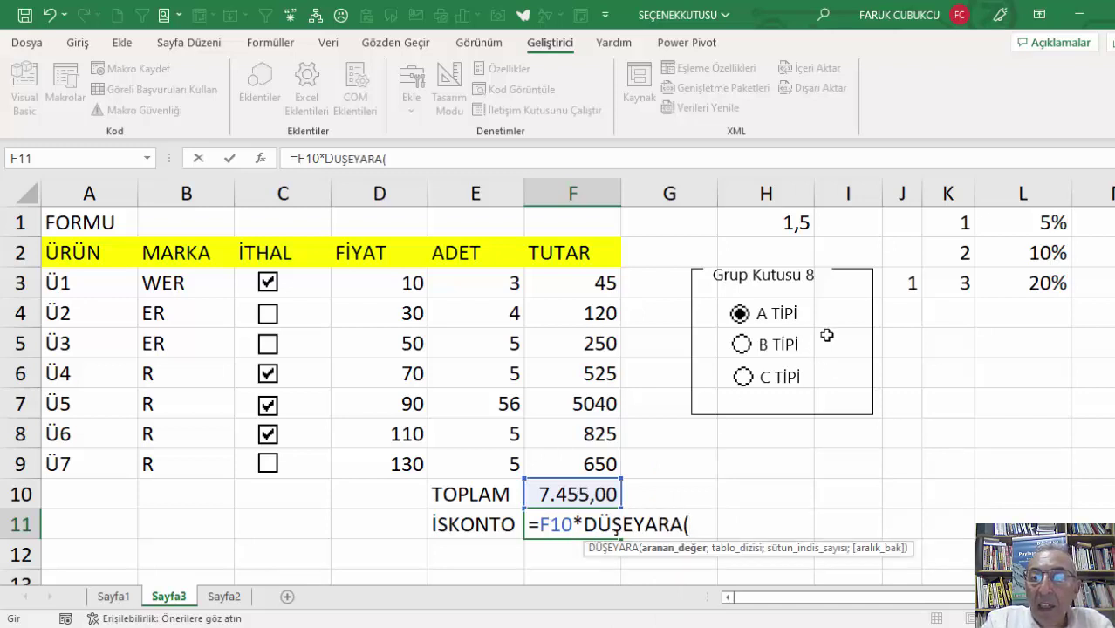
click(909, 285)
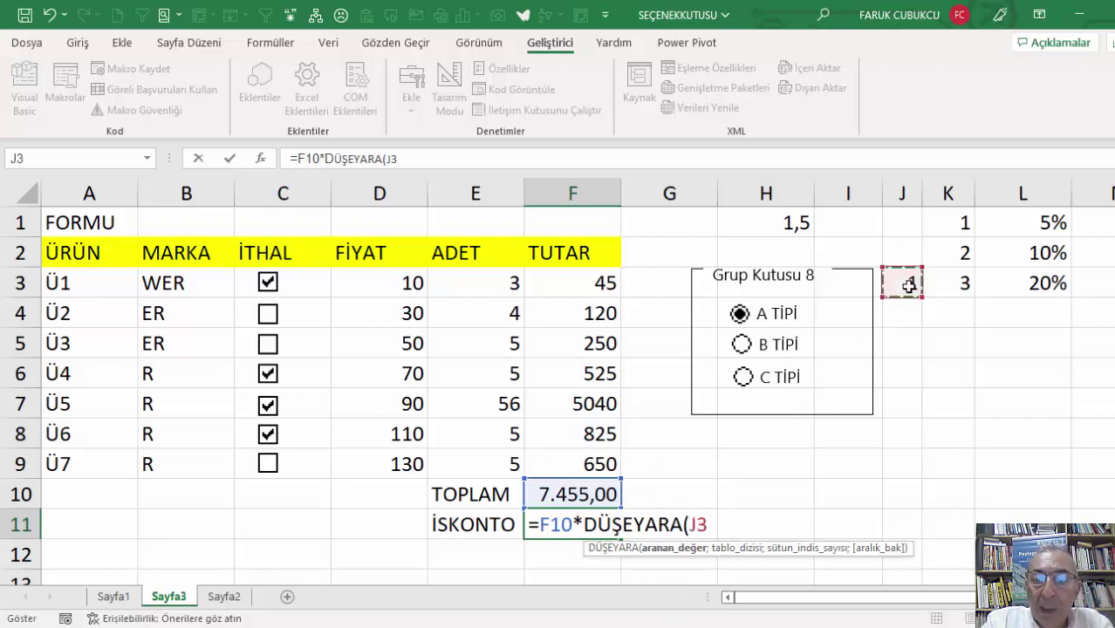
text(;)
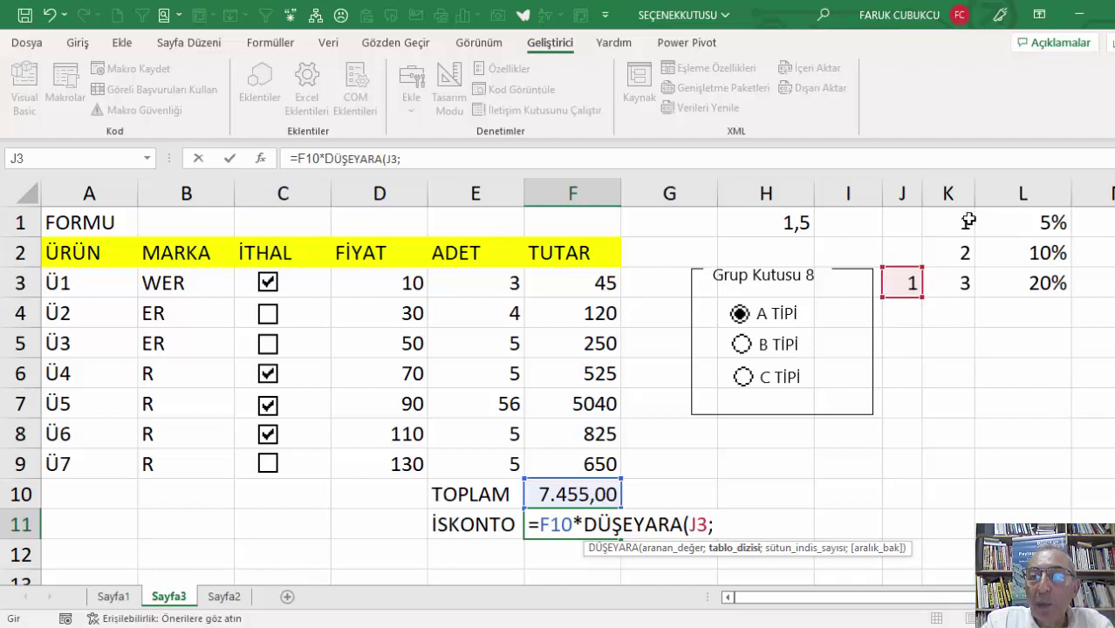
drag(967, 218, 1023, 279)
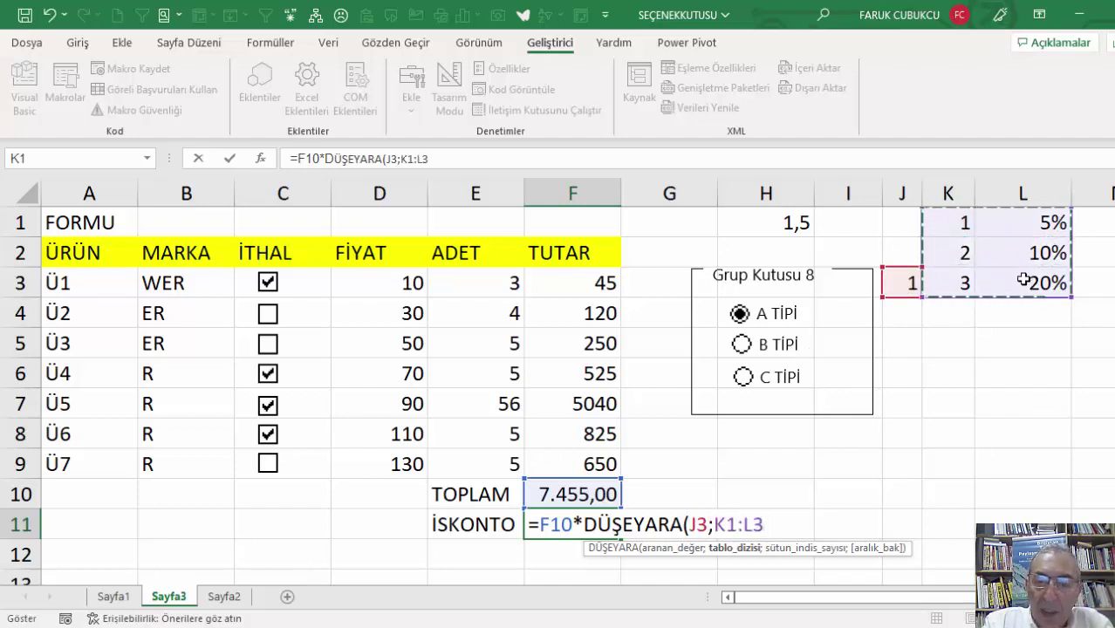
text(;2)
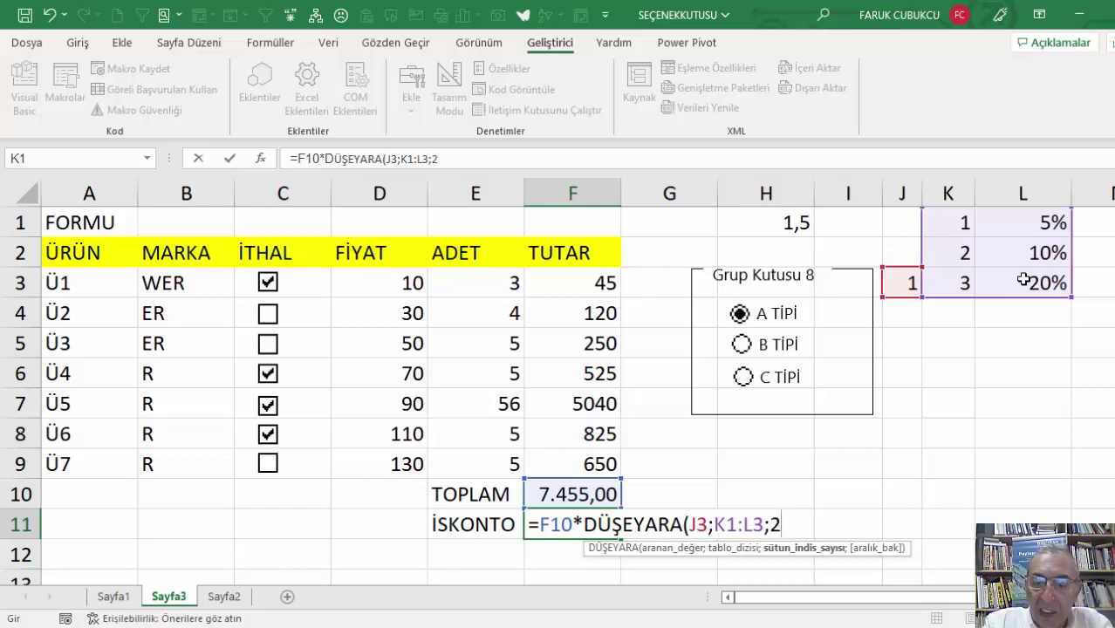
text(;0)
key(Return)
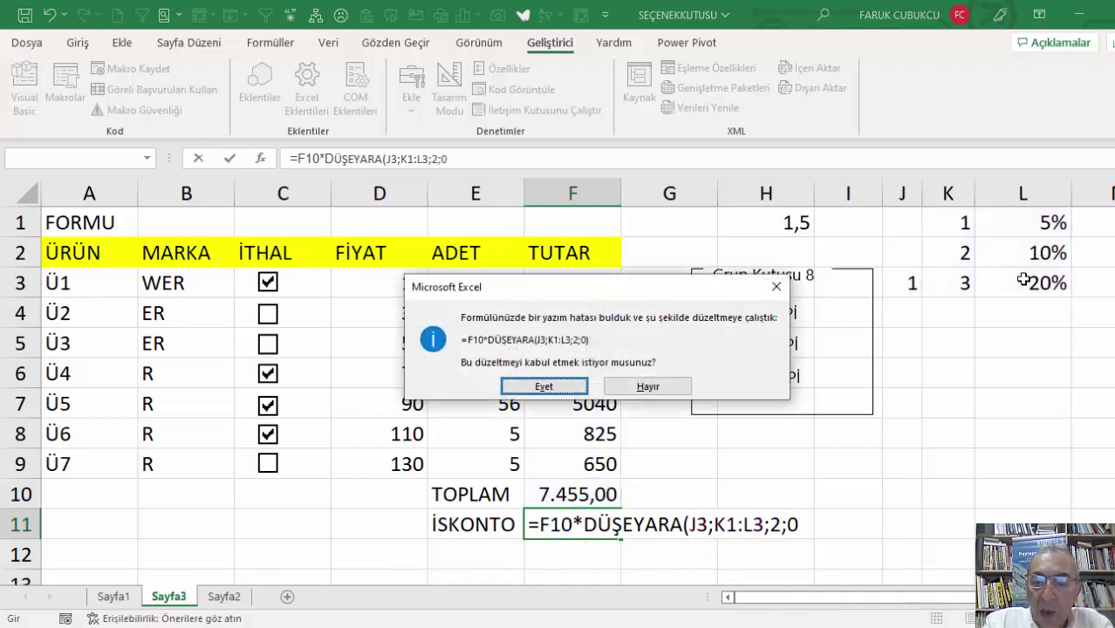
key(Return)
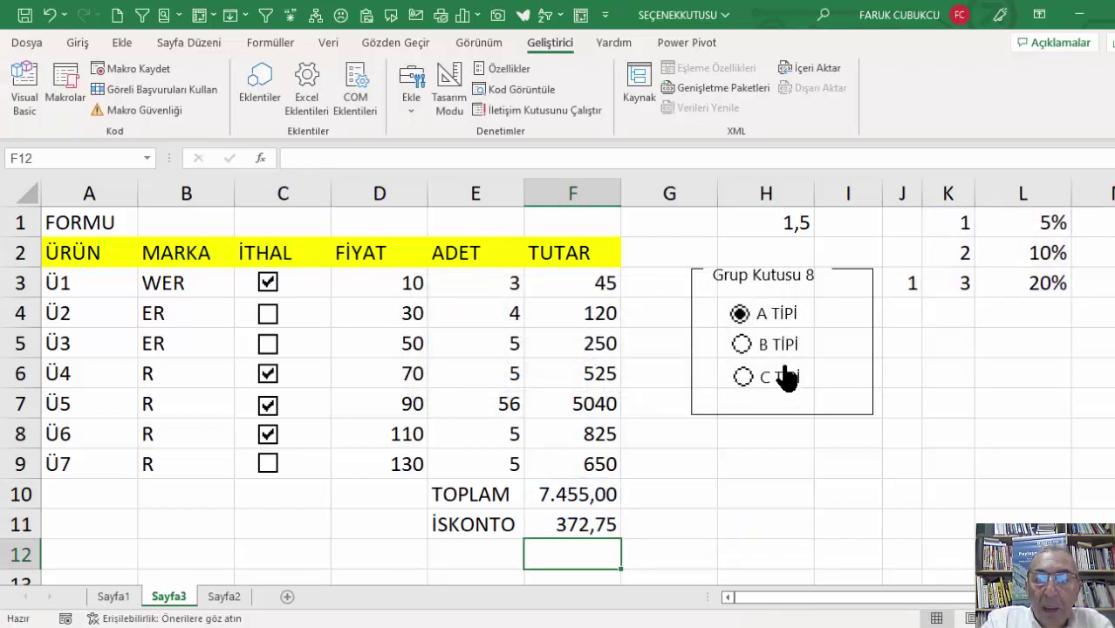
Choose C TİPİ so İSKONTO shows 1.491,00, and check F11's number formatting.
click(742, 344)
click(742, 376)
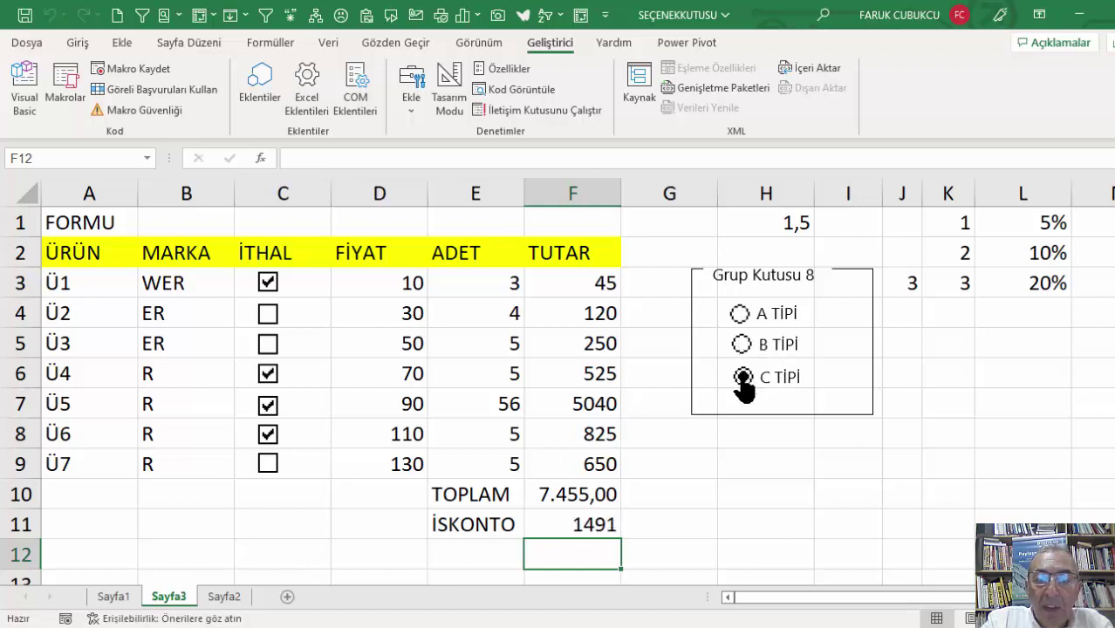
click(569, 525)
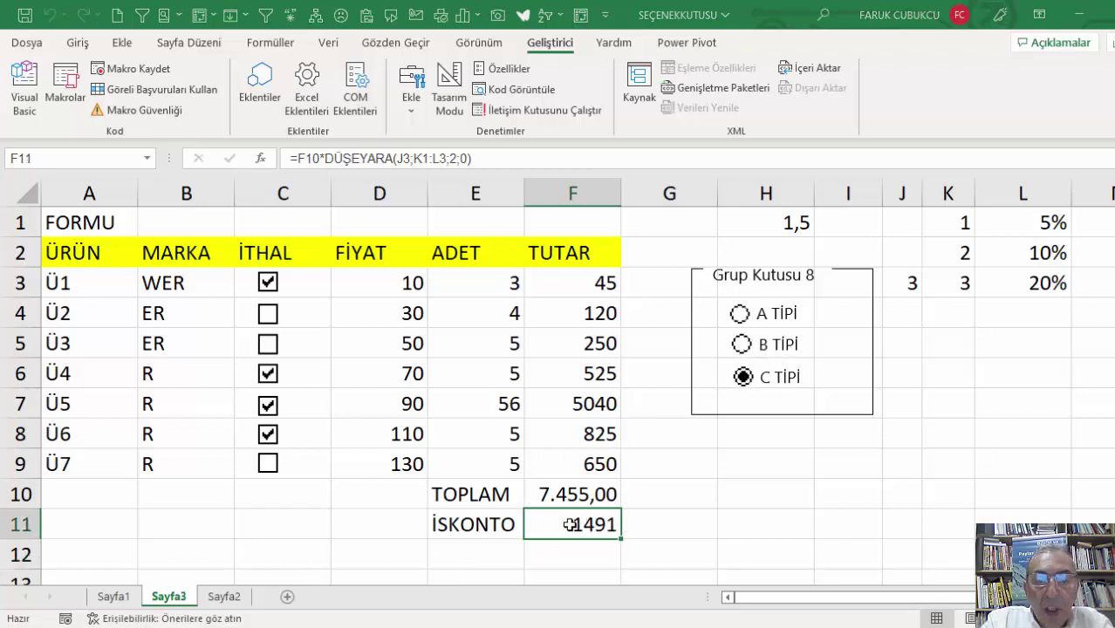
key(ctrl+1)
click(836, 599)
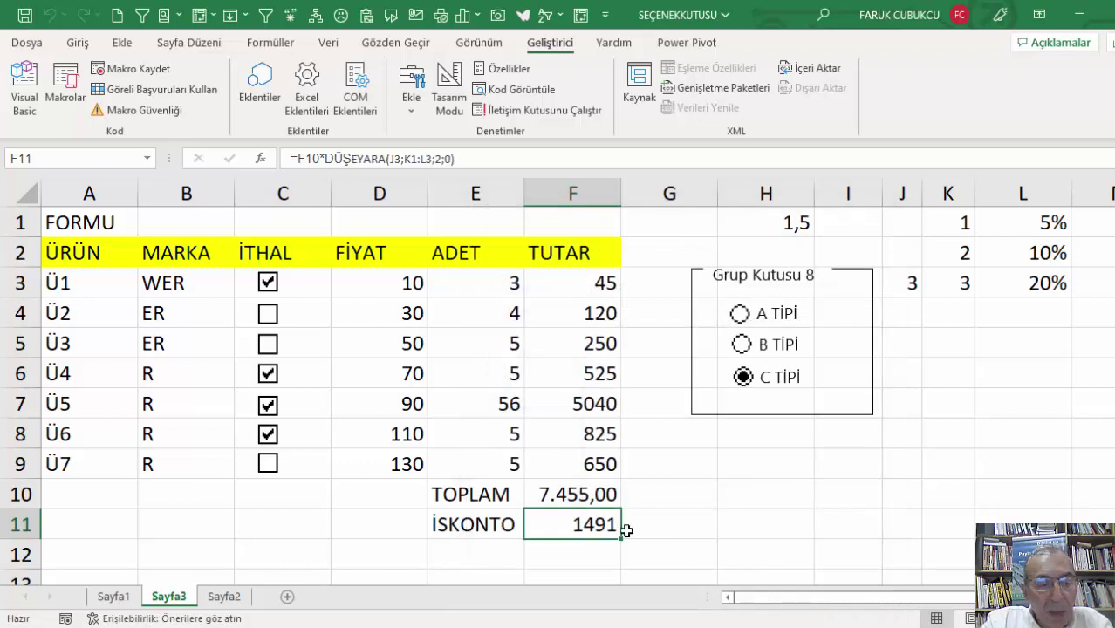
Label E12 NET and enter =F10-F11 in F12, giving 5.964,00.
click(492, 550)
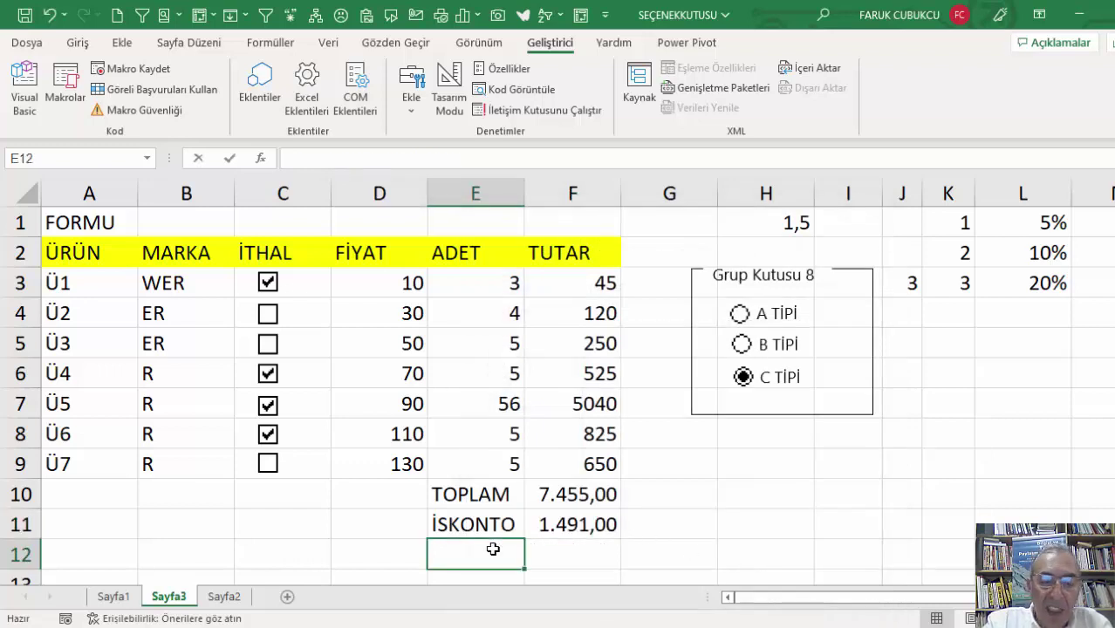
text(NET:)
key(Tab)
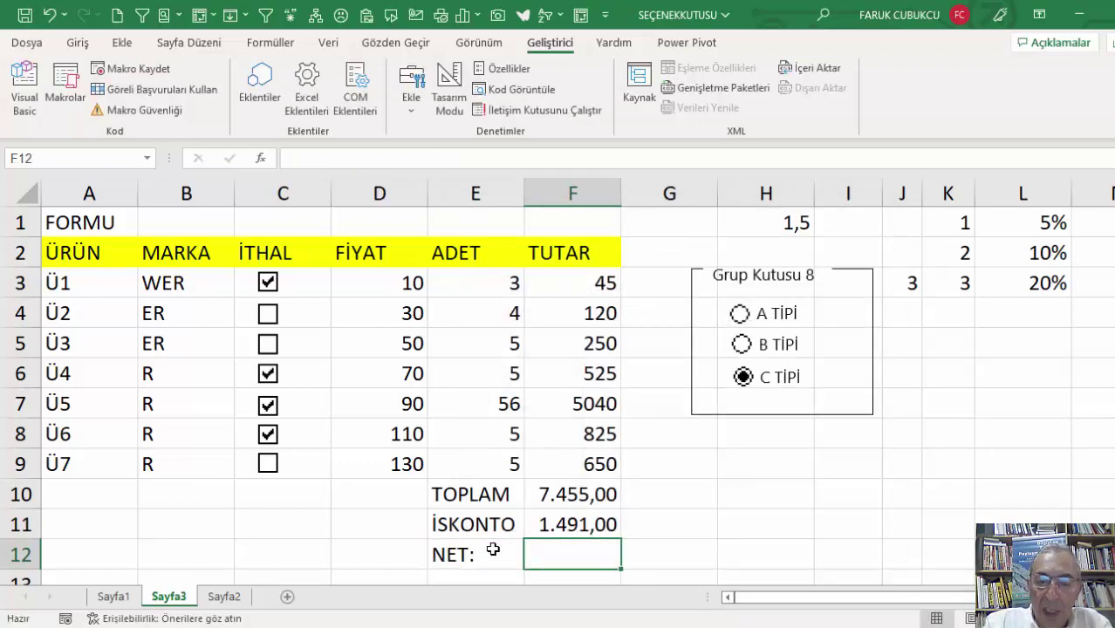
text(=)
click(562, 495)
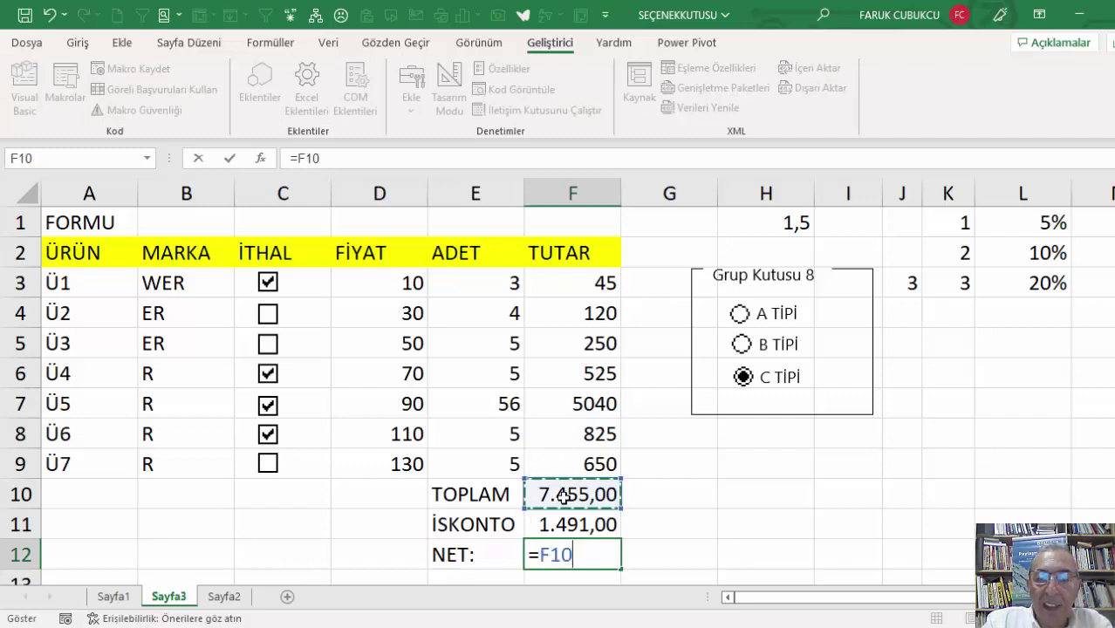
text(-)
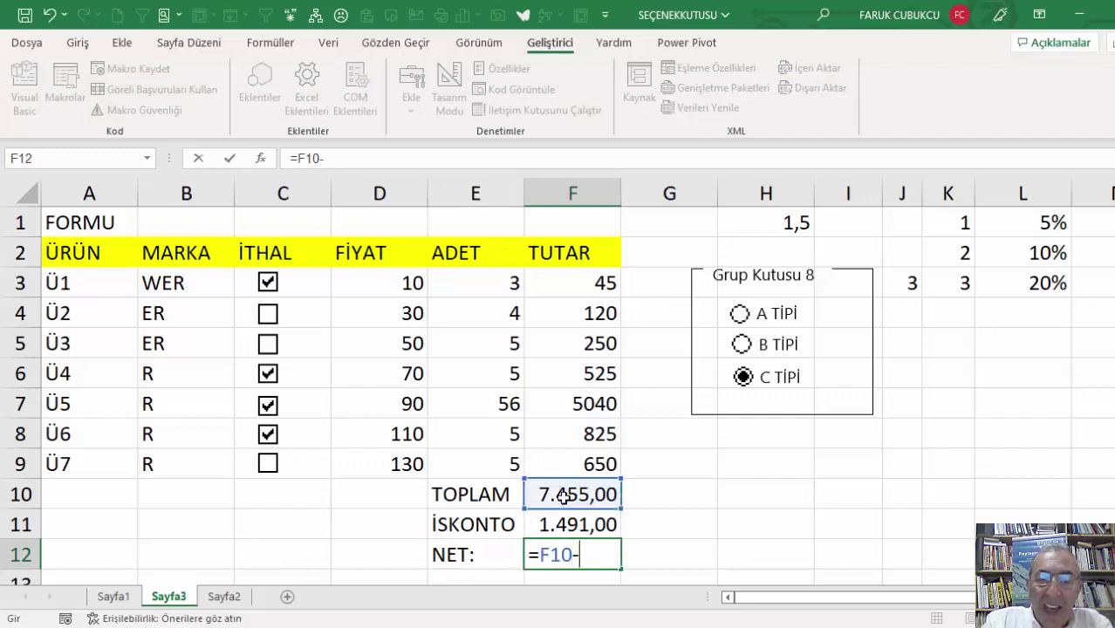
click(535, 521)
key(Return)
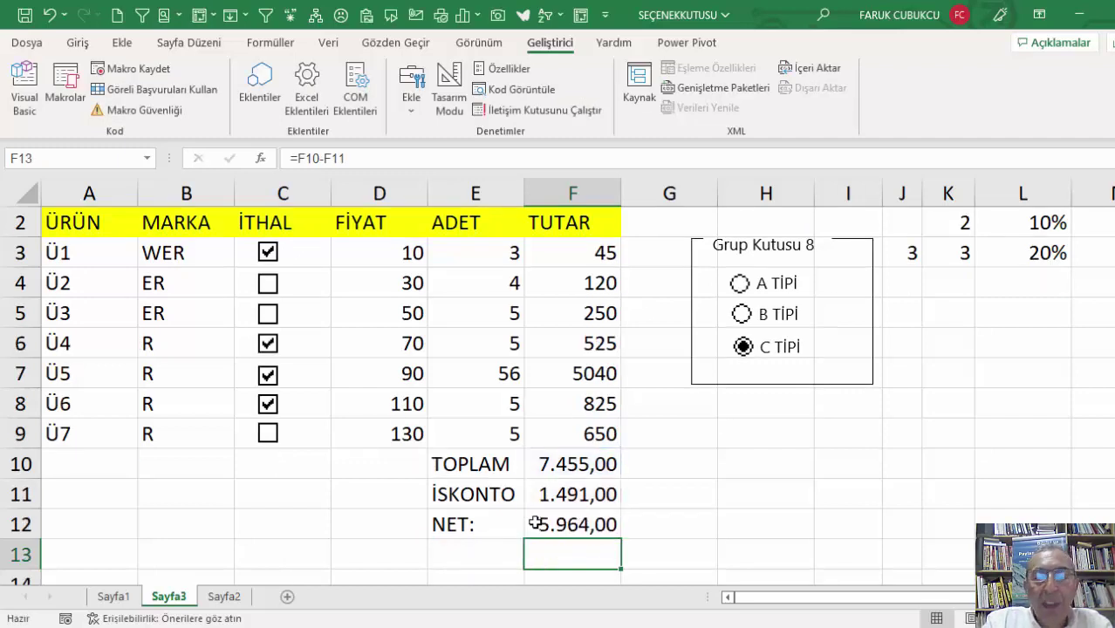
Toggle product Ü1's İTHAL checkbox off and back on.
scroll(560, 512, up, 1)
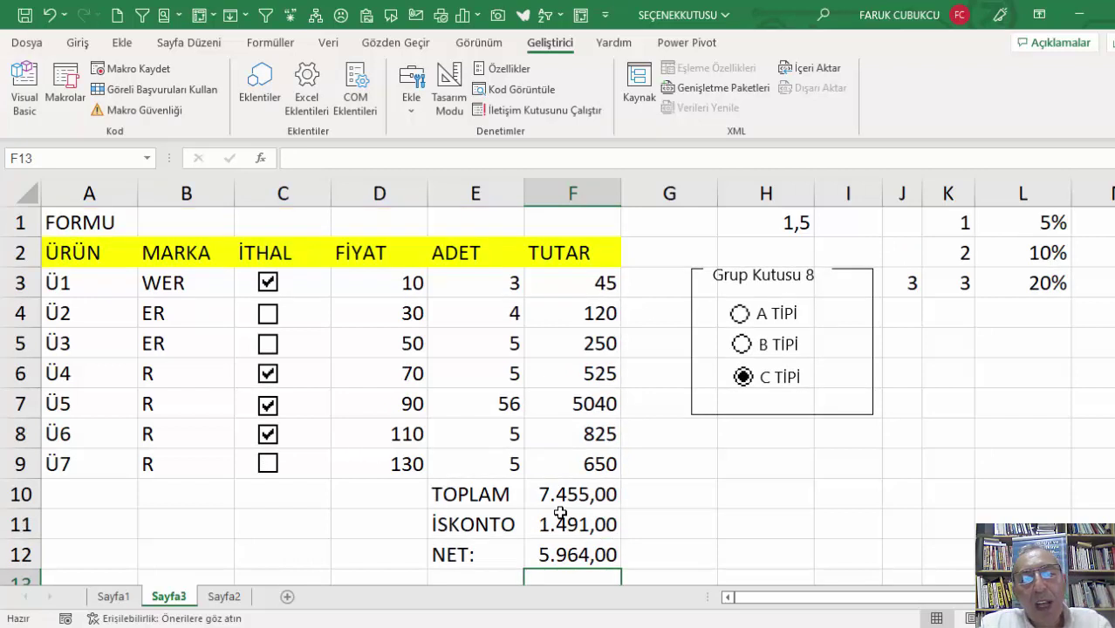
click(269, 285)
click(268, 283)
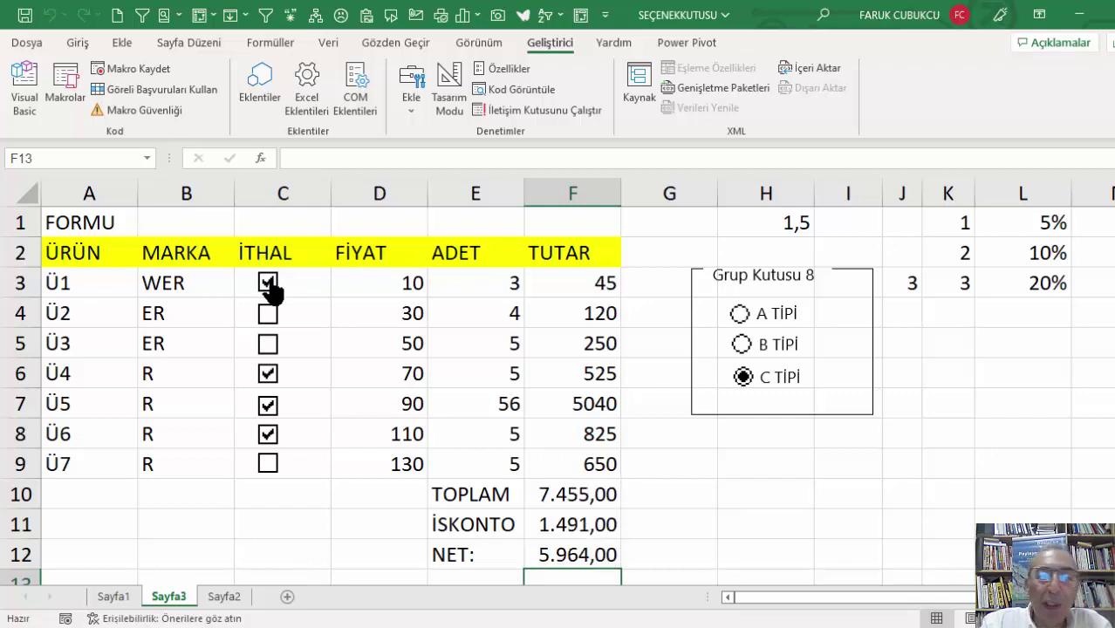
Inspect F3's EĞER formula, then switch the discount type to B and back to C.
click(587, 286)
double_click(586, 286)
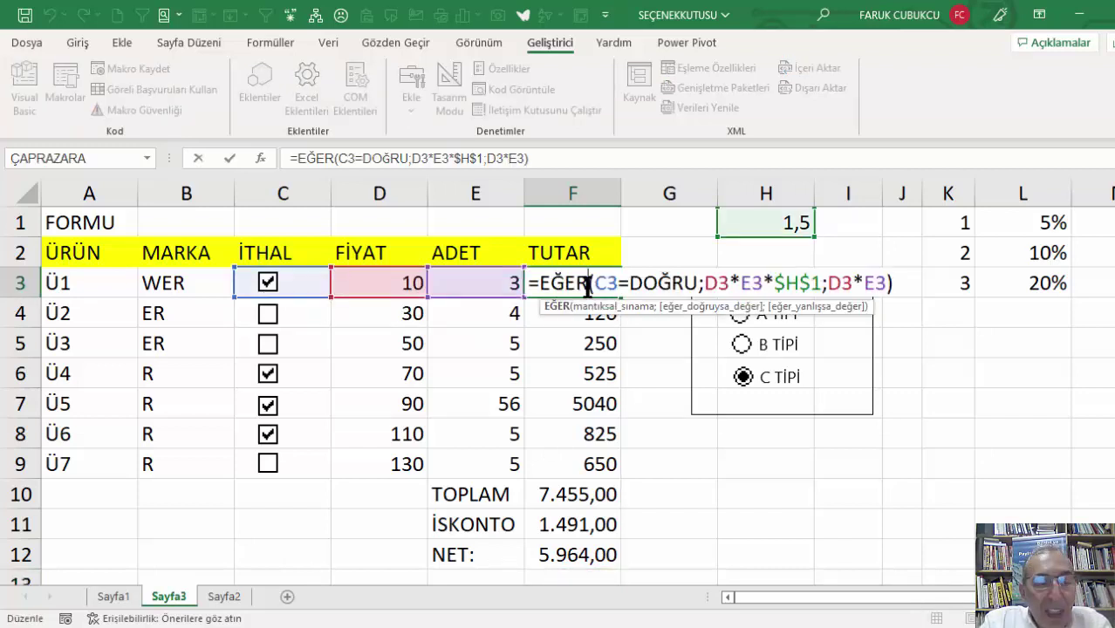
key(Escape)
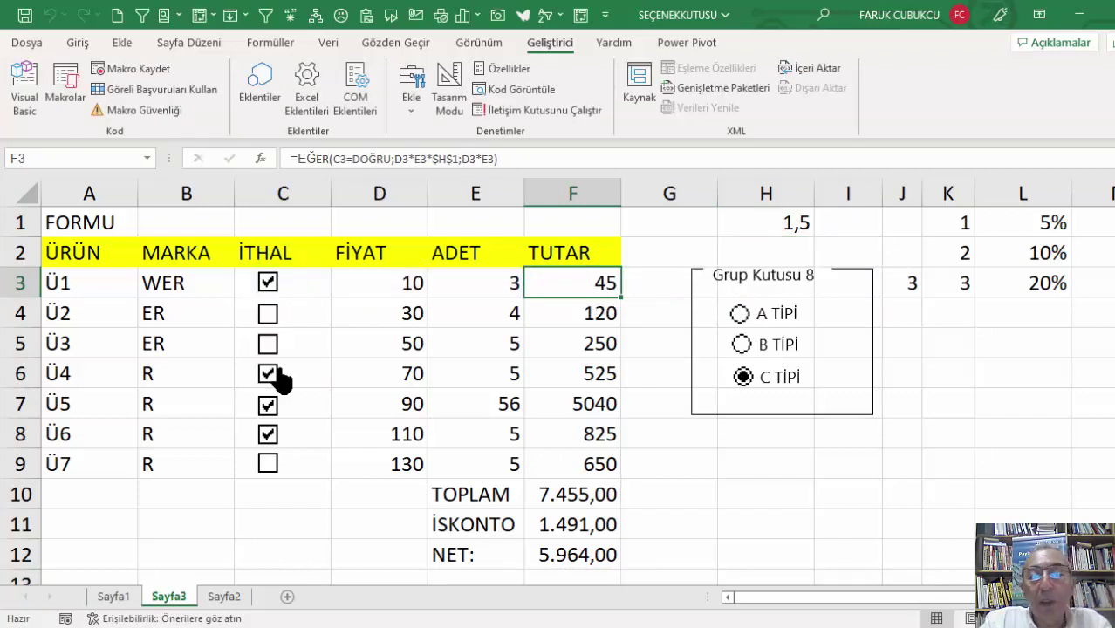
click(742, 345)
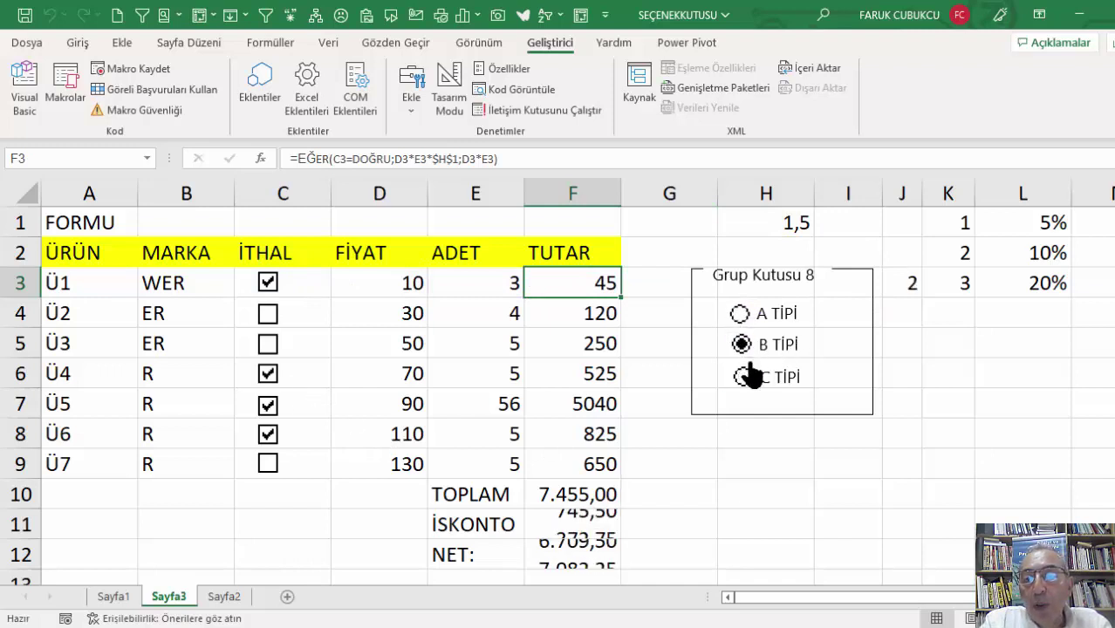
click(748, 376)
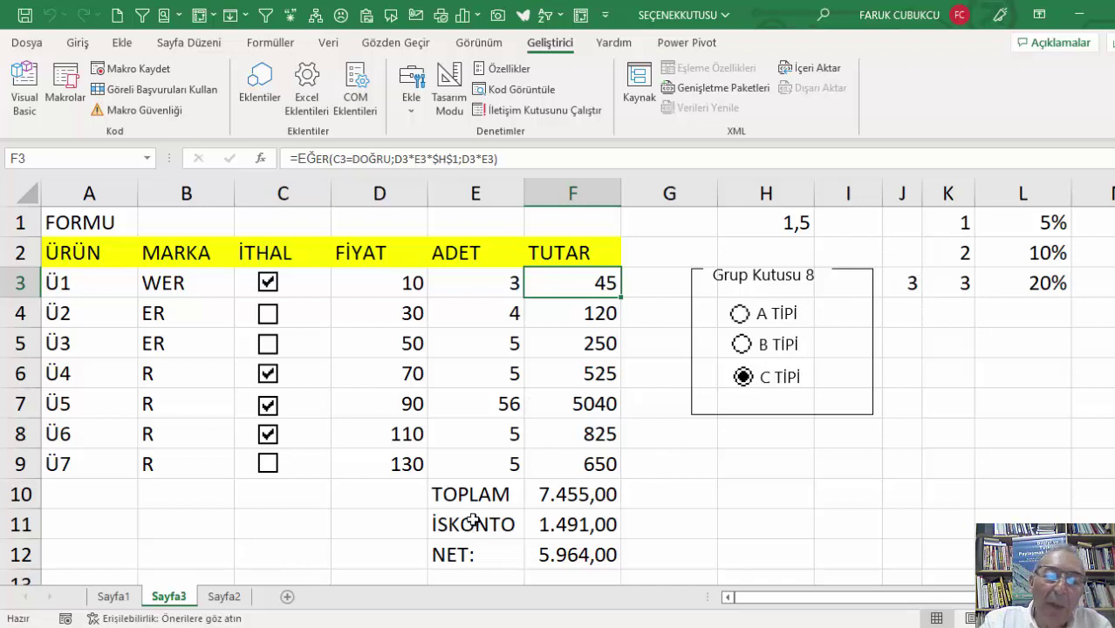
Tick İTHAL for Ü7 and untick it for Ü1 and Ü4, bringing NET to 6.072,00.
click(268, 464)
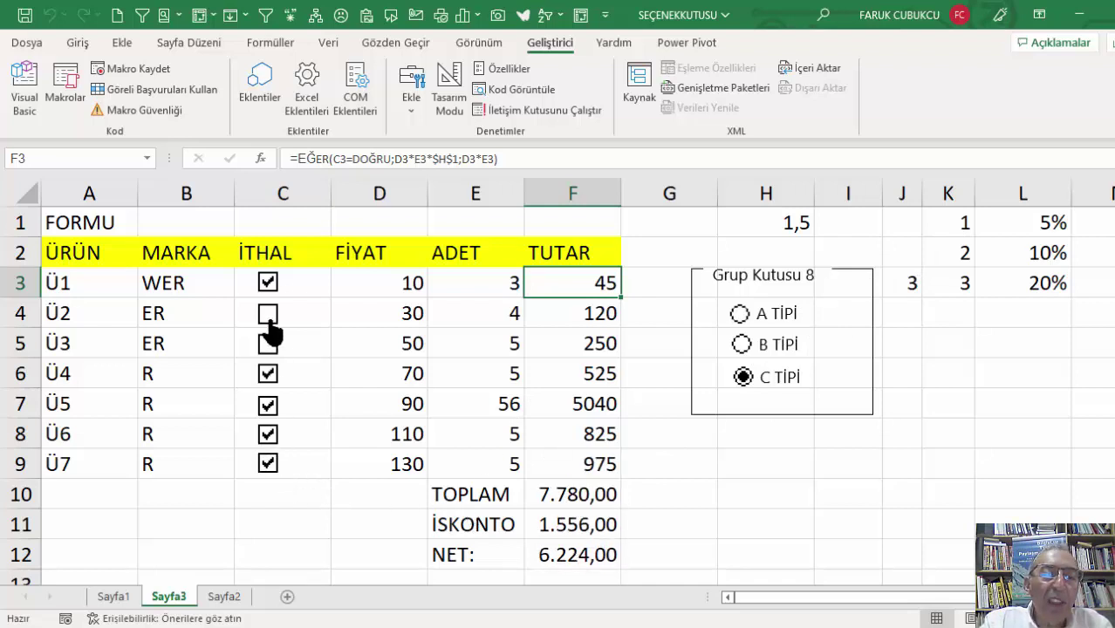
click(268, 313)
click(268, 313)
click(268, 283)
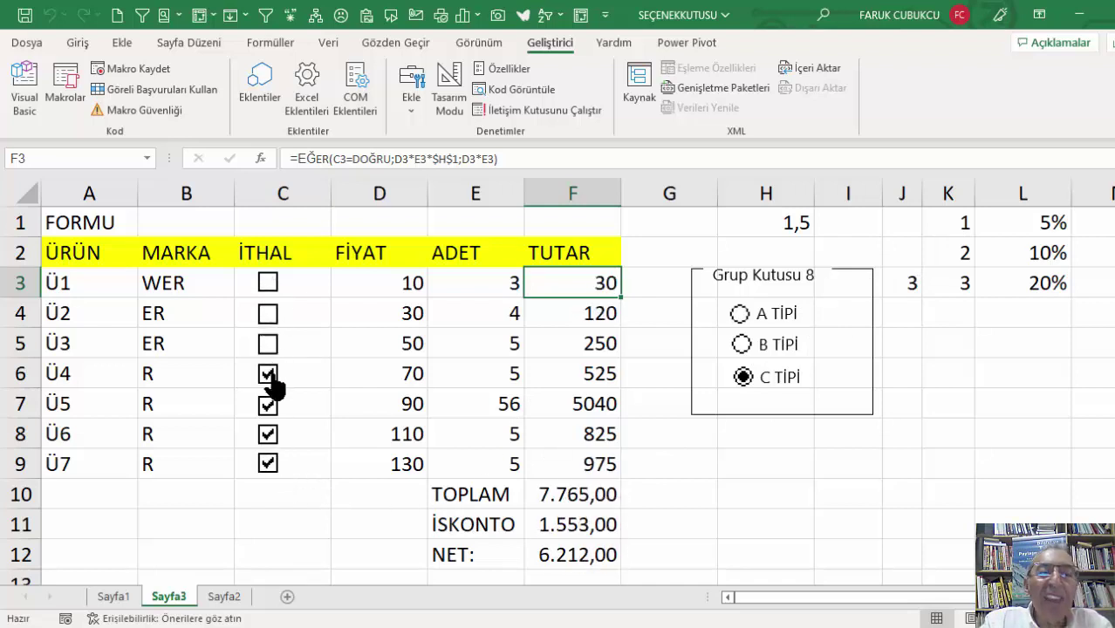
click(268, 375)
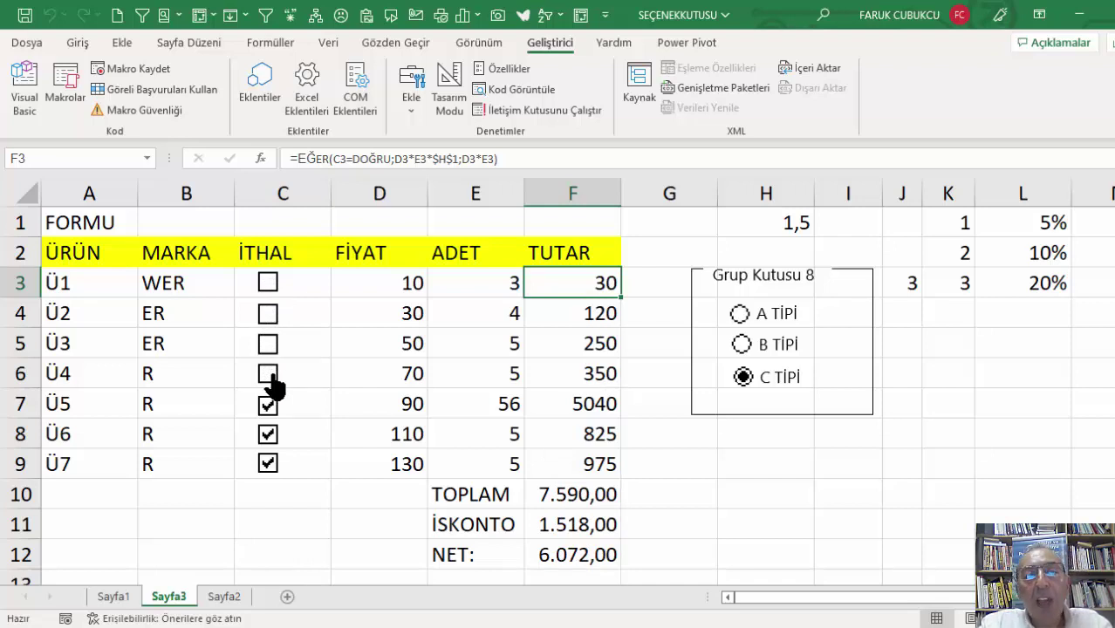
click(417, 109)
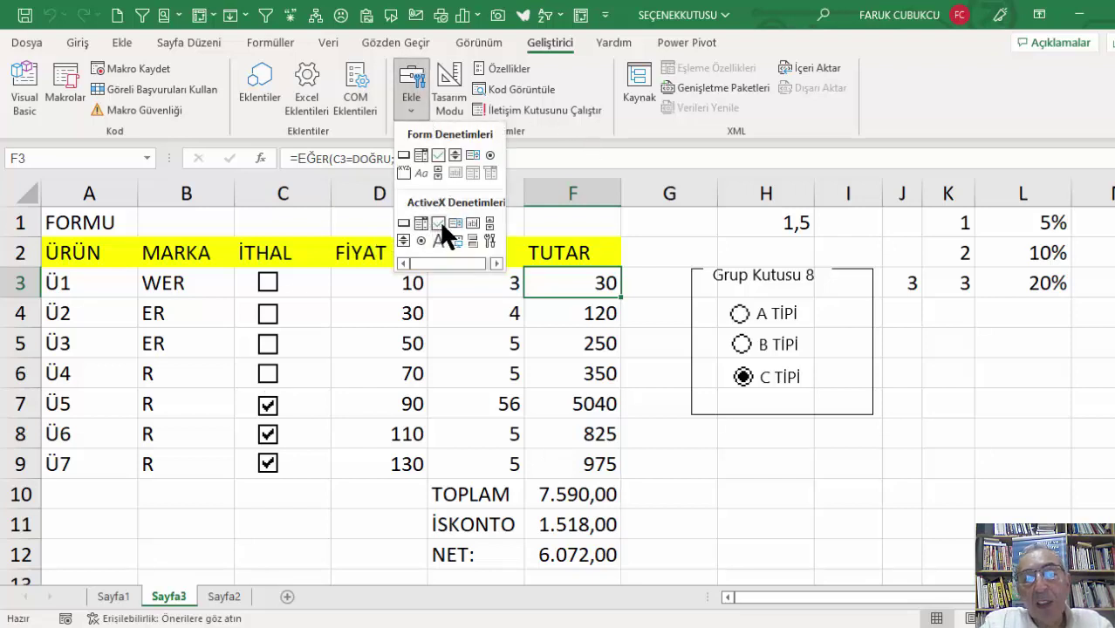
Close the insertable controls list and select F4 to view Ü2's TUTAR formula.
click(513, 342)
click(585, 312)
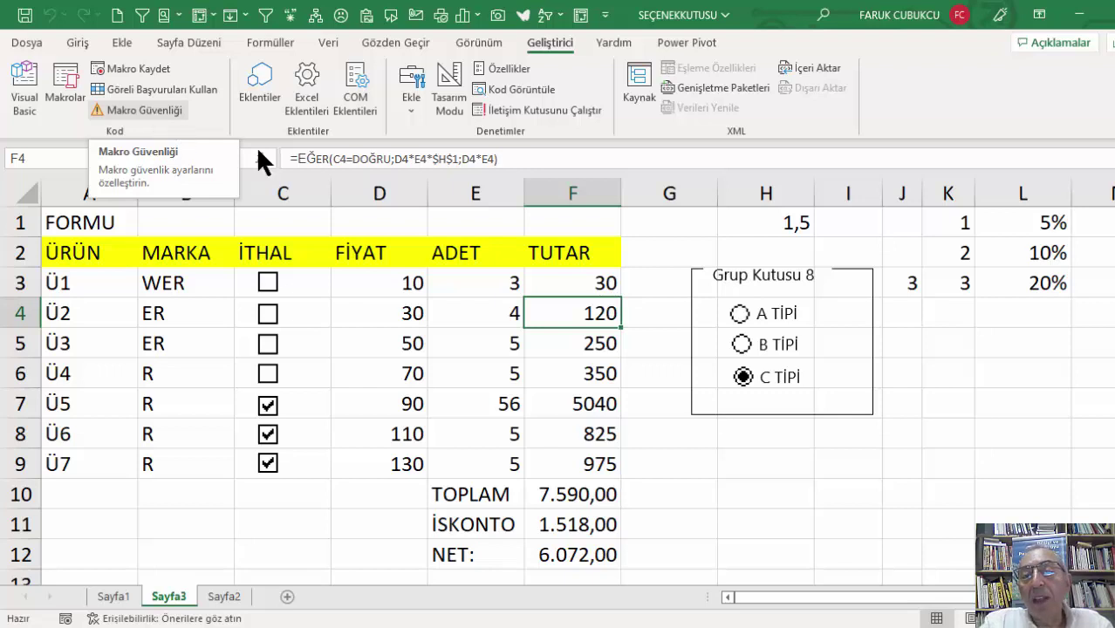
Change the option group box caption from Grup Kutusu 8 to TÜRLERİ:.
click(763, 272)
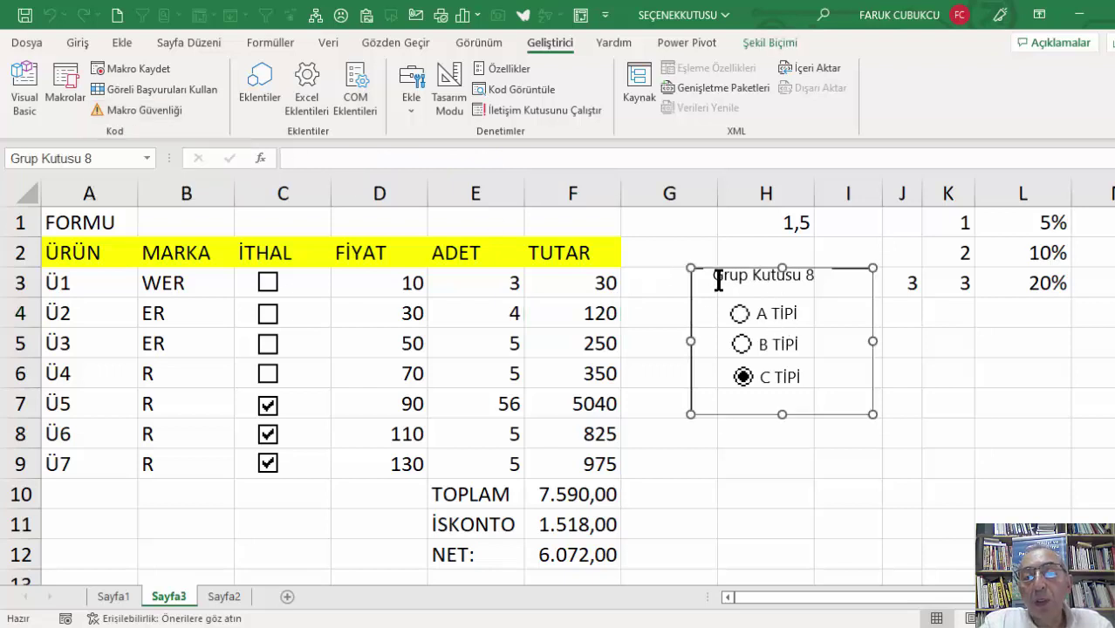
click(716, 275)
text(TÜ)
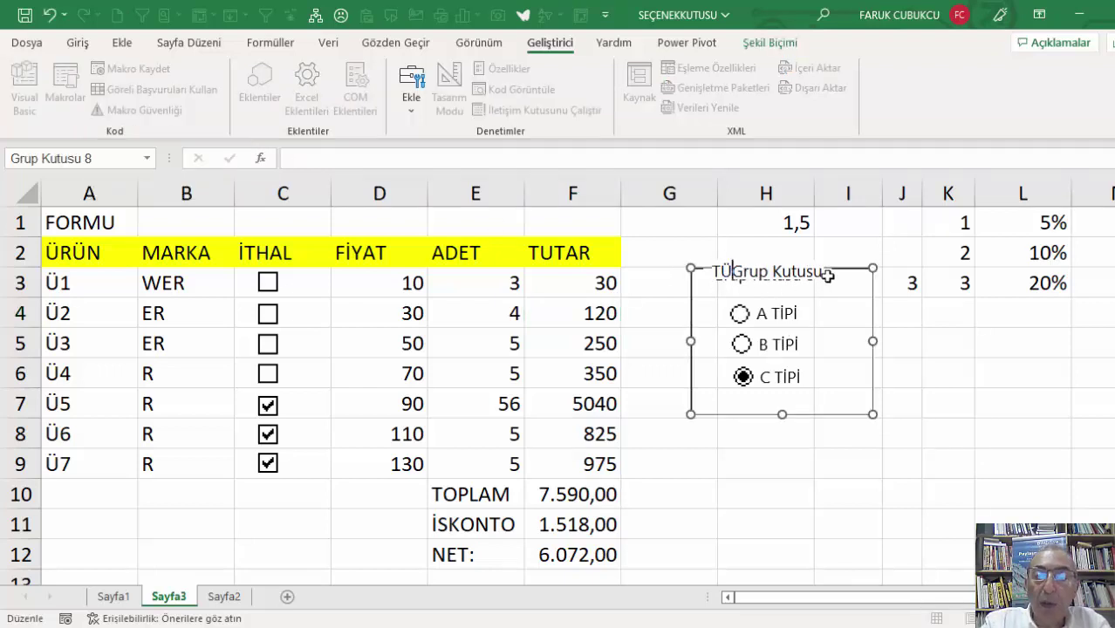
text(RLER)
key(Delete)
key(Delete)
key(Delete)
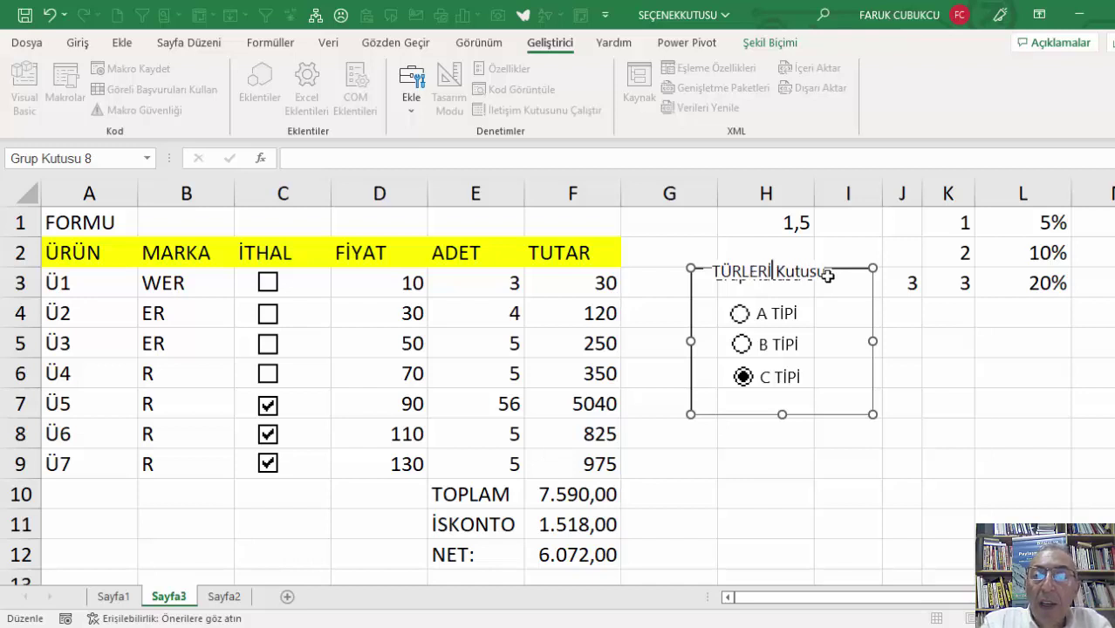
key(Delete)
key(Delete)
key(Delete)
key(Delete)
key(Delete)
key(Delete)
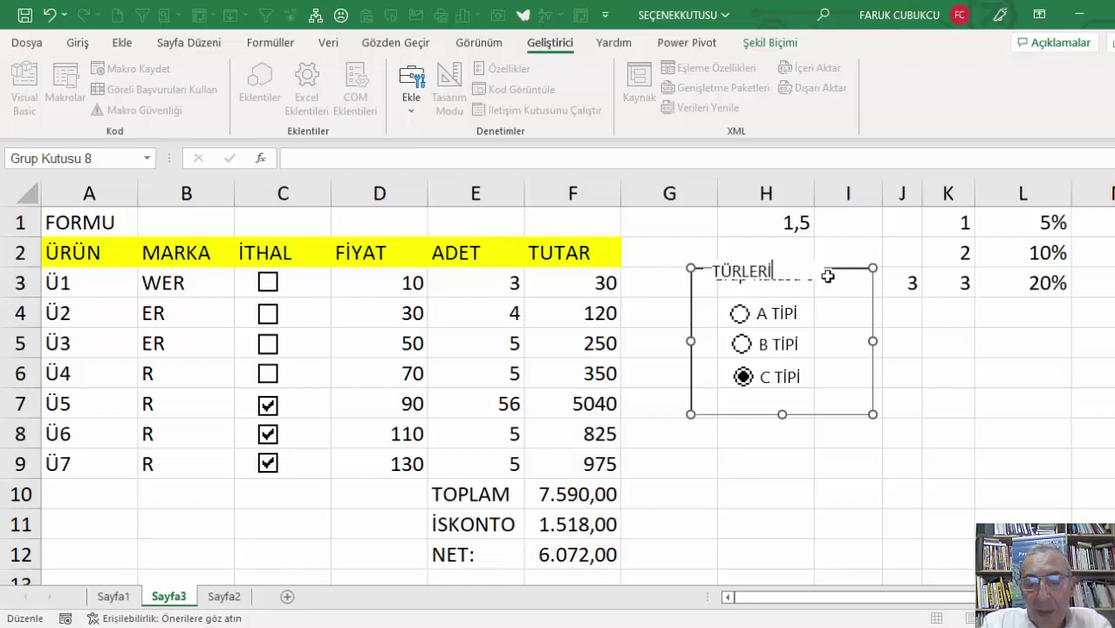
text(:)
click(722, 465)
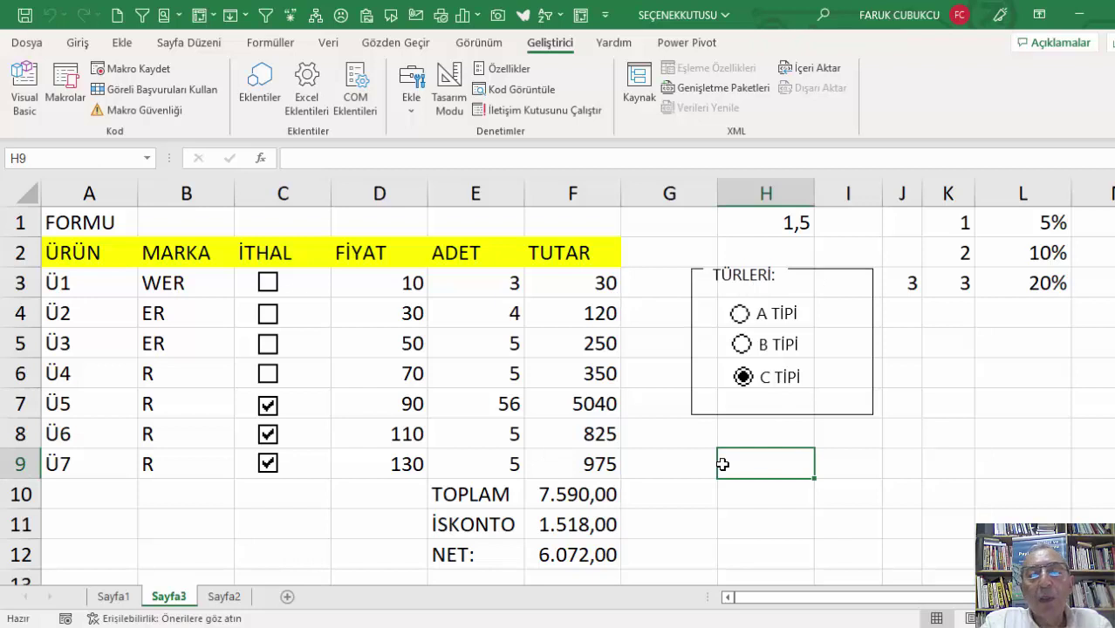